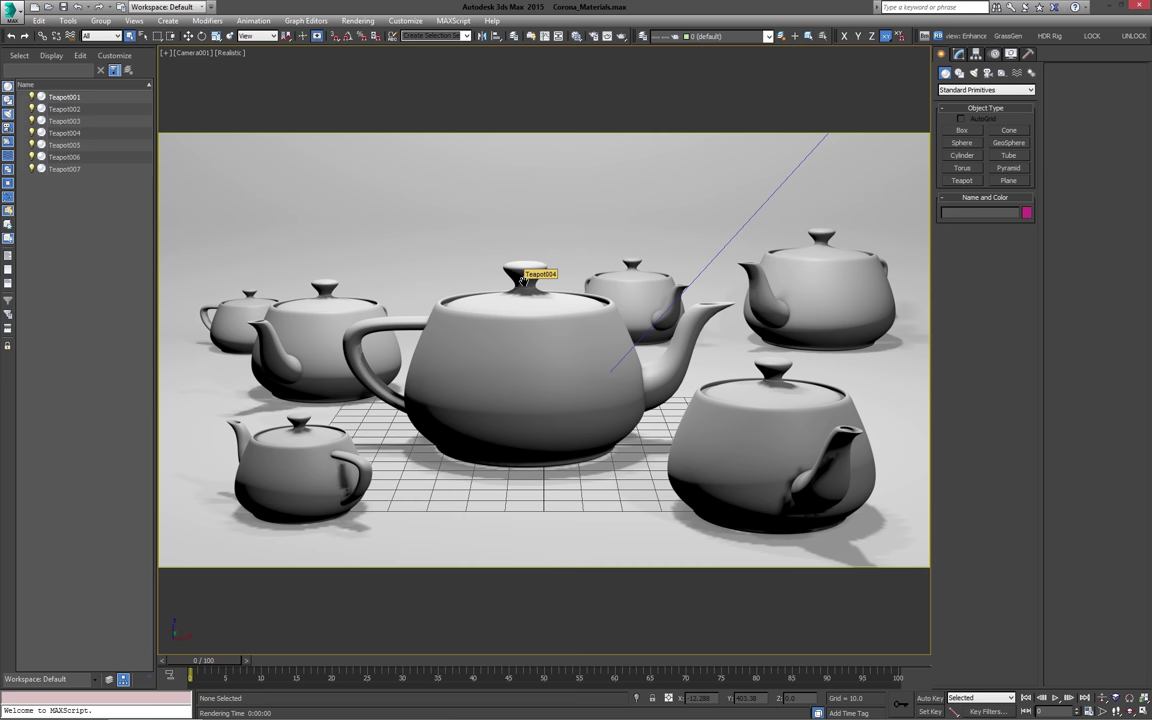
# Step: Inspect the whole studio setup around the teapots in a perspective view and return to the camera view
pyautogui.press('p')
pyautogui.moveTo(614, 330); pyautogui.dragTo(554, 341, button='middle')
pyautogui.scroll(-5, 556, 340)
pyautogui.moveTo(630, 334)
pyautogui.keyDown('alt'); pyautogui.mouseDown(button='middle')
pyautogui.moveTo(510, 352)
pyautogui.moveTo(614, 373)
pyautogui.moveTo(637, 352)
pyautogui.mouseUp(button='middle'); pyautogui.keyUp('alt')
pyautogui.scroll(-5, 500, 353)
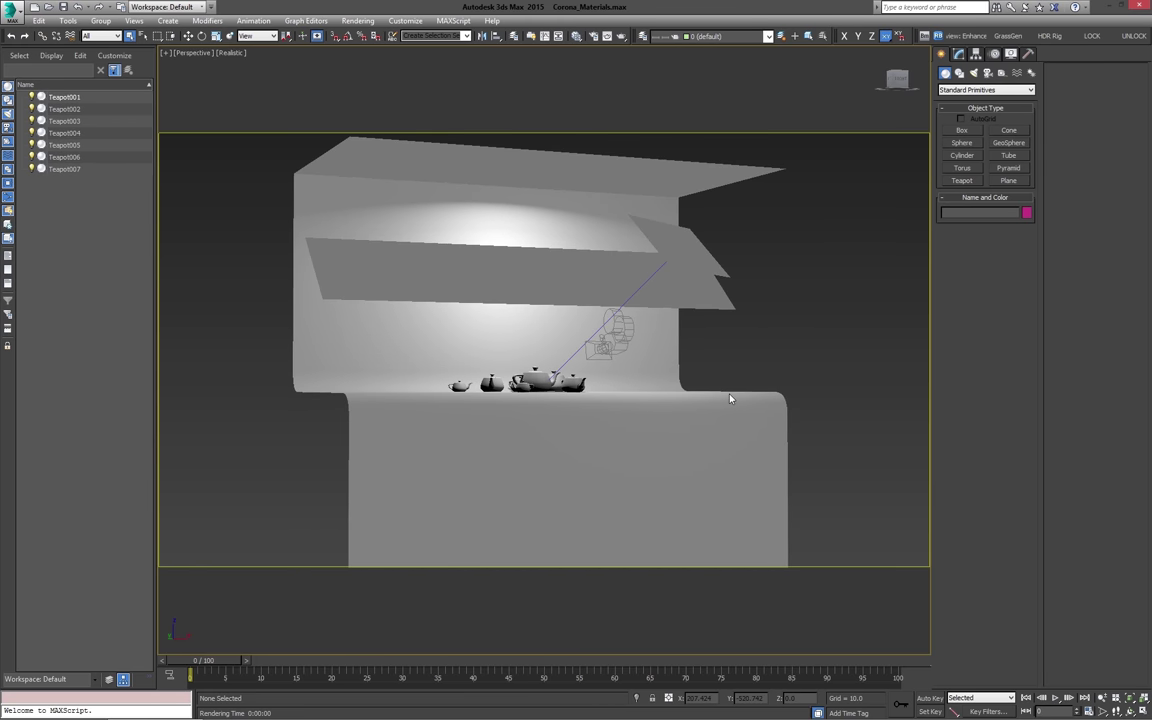
pyautogui.press('c')
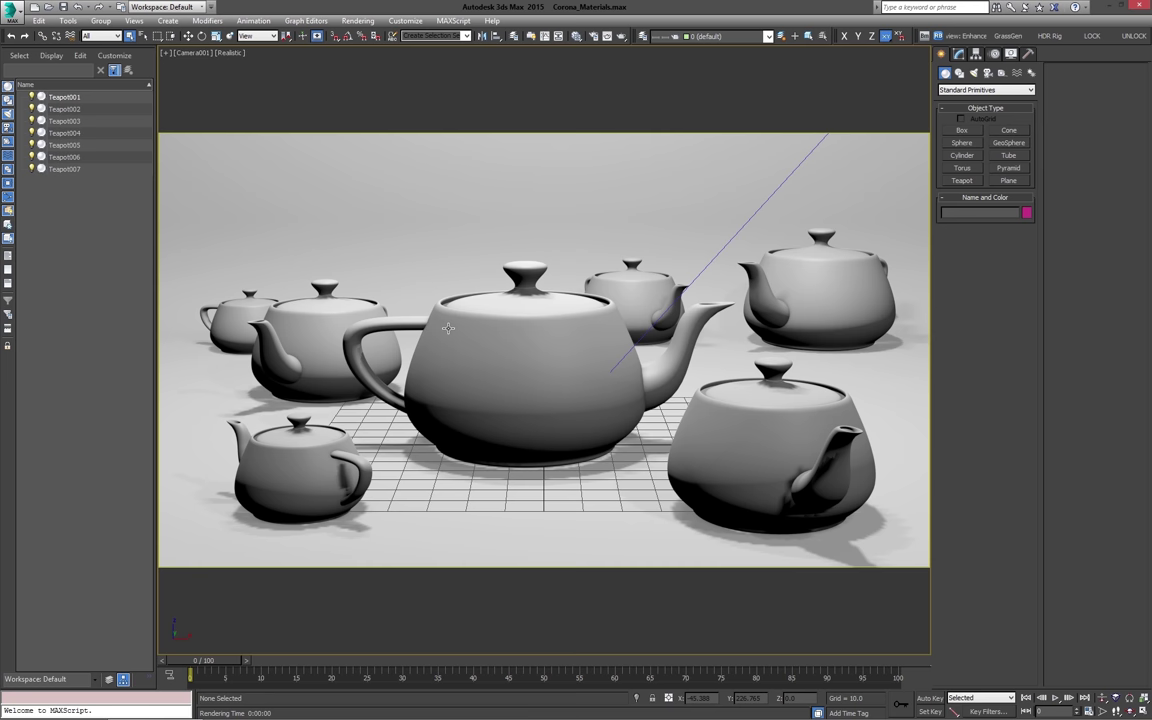
# Step: Open the Slate Material Editor and check which renderers are assigned in the render setup
pyautogui.press('m')
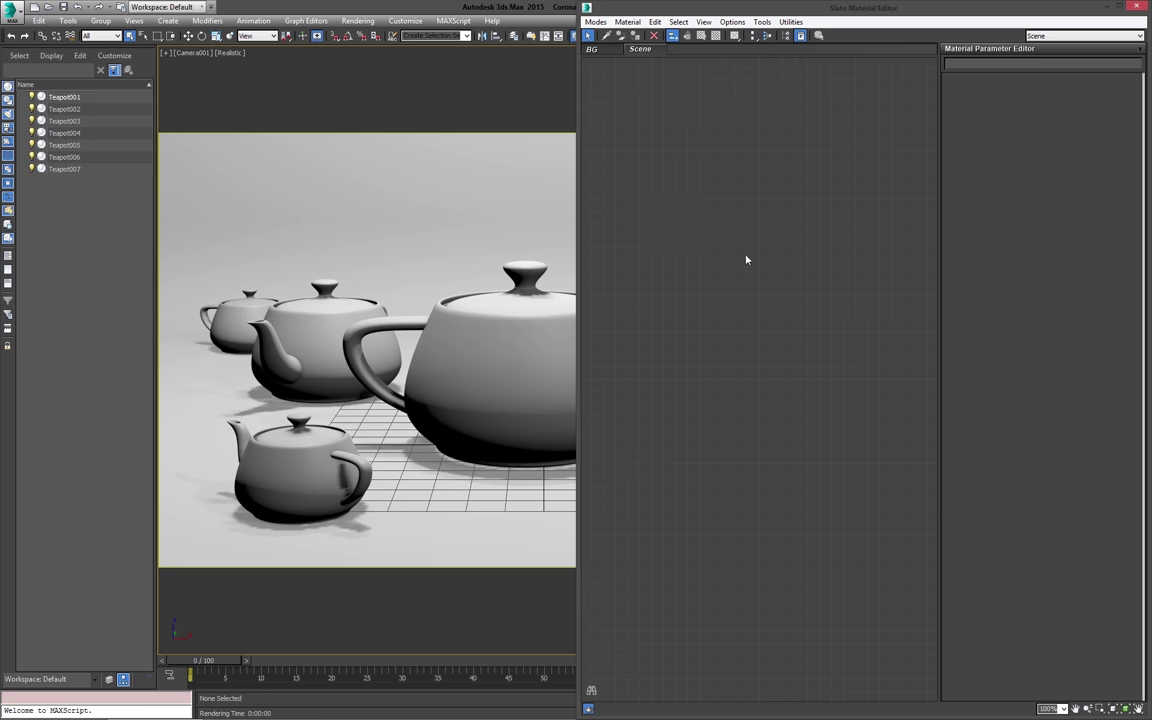
pyautogui.click(467, 184)
pyautogui.press('F10')
pyautogui.click(681, 102)
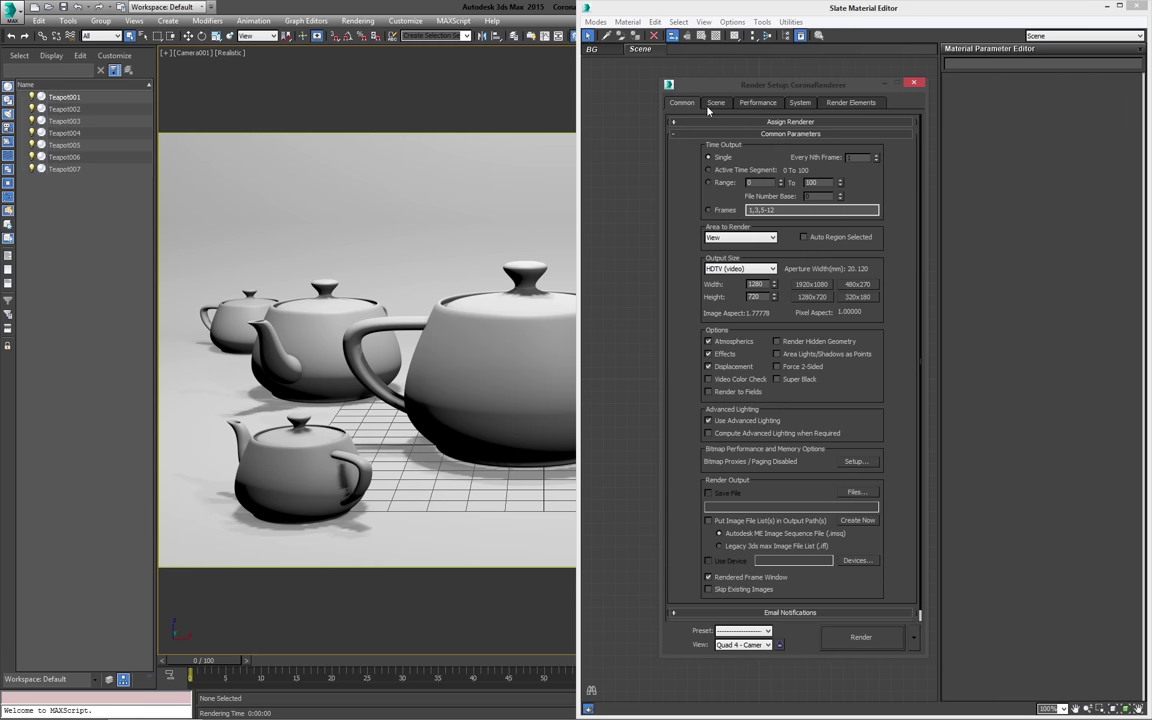
pyautogui.click(791, 122)
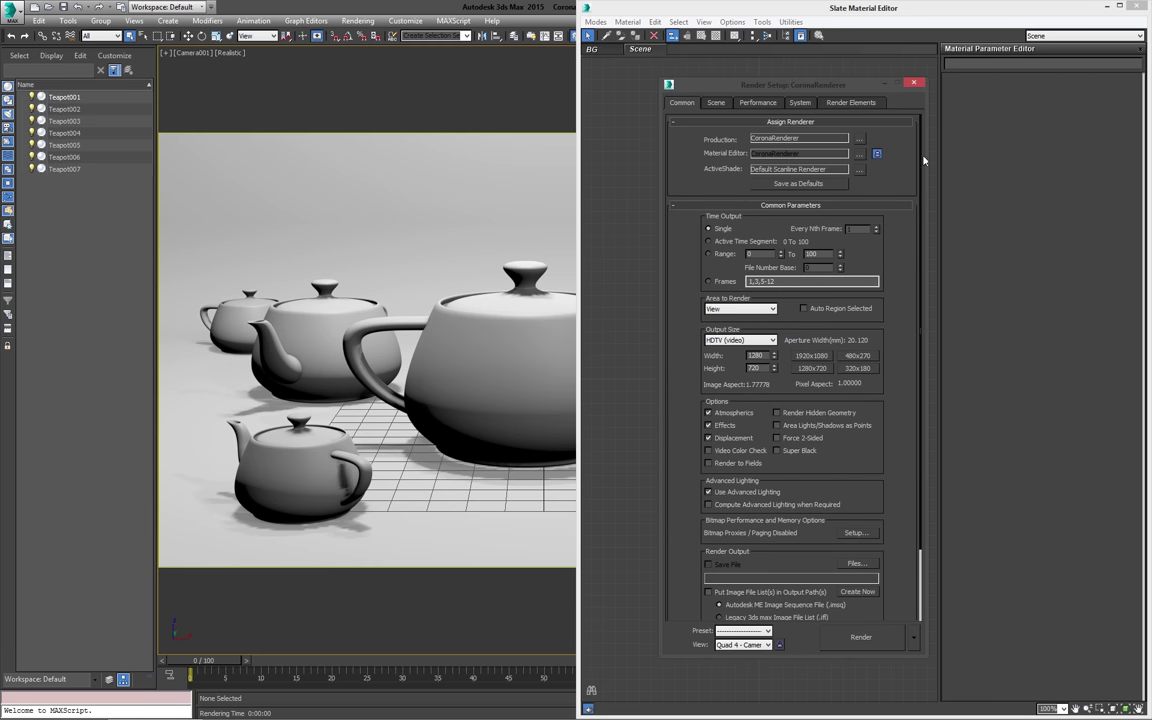
pyautogui.click(859, 169)
pyautogui.click(849, 452)
pyautogui.click(912, 84)
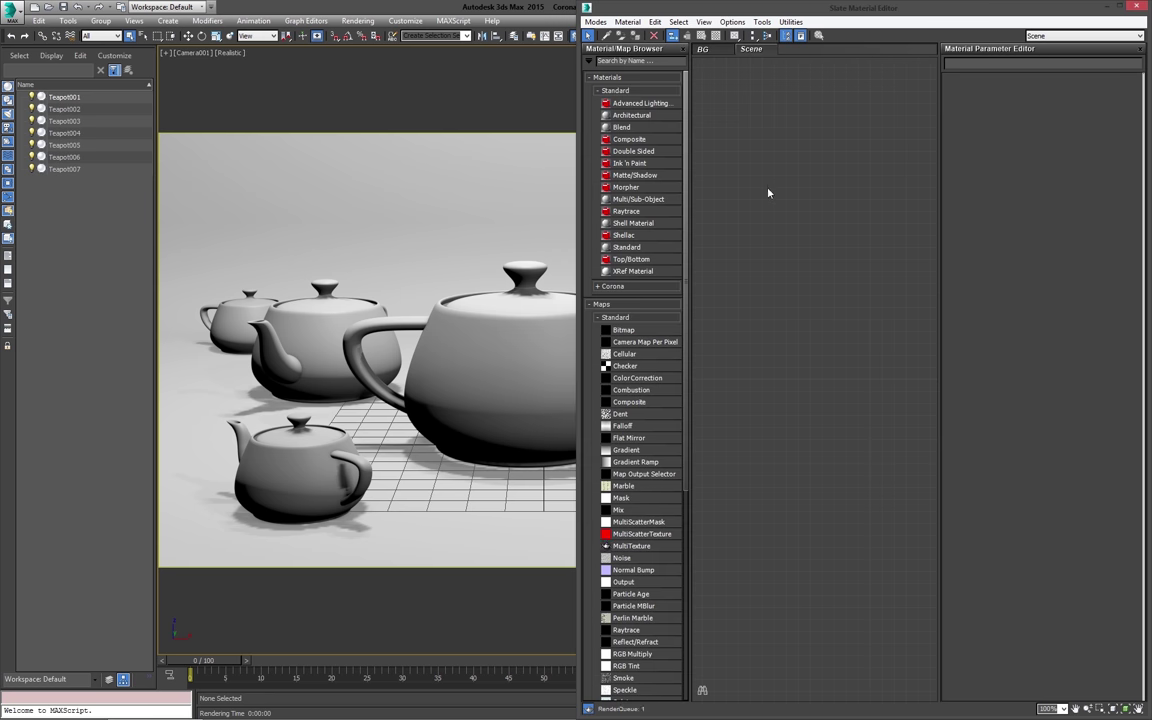
# Step: Add a CoronaMtl material to the Scene view, hide the material browser and place the node mid-view
pyautogui.click(612, 90)
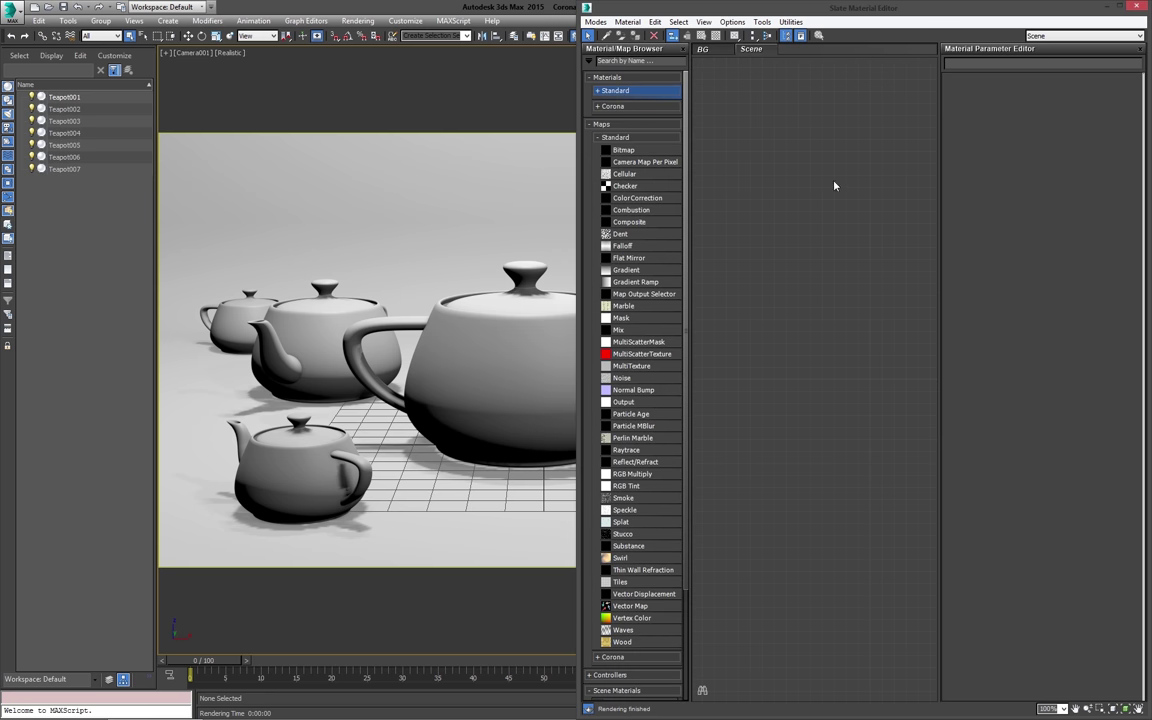
pyautogui.click(612, 106)
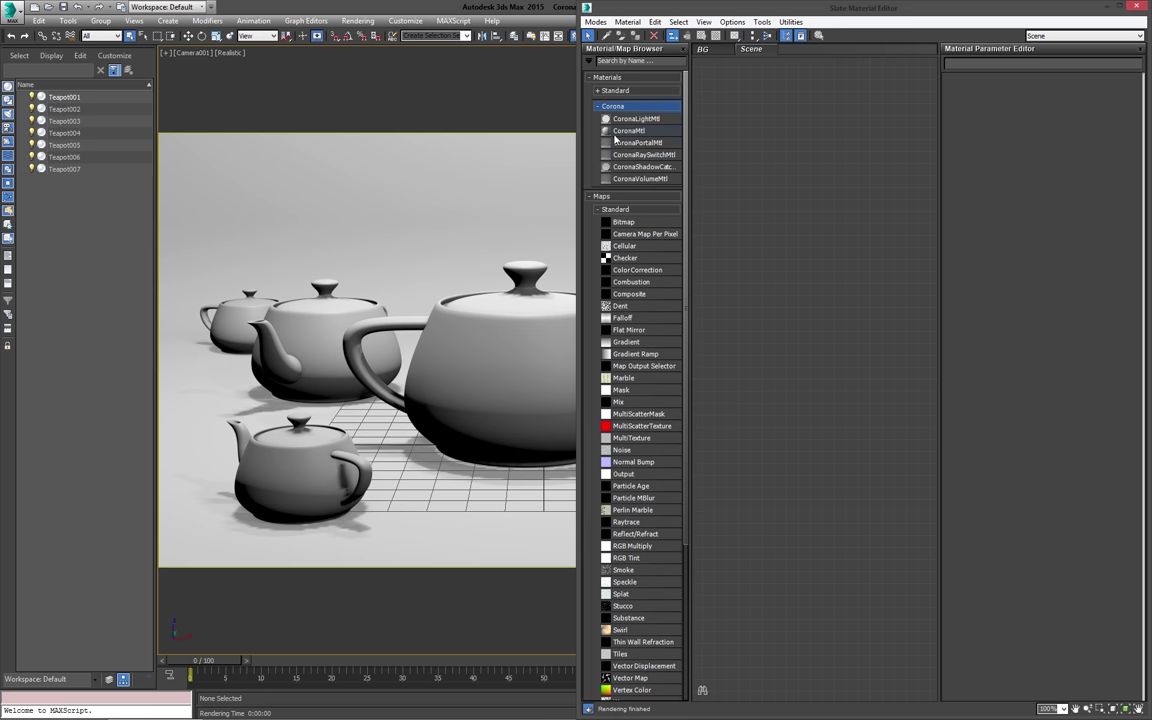
pyautogui.moveTo(622, 131); pyautogui.dragTo(800, 152)
pyautogui.click(683, 49)
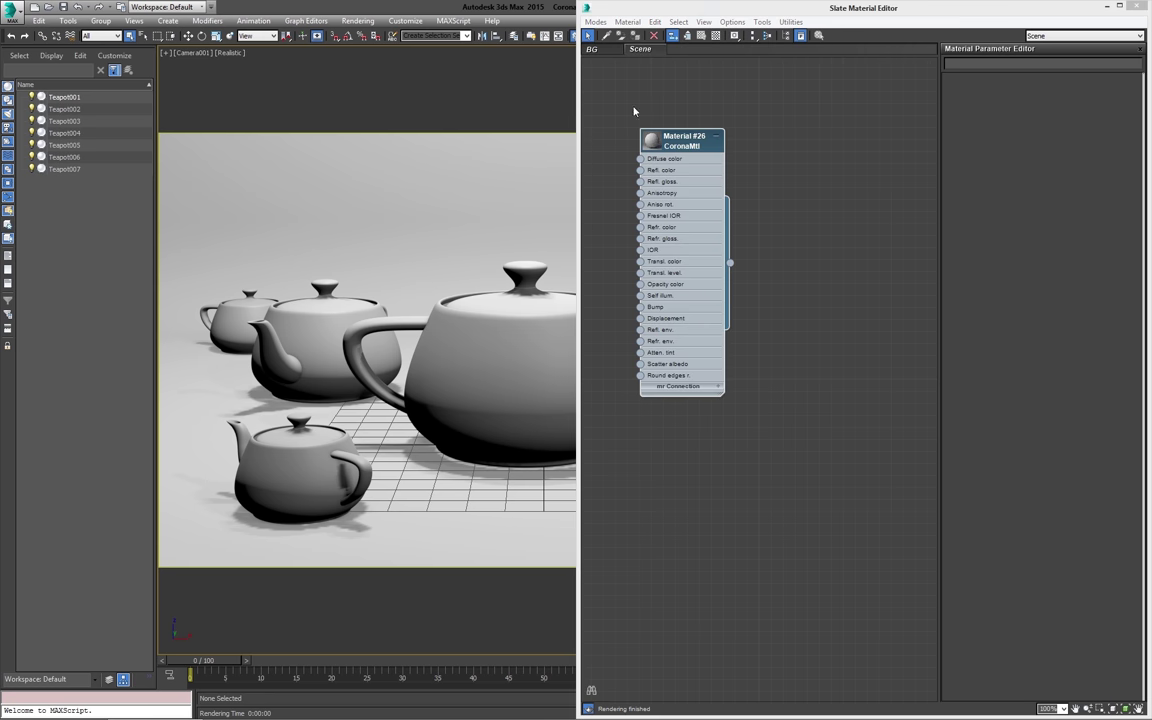
pyautogui.moveTo(683, 141); pyautogui.dragTo(779, 177)
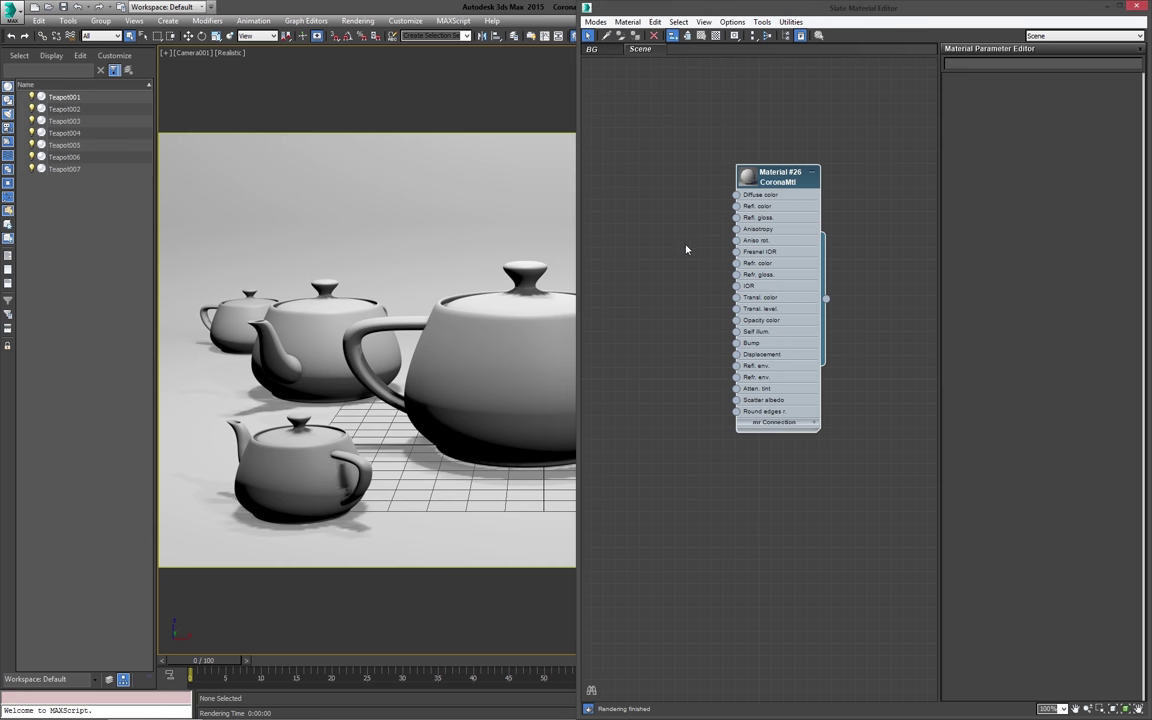
# Step: Show the CoronaMtl's parameters with an enlarged preview sphere and look over the node's preview options
pyautogui.doubleClick(748, 176)
pyautogui.moveTo(797, 328); pyautogui.dragTo(796, 305)
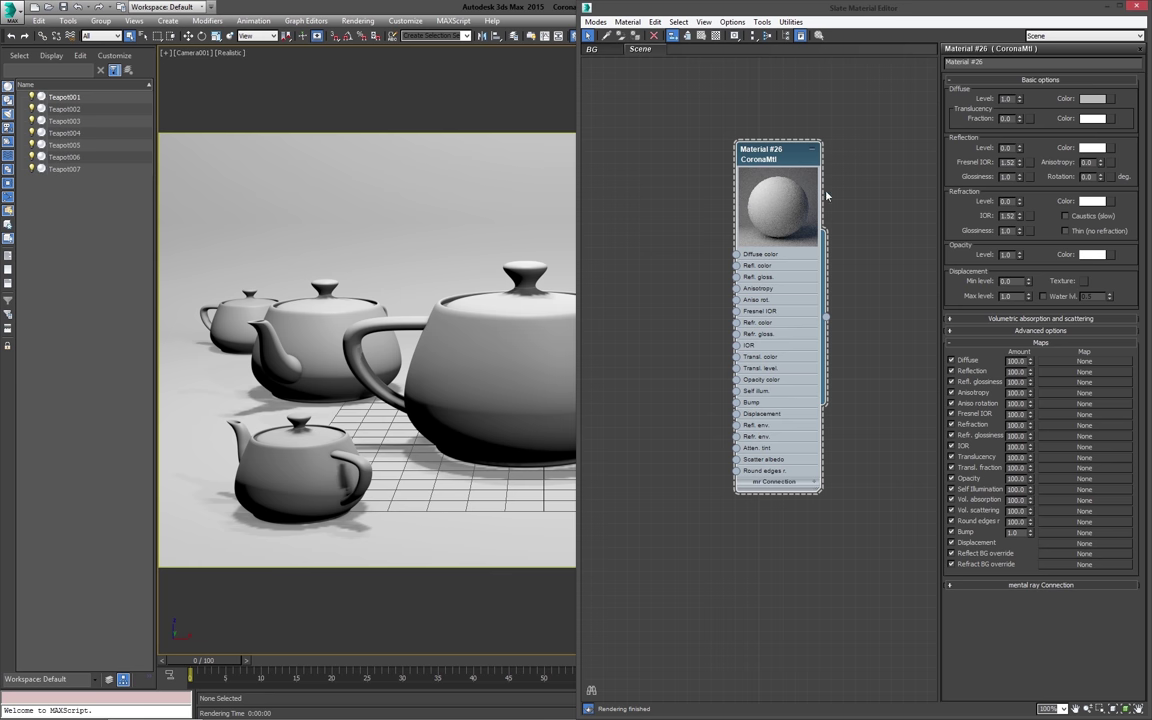
pyautogui.rightClick(768, 208)
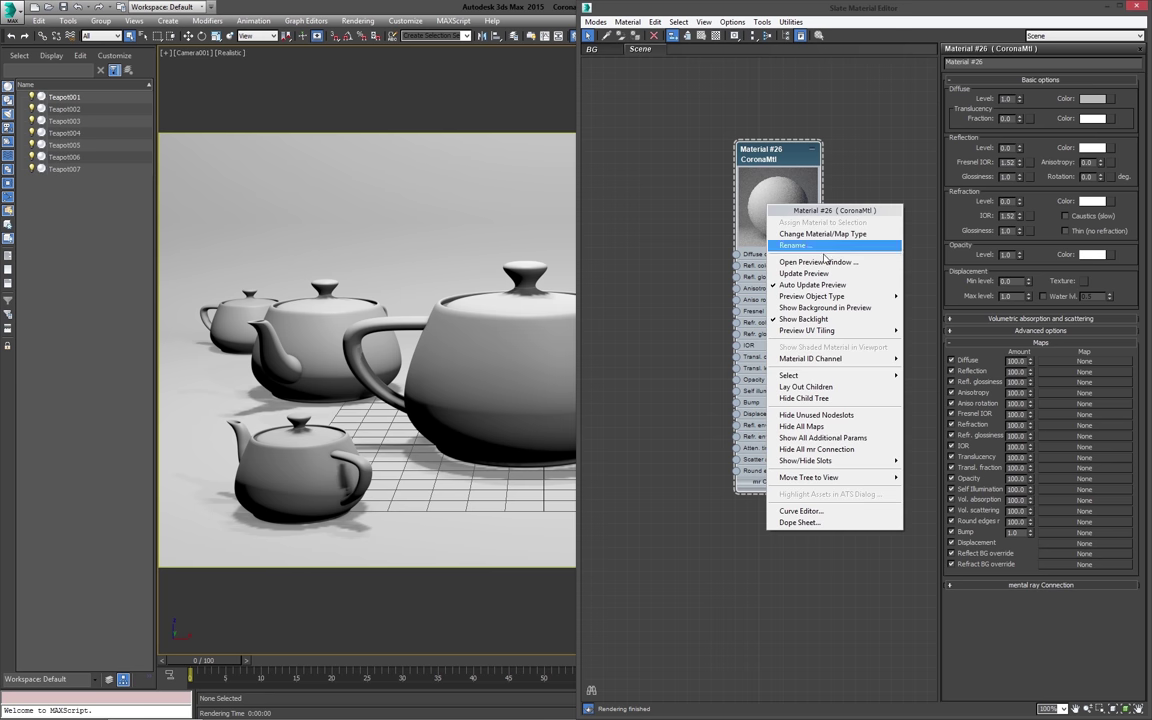
pyautogui.moveTo(845, 297)
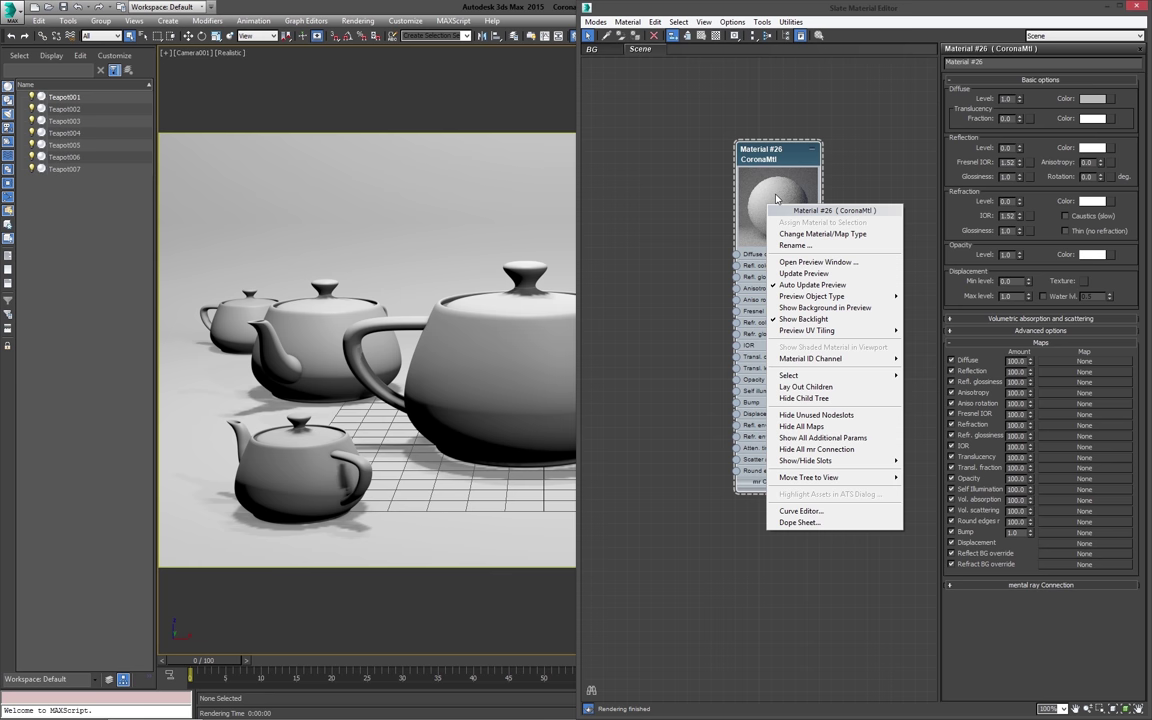
pyautogui.click(728, 188)
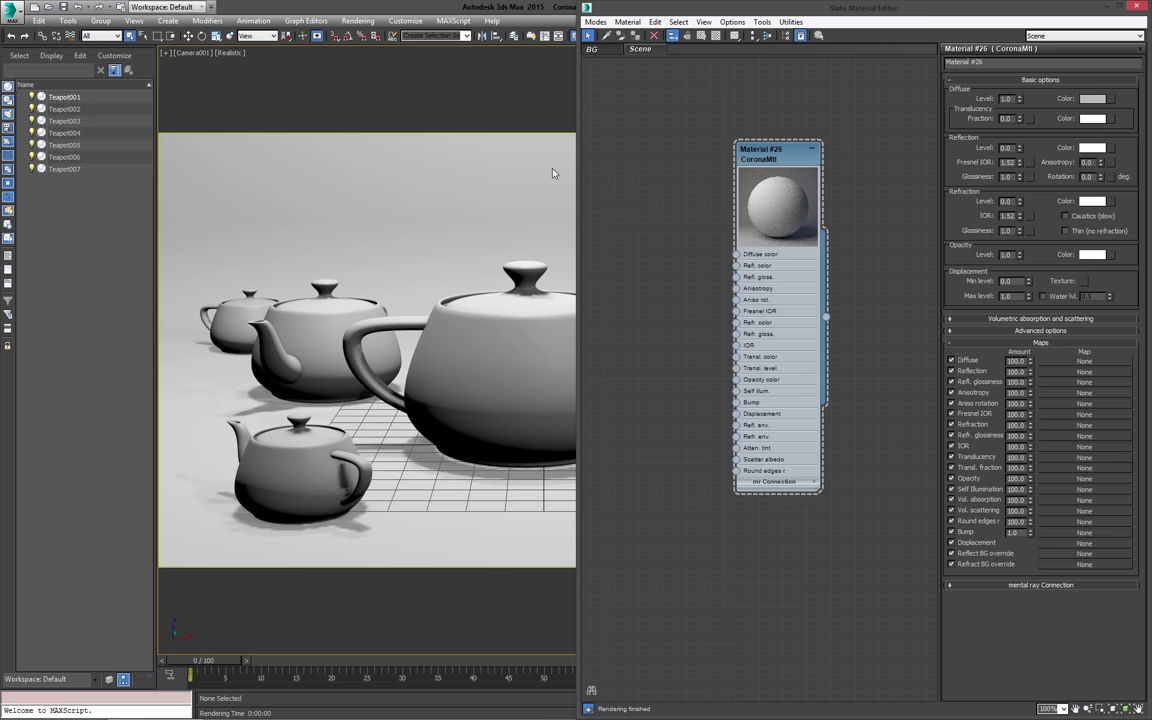
# Step: Set the Corona material editor preview quality to 10 in the render system settings and update the material's preview
pyautogui.press('F10')
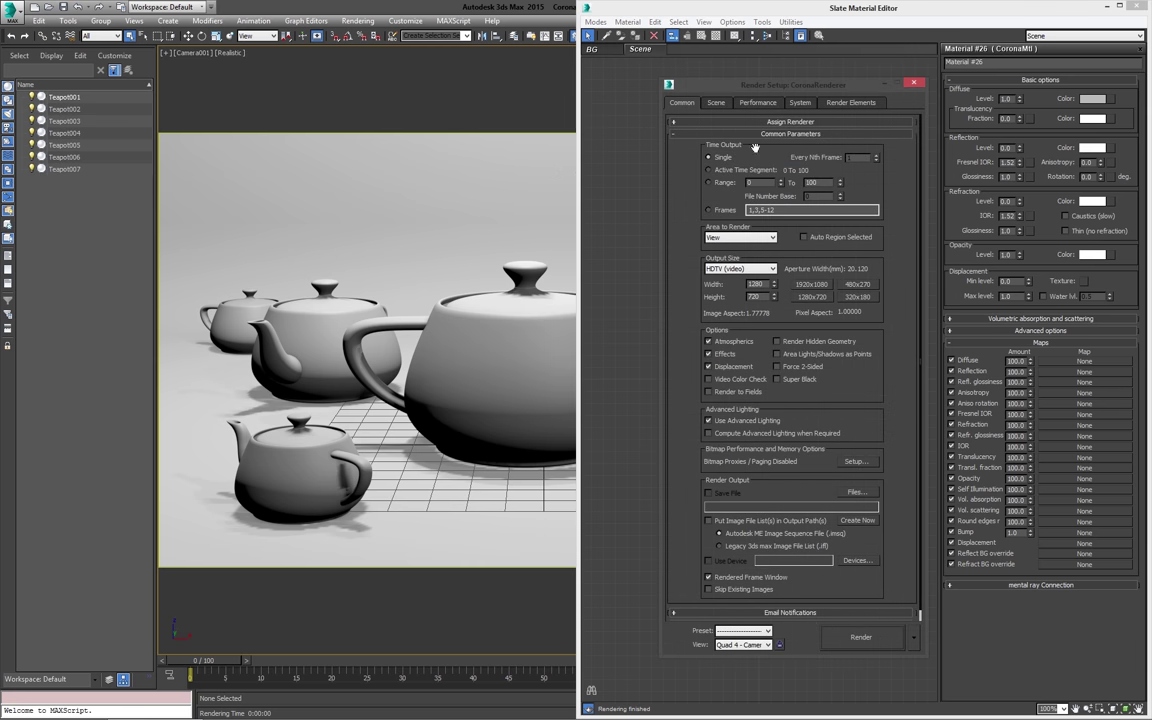
pyautogui.click(716, 103)
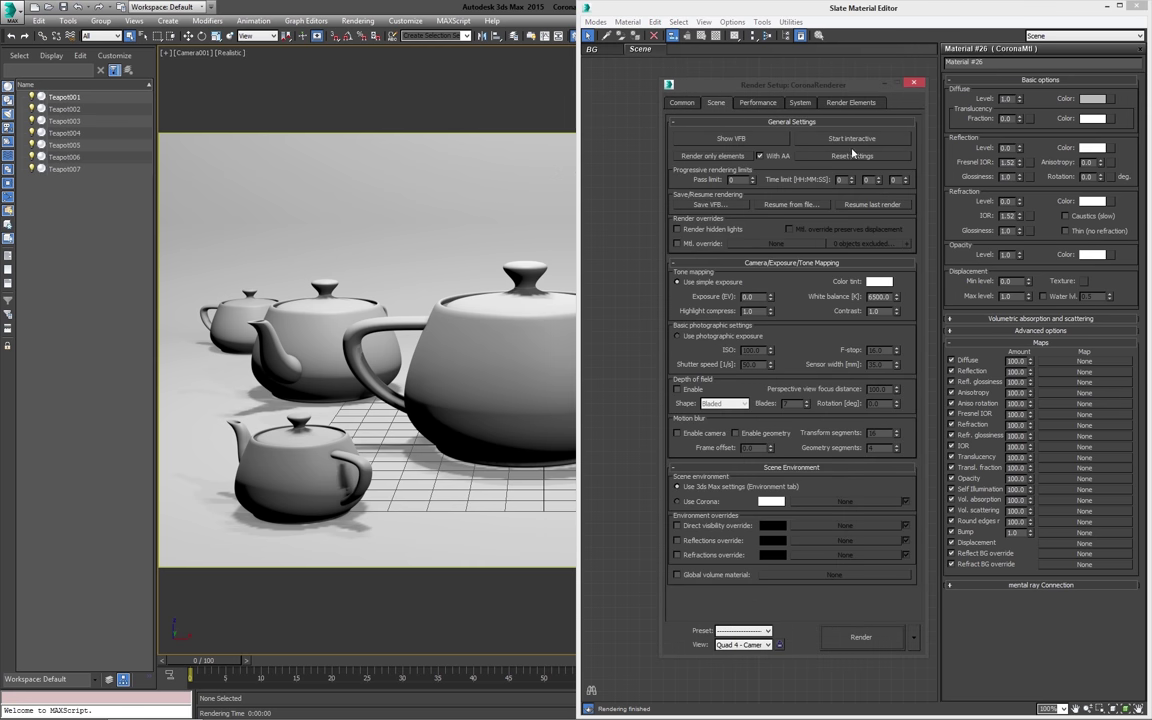
pyautogui.click(762, 103)
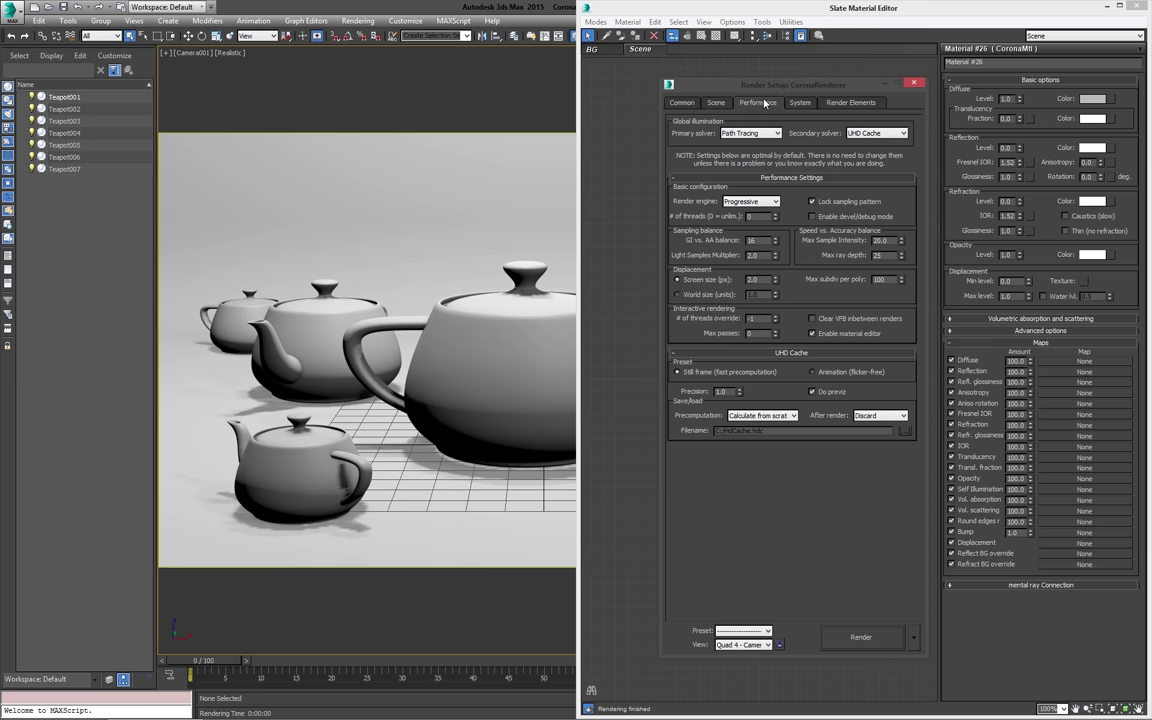
pyautogui.click(800, 103)
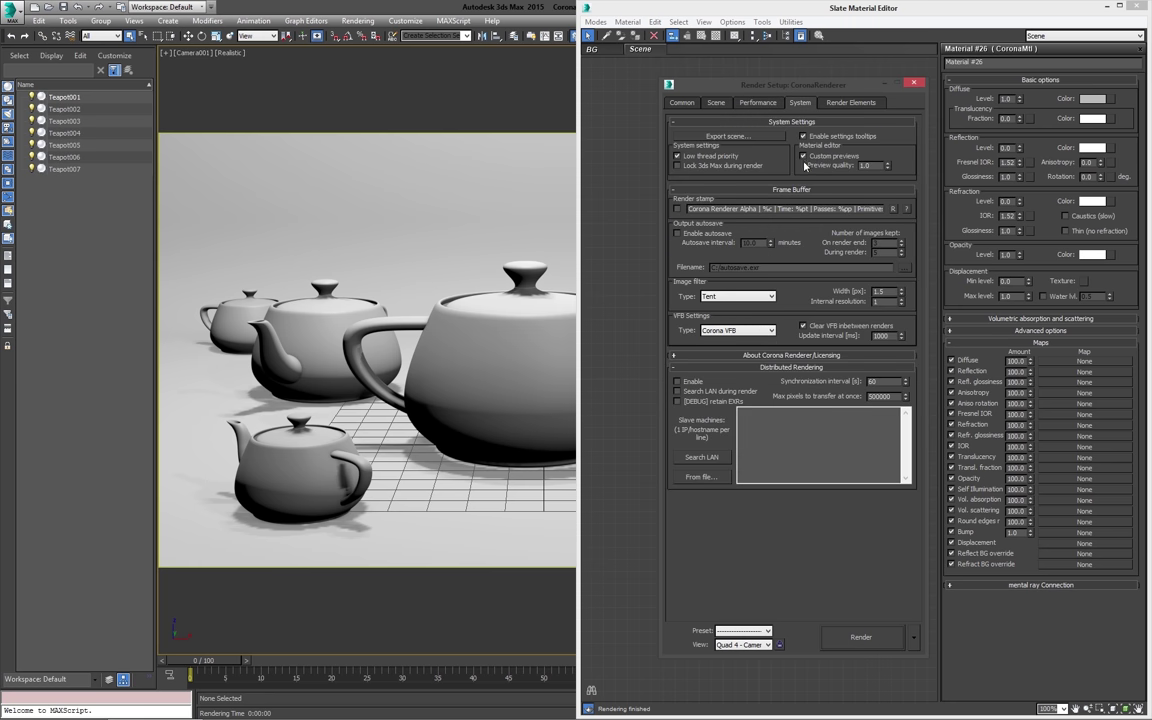
pyautogui.moveTo(823, 161)
pyautogui.moveTo(722, 87); pyautogui.dragTo(296, 72)
pyautogui.moveTo(452, 153); pyautogui.dragTo(399, 154)
pyautogui.write('10')
pyautogui.press('Return')
pyautogui.rightClick(780, 197)
pyautogui.click(840, 266)
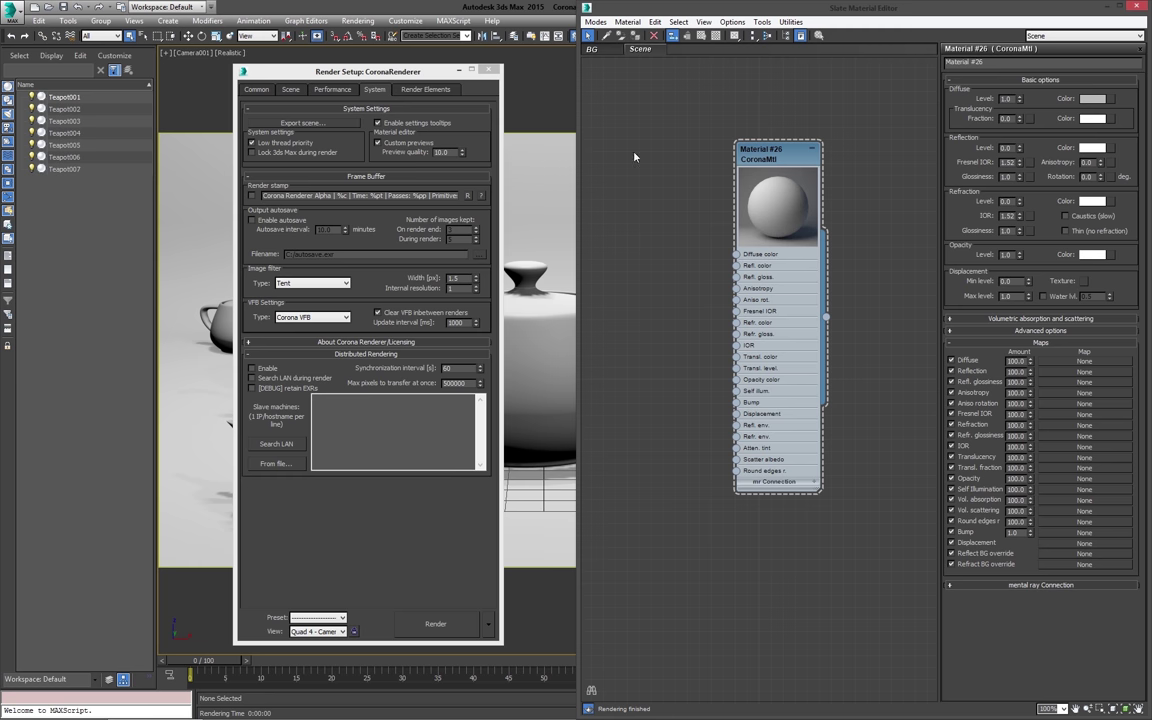
# Step: Return the material preview quality to 1.0, close the render setup and update the material's preview
pyautogui.click(436, 153)
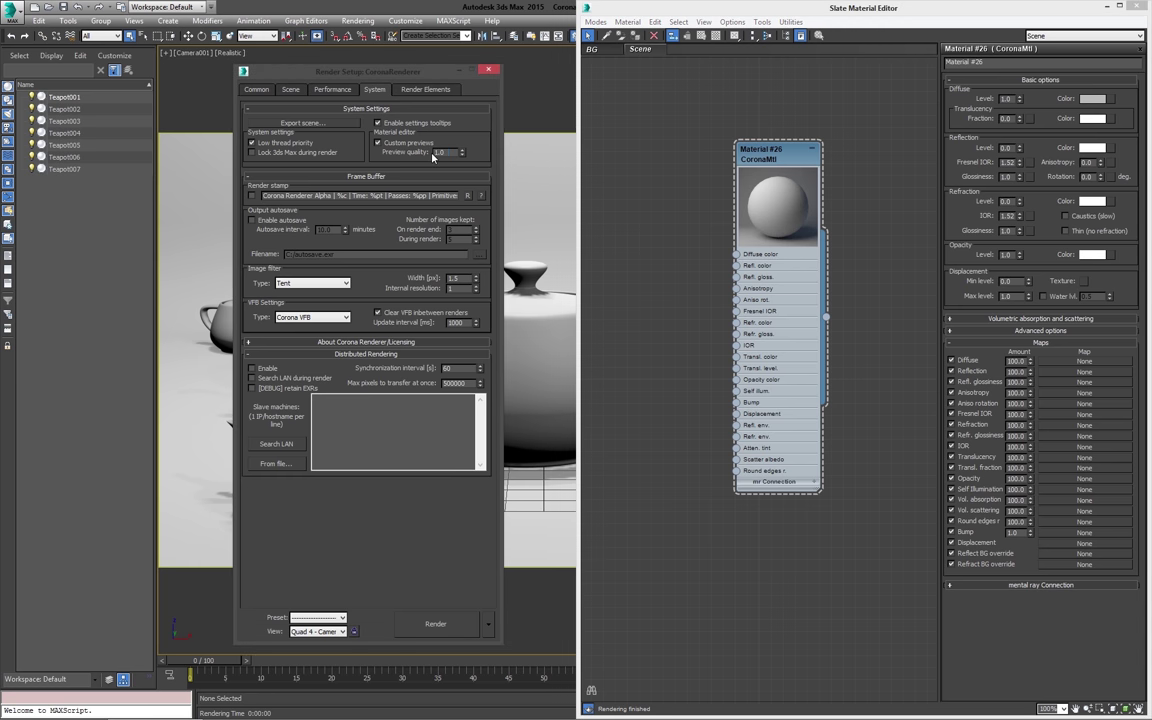
pyautogui.click(488, 69)
pyautogui.rightClick(768, 204)
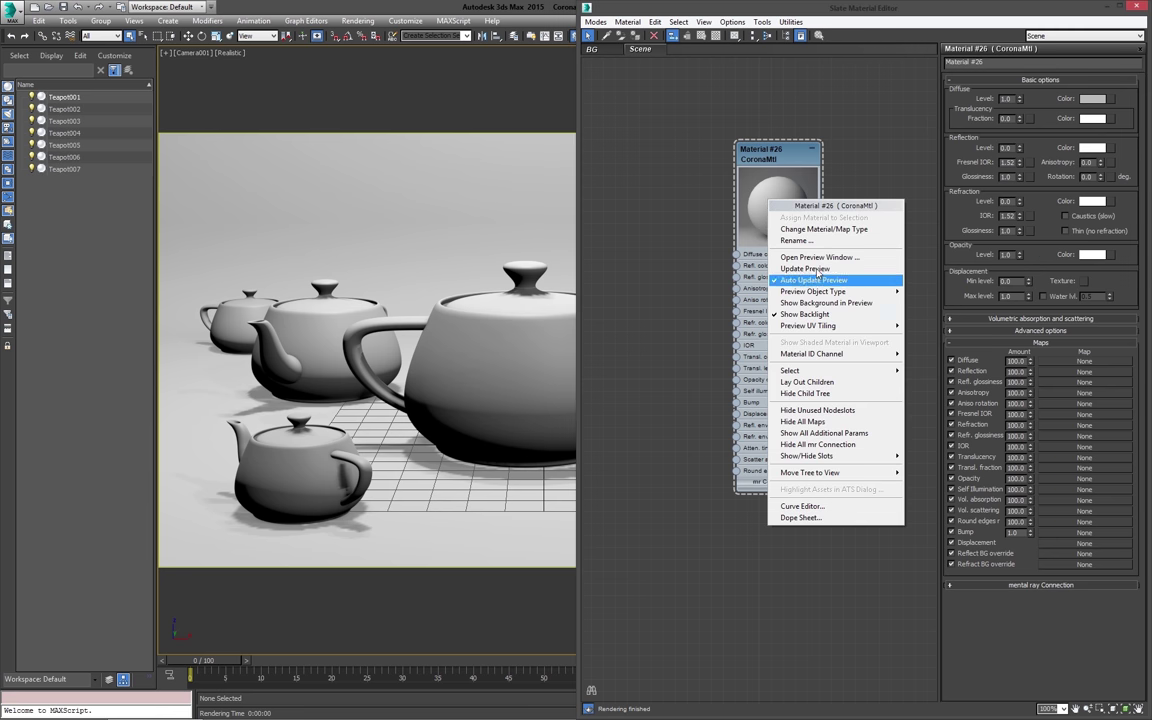
pyautogui.click(818, 269)
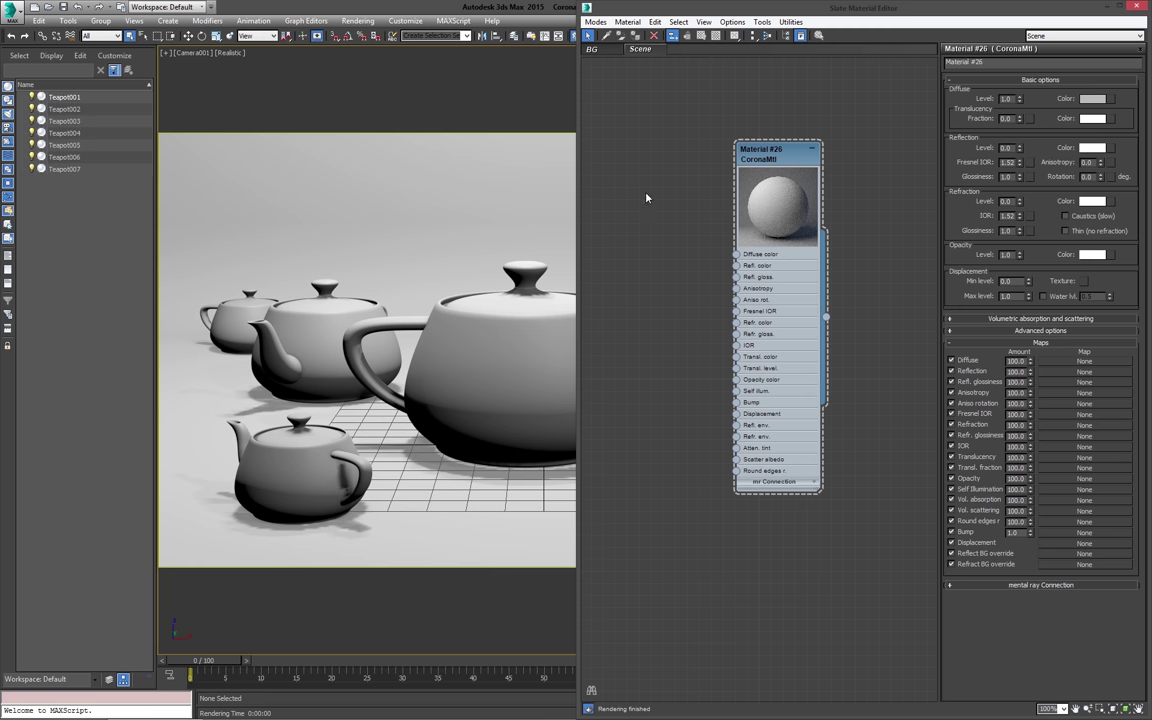
# Step: Try a translucency fraction of 1.0 on the CoronaMtl and return it to 0.0
pyautogui.moveTo(722, 149); pyautogui.dragTo(638, 152)
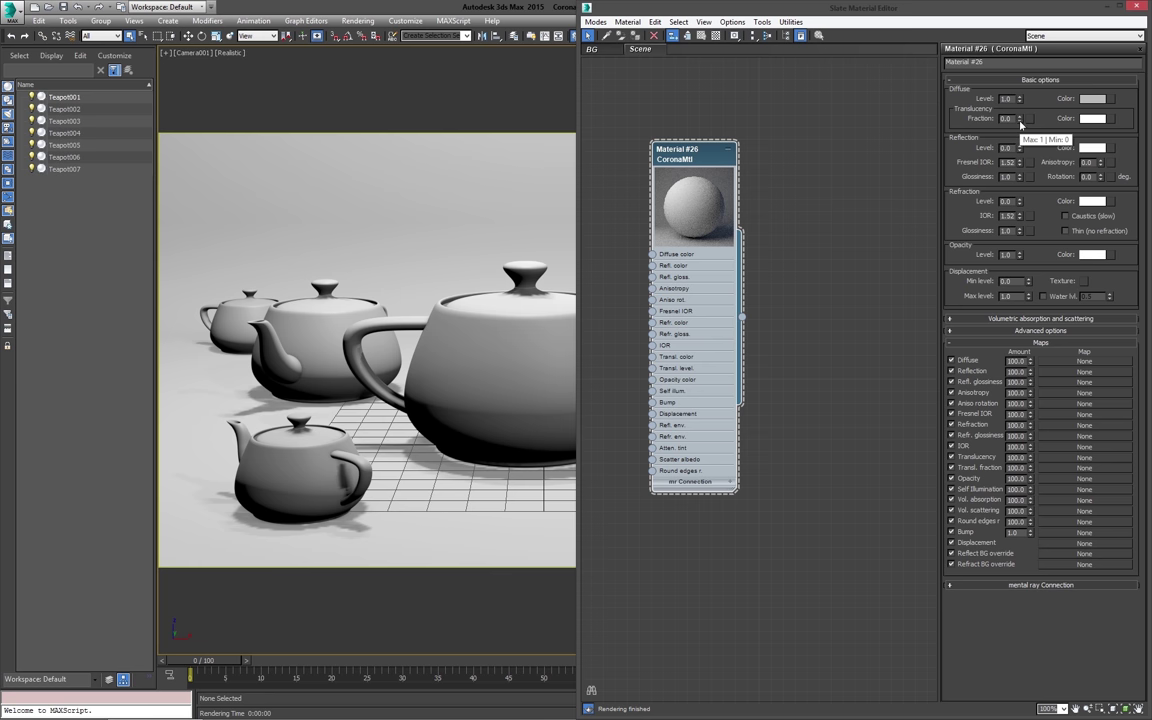
pyautogui.moveTo(1020, 119); pyautogui.dragTo(1022, 2)
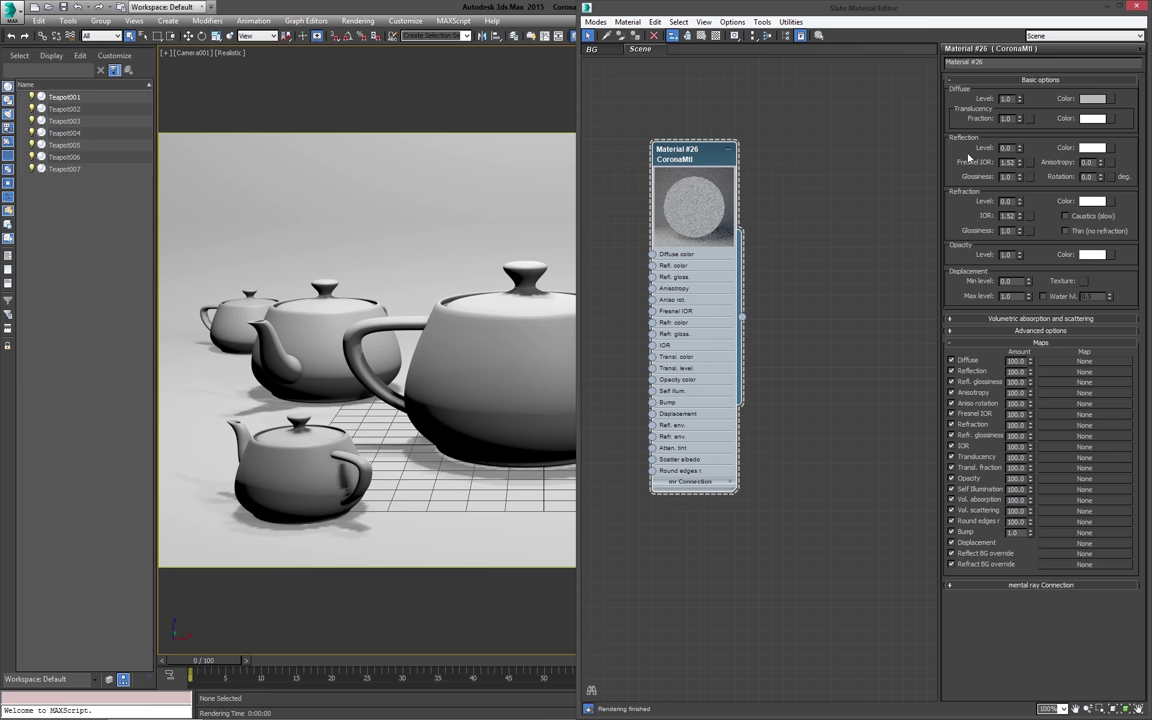
pyautogui.moveTo(664, 153); pyautogui.dragTo(712, 129)
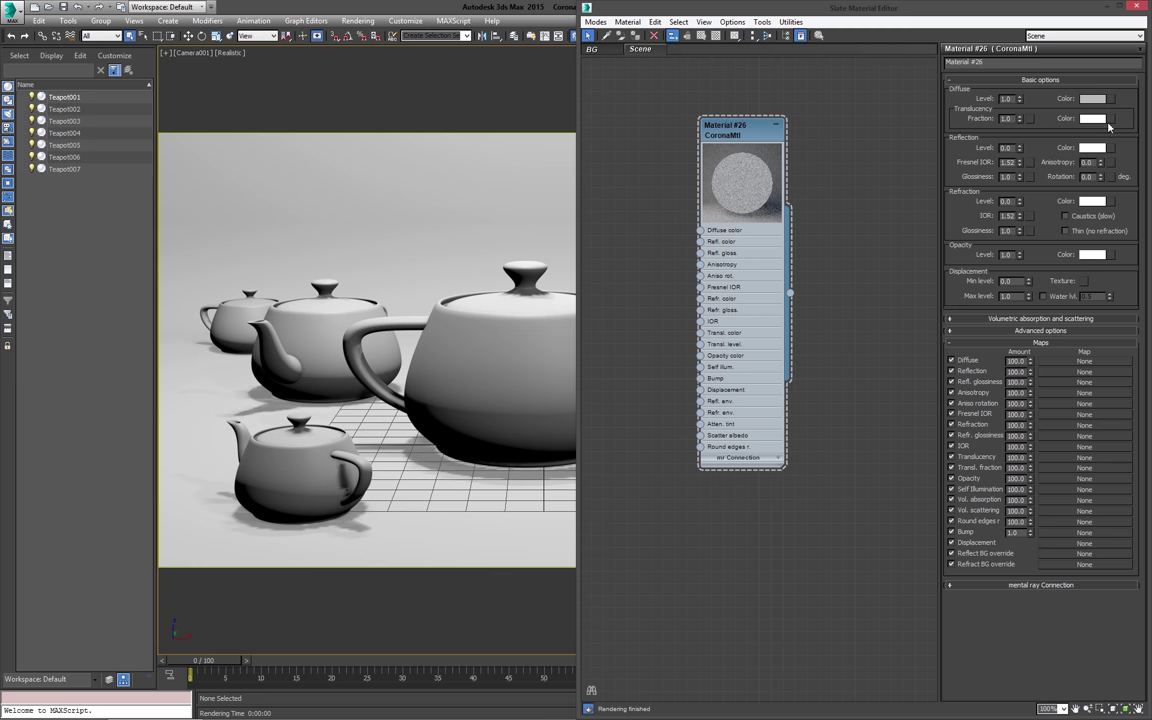
pyautogui.moveTo(1020, 119); pyautogui.dragTo(1036, 197)
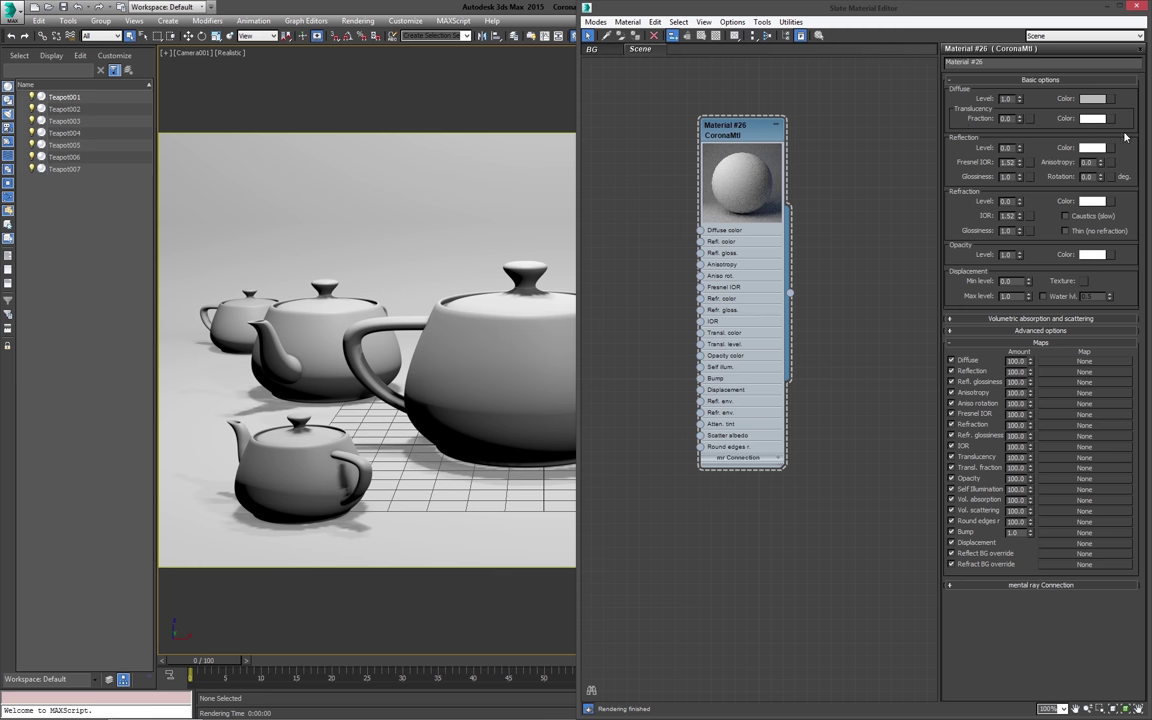
# Step: Set the CoronaMtl's reflection level to 1.0
pyautogui.doubleClick(1004, 119)
pyautogui.press('Tab')
pyautogui.moveTo(700, 178); pyautogui.dragTo(712, 178)
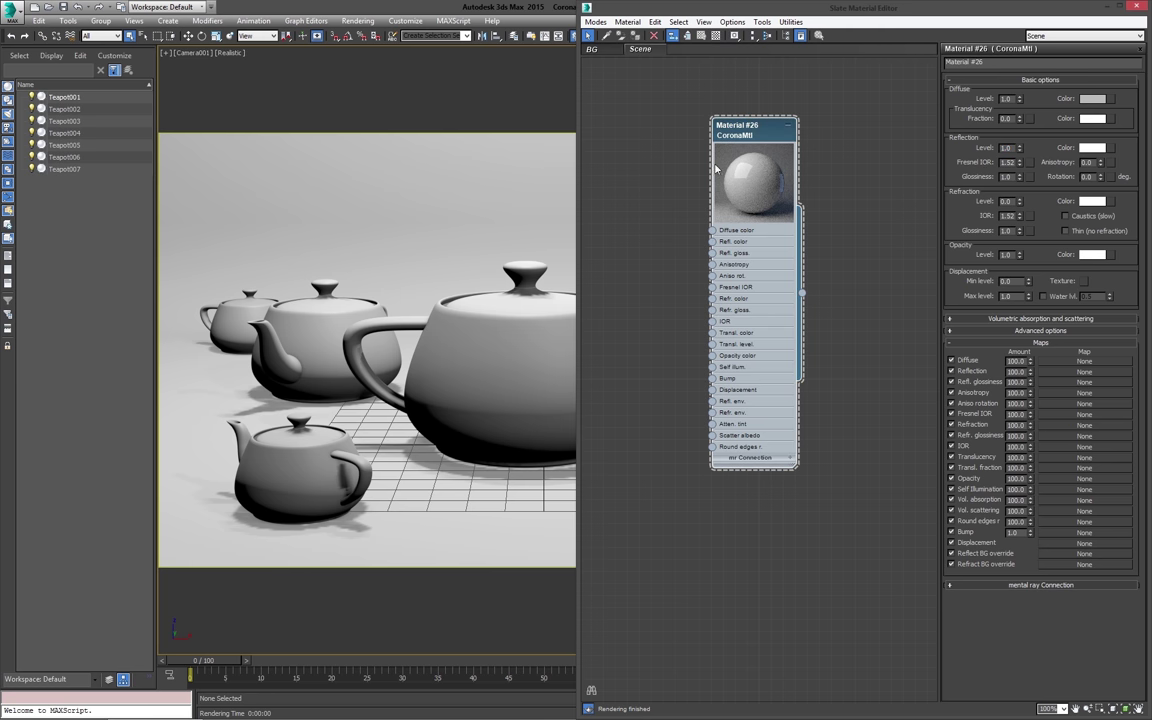
# Step: Set the CoronaMtl's diffuse color to a red with RGB 128, 22, 22
pyautogui.click(1092, 98)
pyautogui.click(452, 125)
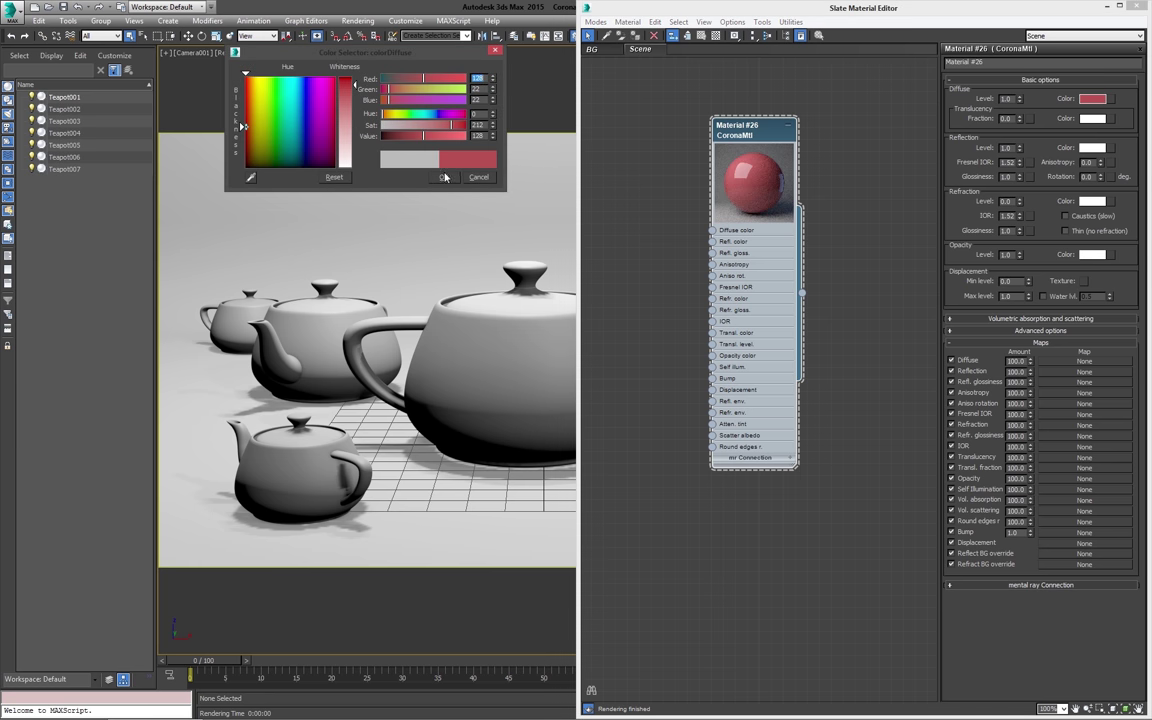
pyautogui.click(444, 178)
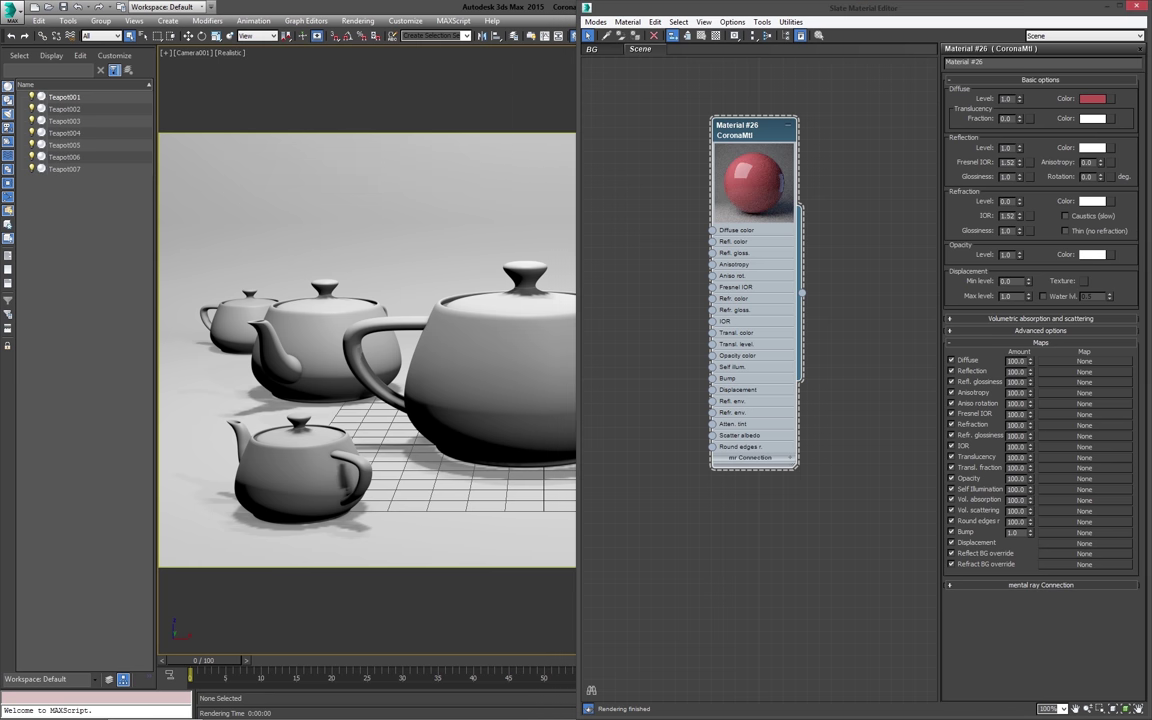
# Step: Select all seven teapots, Teapot001 to Teapot007, and run a test render of the camera view
pyautogui.click(64, 97)
pyautogui.keyDown('shift'); pyautogui.click(65, 169); pyautogui.keyUp('shift')
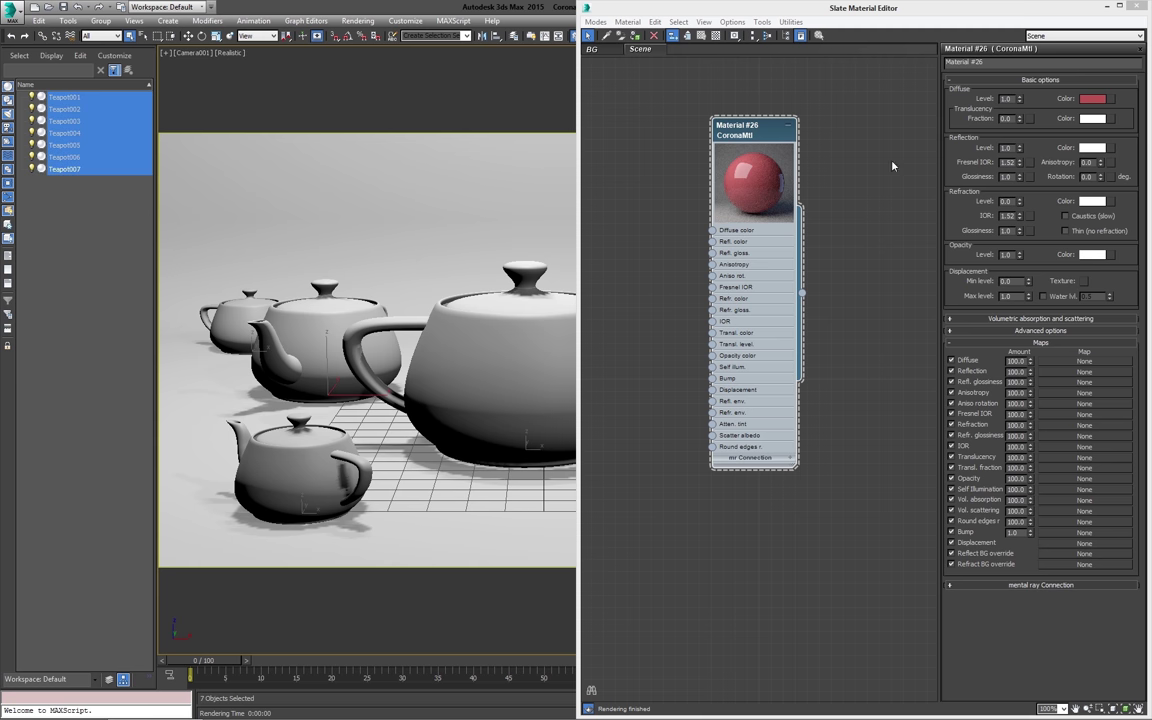
pyautogui.click(1105, 6)
pyautogui.click(610, 36)
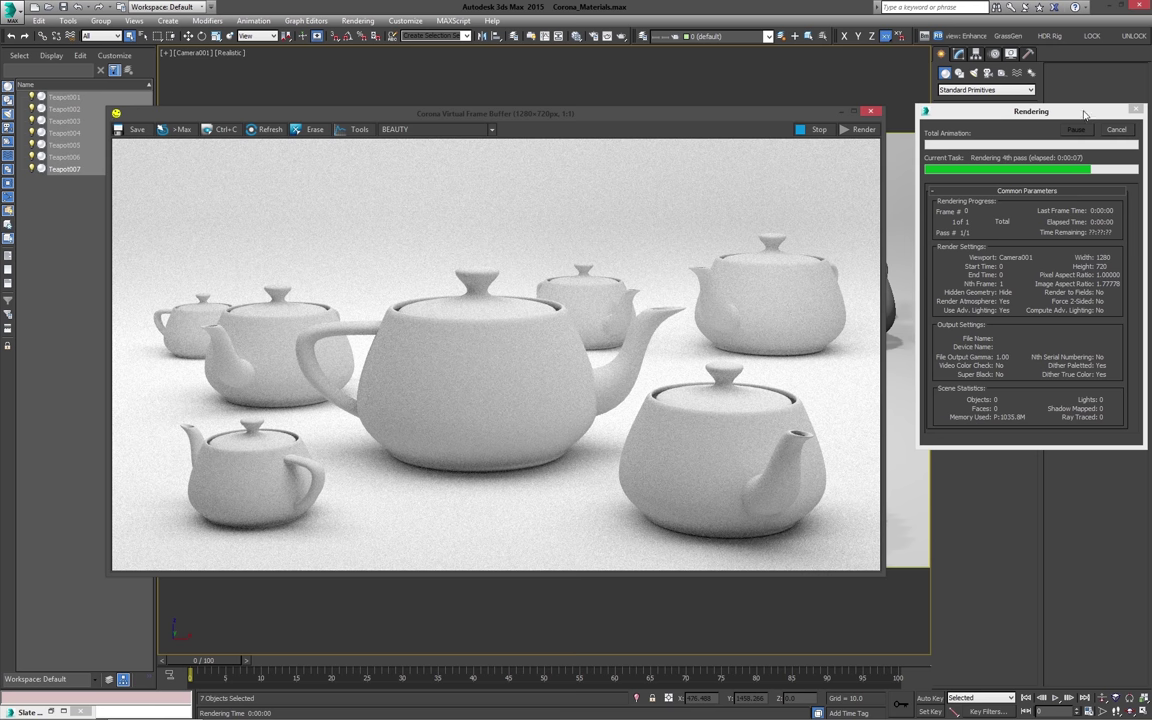
pyautogui.click(871, 112)
# Step: Assign the red CoronaMtl to the selected teapots and render the camera view again in the Corona frame buffer
pyautogui.press('m')
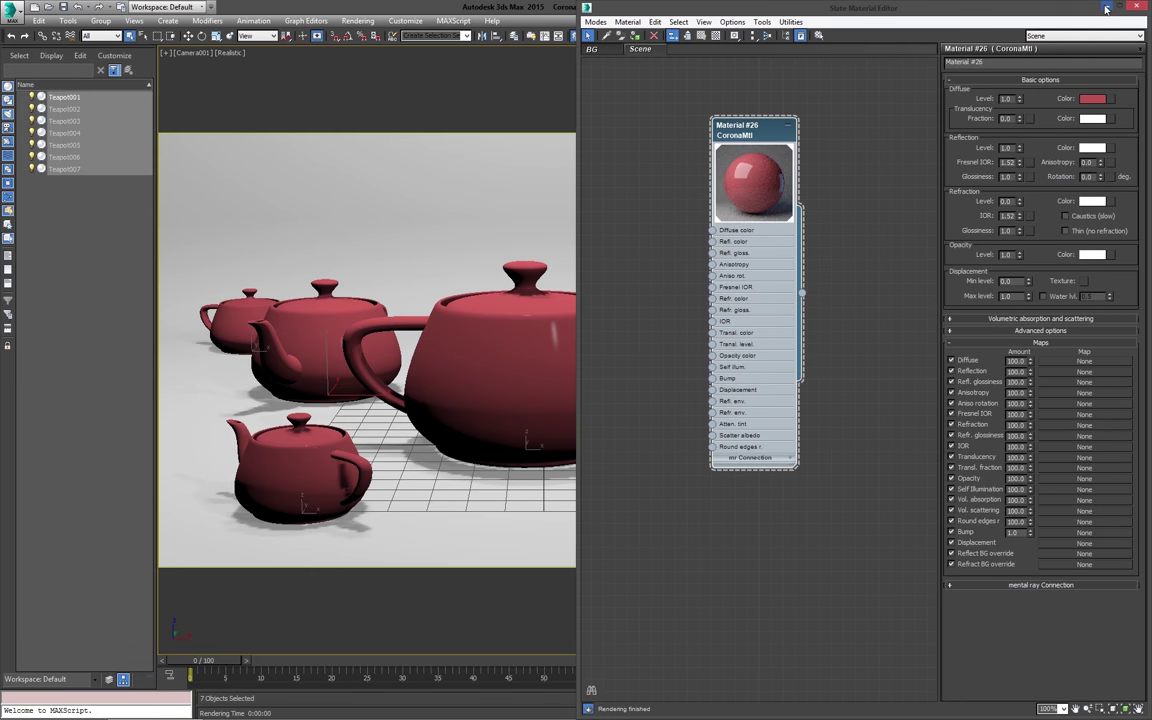
pyautogui.click(1136, 7)
pyautogui.hotkey('shift', 'q')
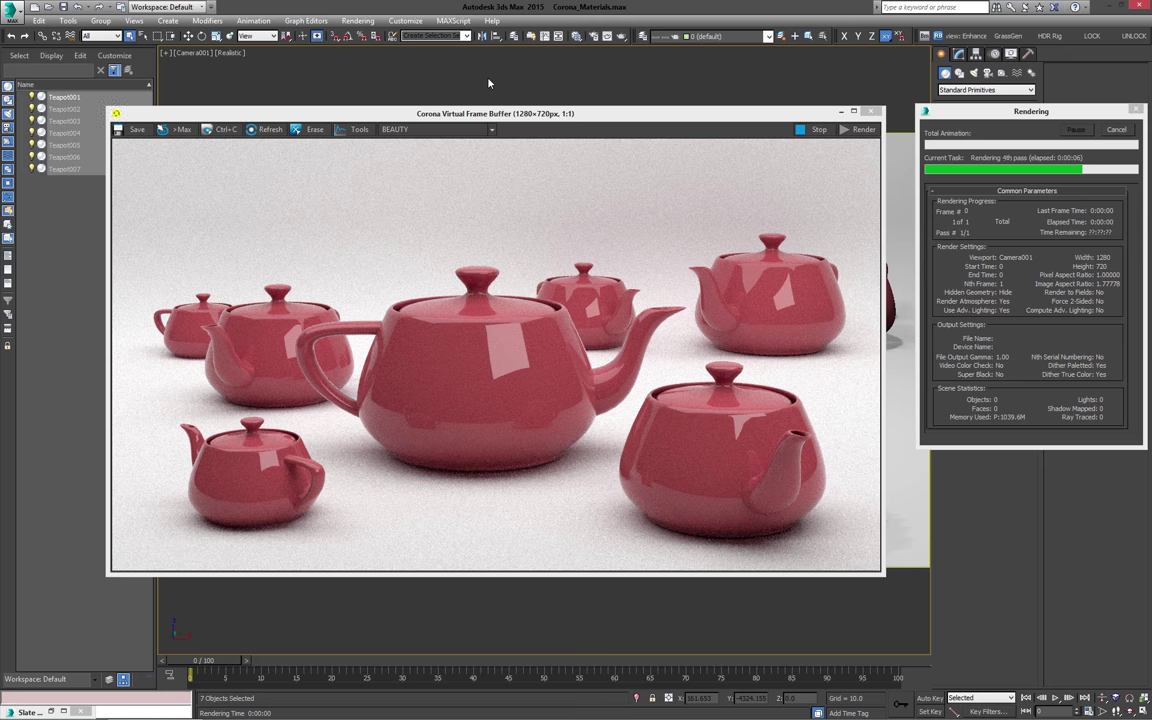
pyautogui.press('m')
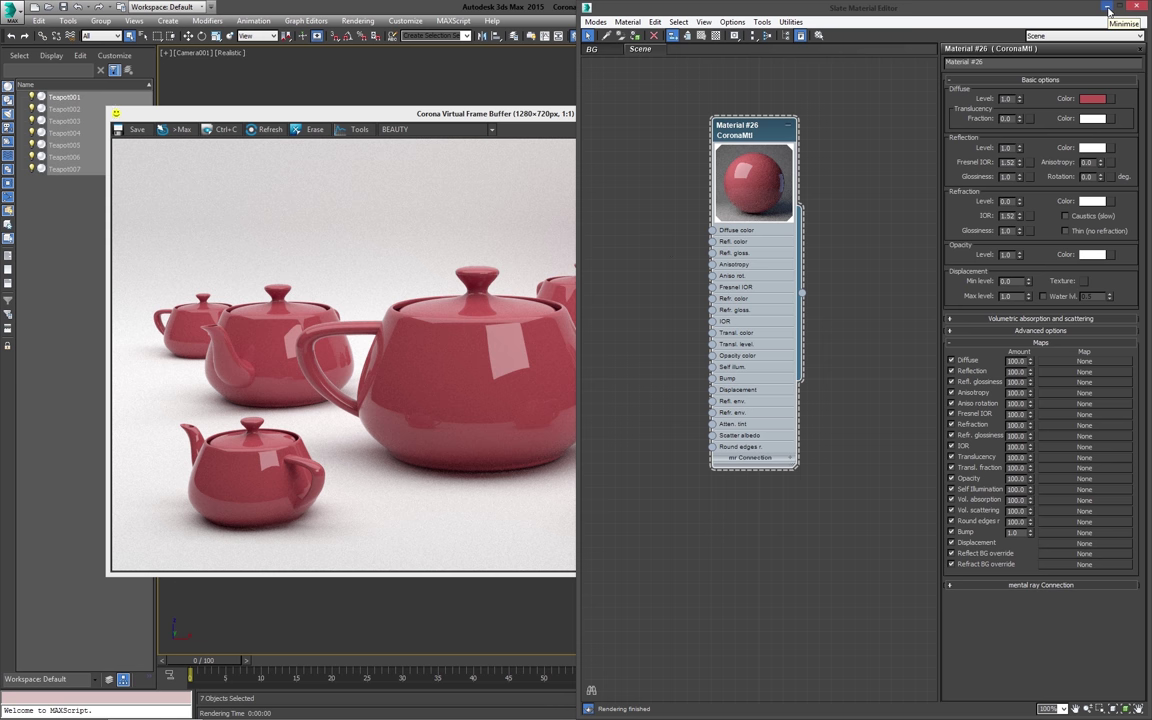
pyautogui.click(526, 122)
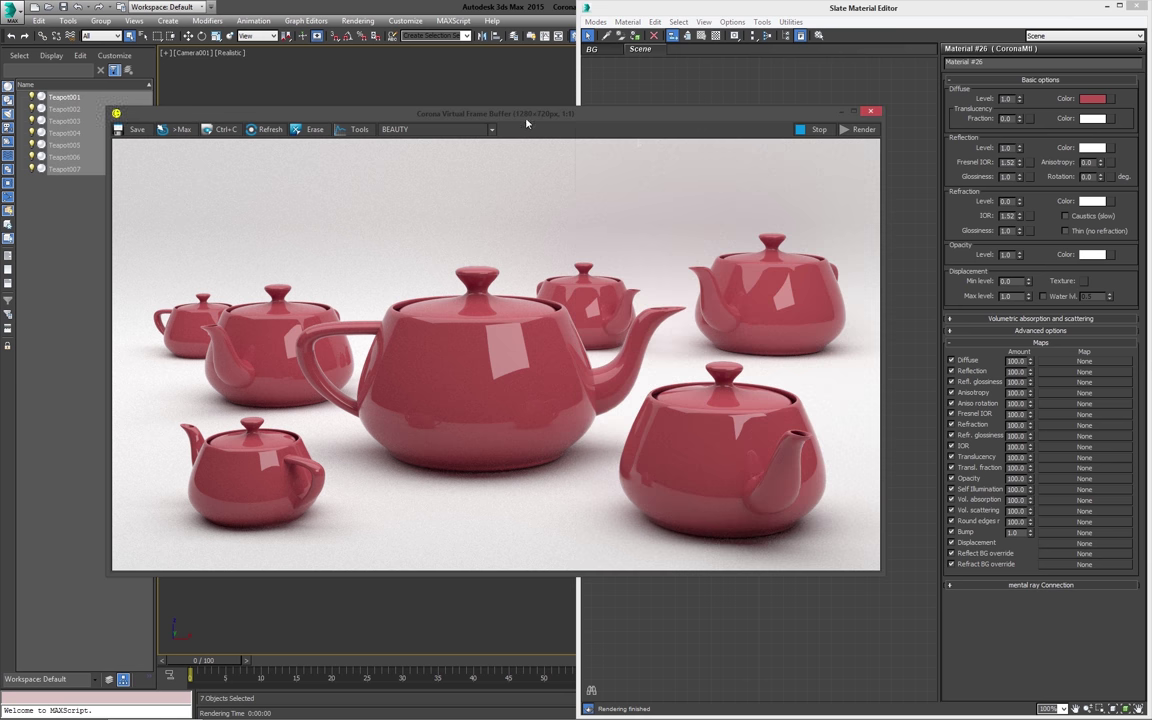
# Step: Close the Corona frame buffer showing the red teapot render
pyautogui.click(824, 133)
pyautogui.click(870, 113)
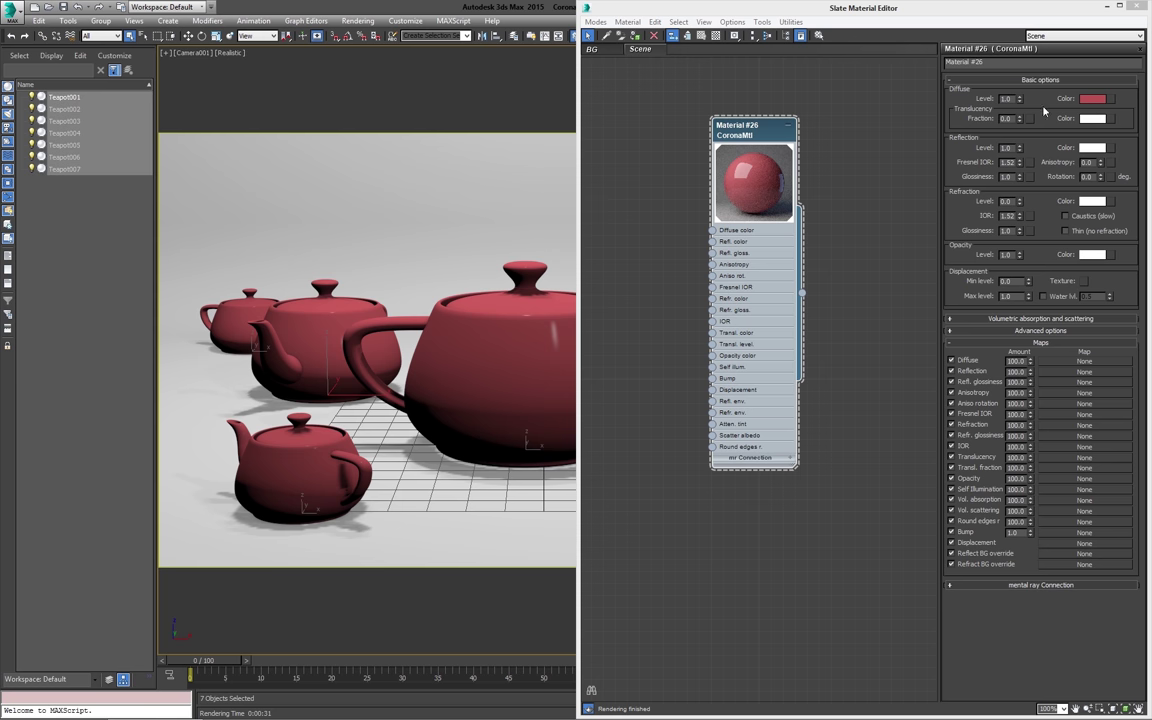
# Step: Try out lower diffuse levels and a reflection Fresnel IOR of 5.0 on the CoronaMtl
pyautogui.moveTo(1020, 100); pyautogui.dragTo(923, 261)
pyautogui.moveTo(1019, 98); pyautogui.dragTo(938, 428)
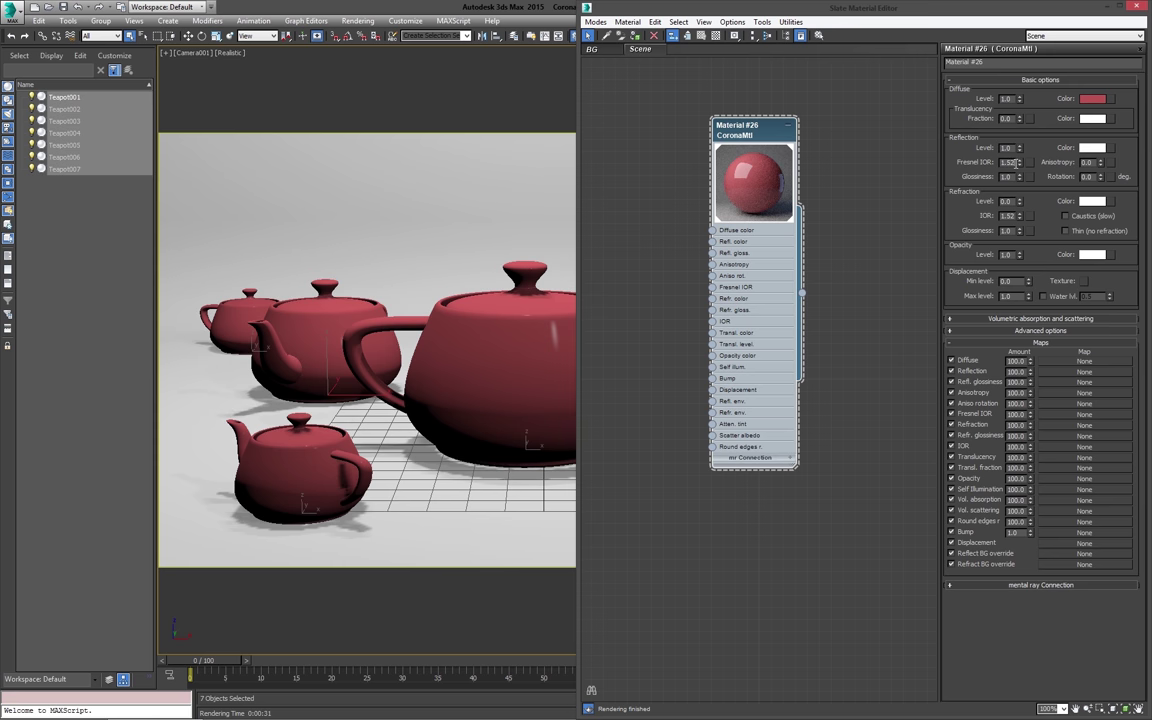
pyautogui.doubleClick(1010, 162)
pyautogui.write('5')
pyautogui.press('Return')
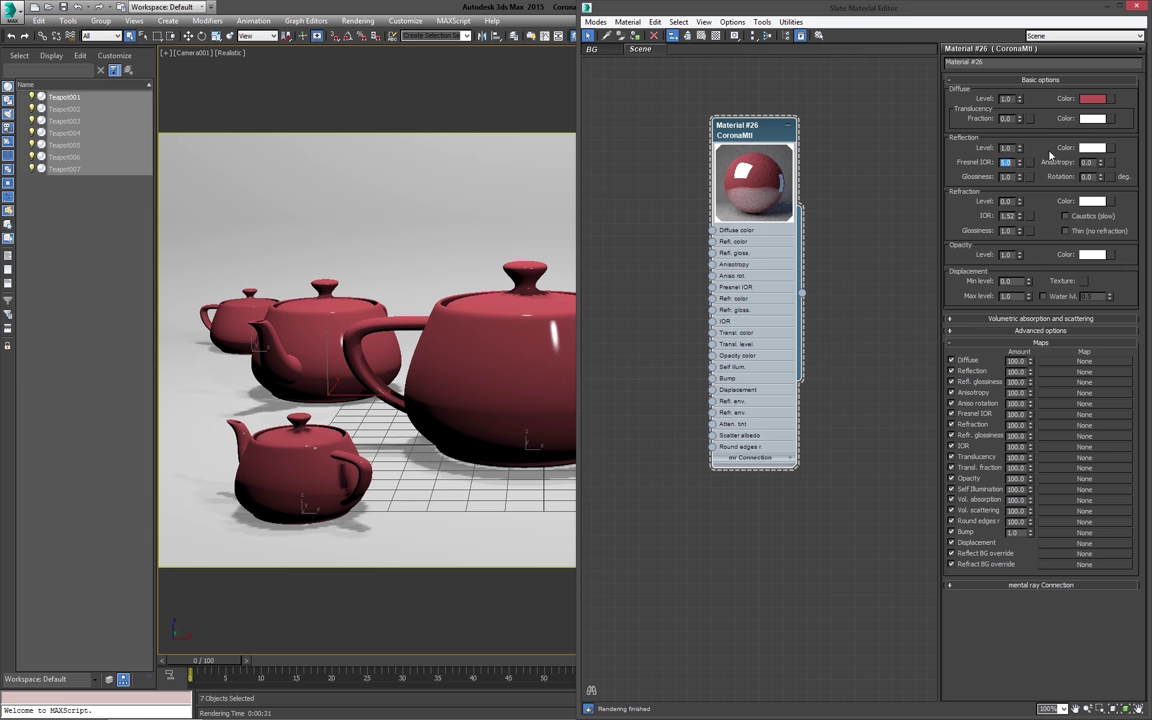
pyautogui.write('8')
pyautogui.press('Return')
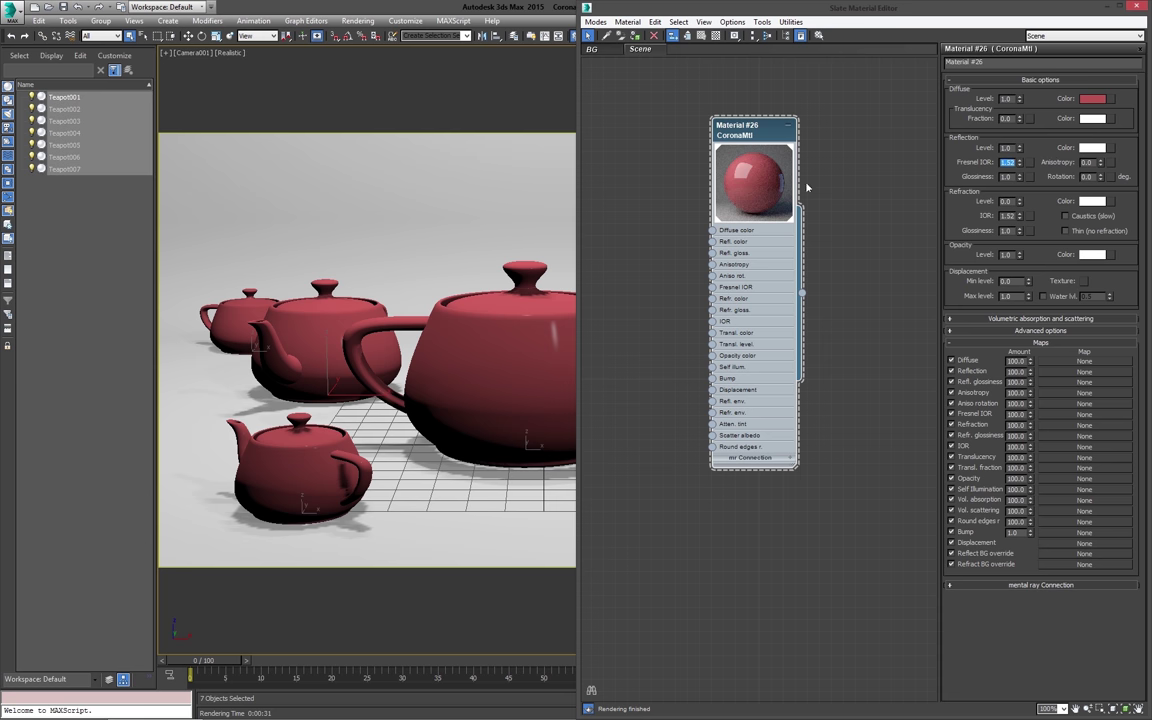
# Step: Set the CoronaMtl's reflection glossiness to 0.5, run a test render of the camera view and close it
pyautogui.doubleClick(1012, 176)
pyautogui.write('0.5')
pyautogui.press('Return')
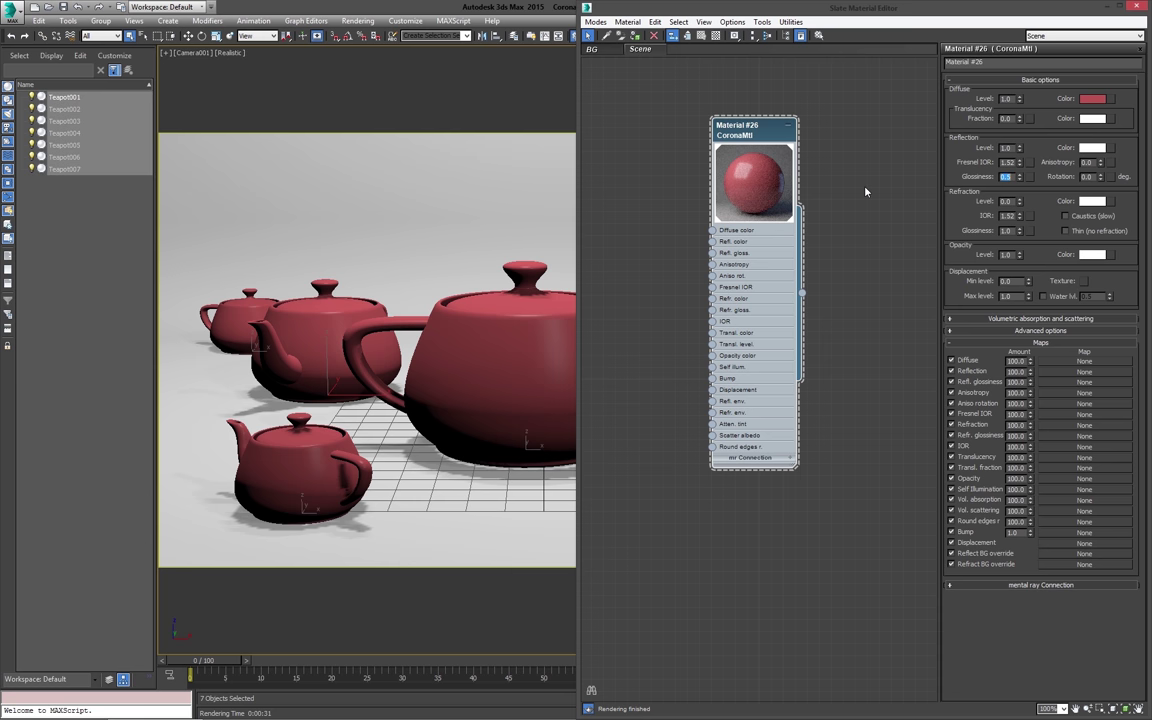
pyautogui.middleClick(865, 187)
pyautogui.hotkey('shift', 'q')
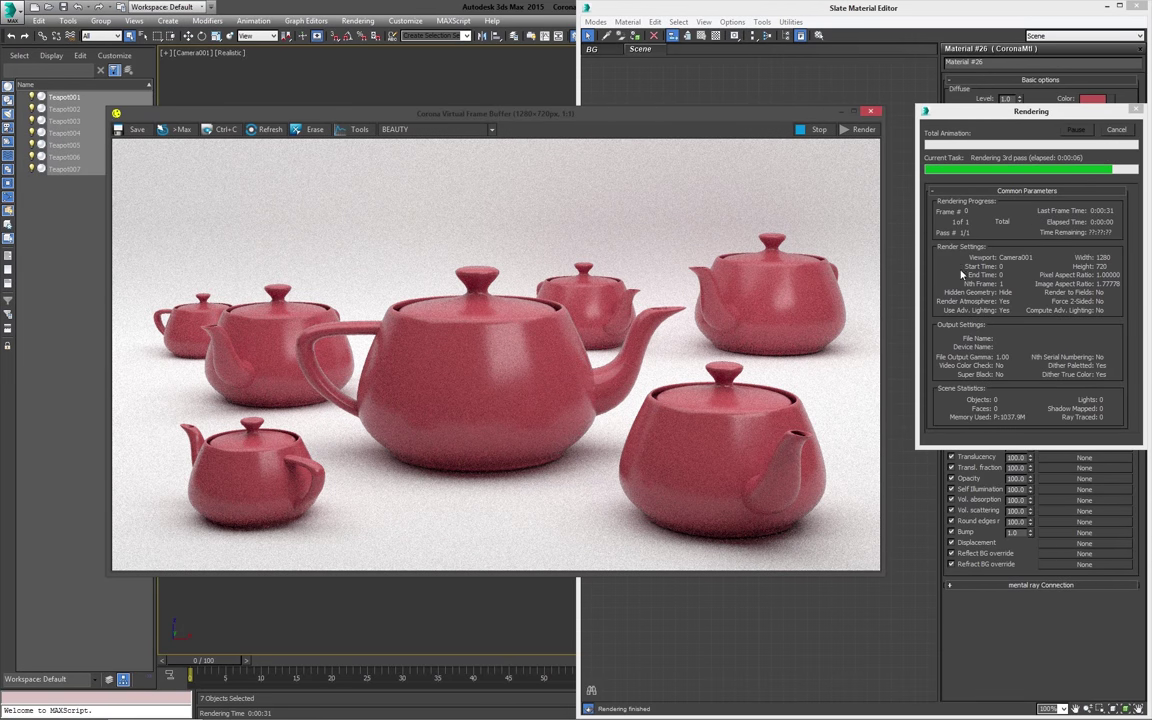
pyautogui.click(1116, 129)
pyautogui.click(872, 113)
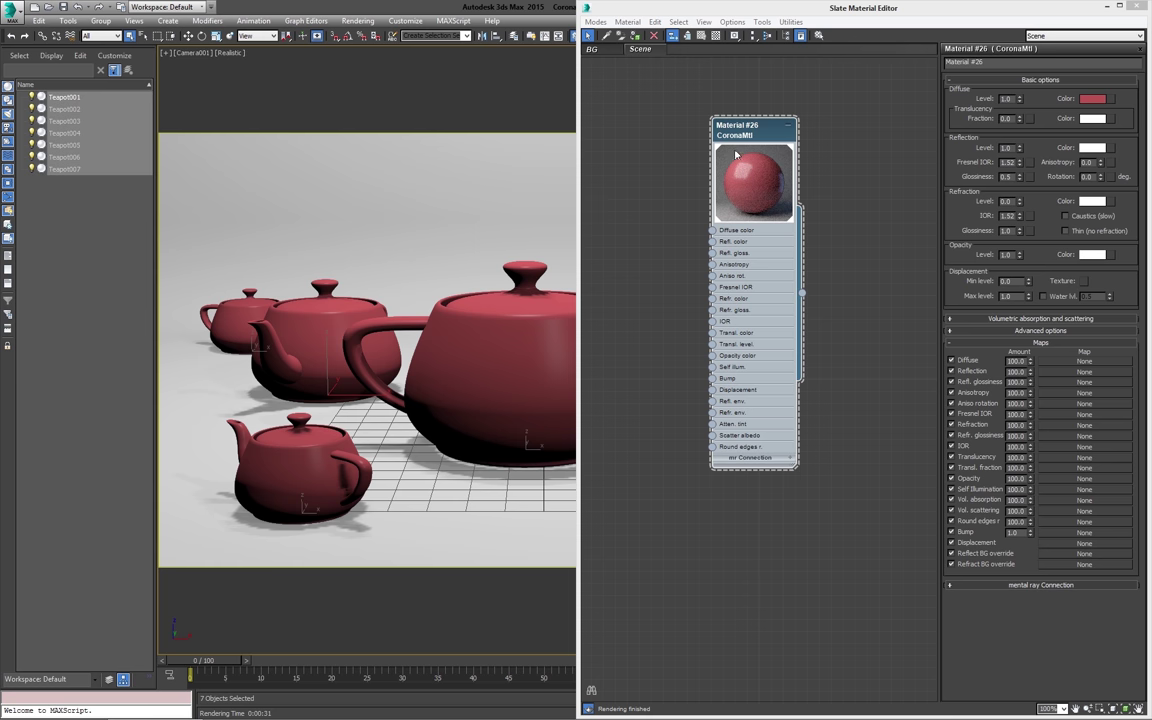
# Step: Set the CoronaMtl's reflection glossiness and refraction level both to 1.0 and test render the camera view
pyautogui.moveTo(749, 133); pyautogui.dragTo(798, 133)
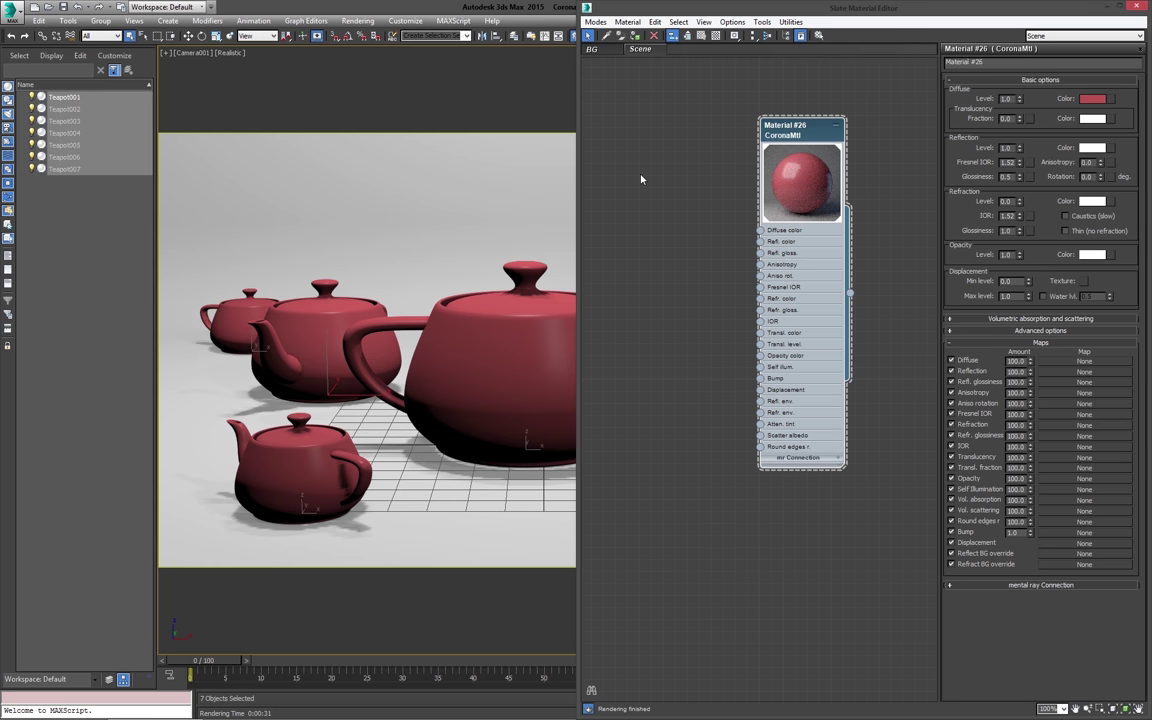
pyautogui.moveTo(746, 170); pyautogui.dragTo(711, 156, button='middle')
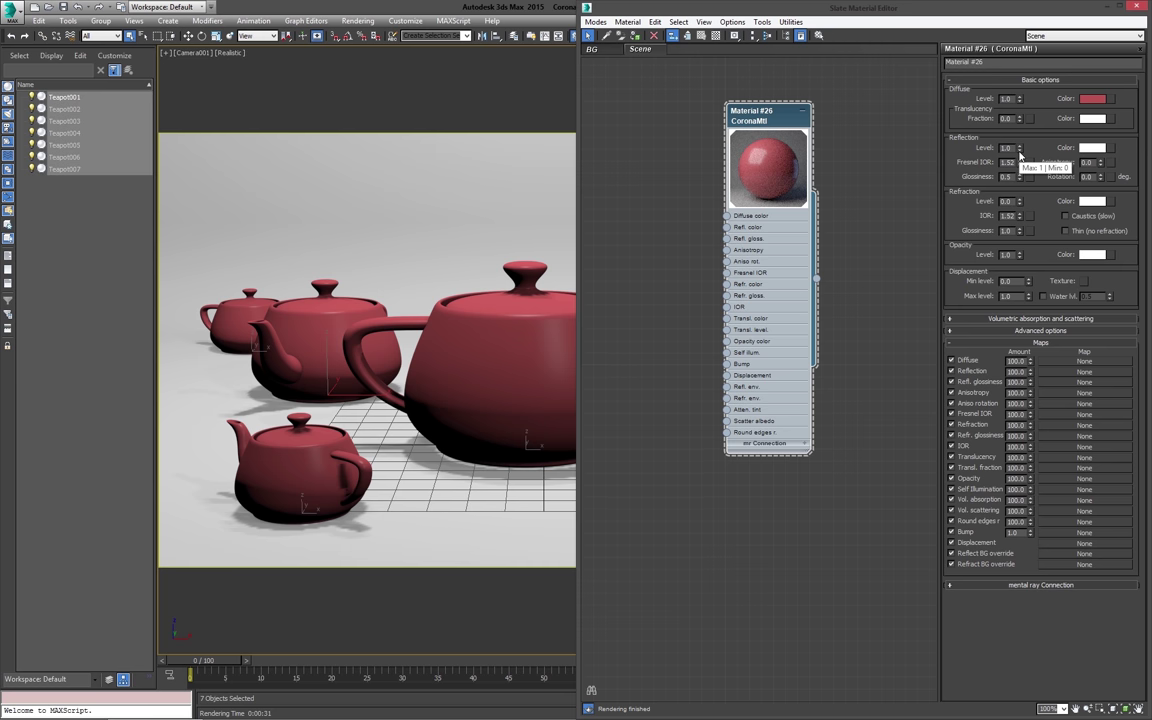
pyautogui.moveTo(1020, 178); pyautogui.dragTo(1022, 76)
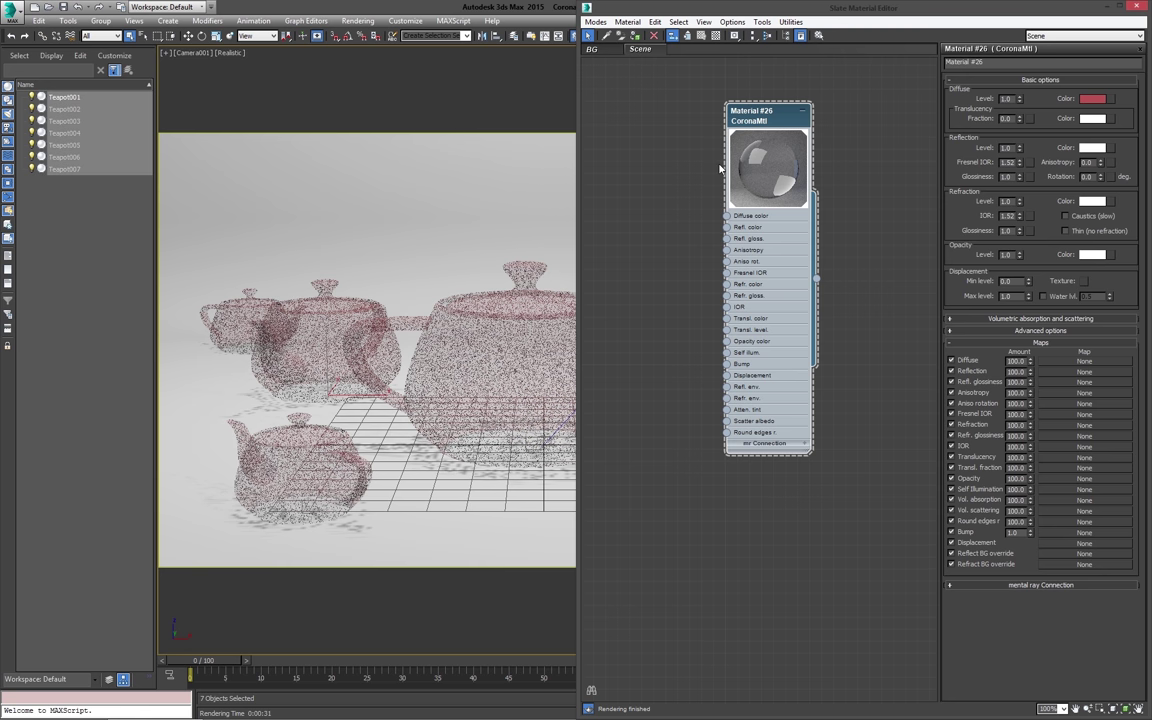
pyautogui.hotkey('shift', 'q')
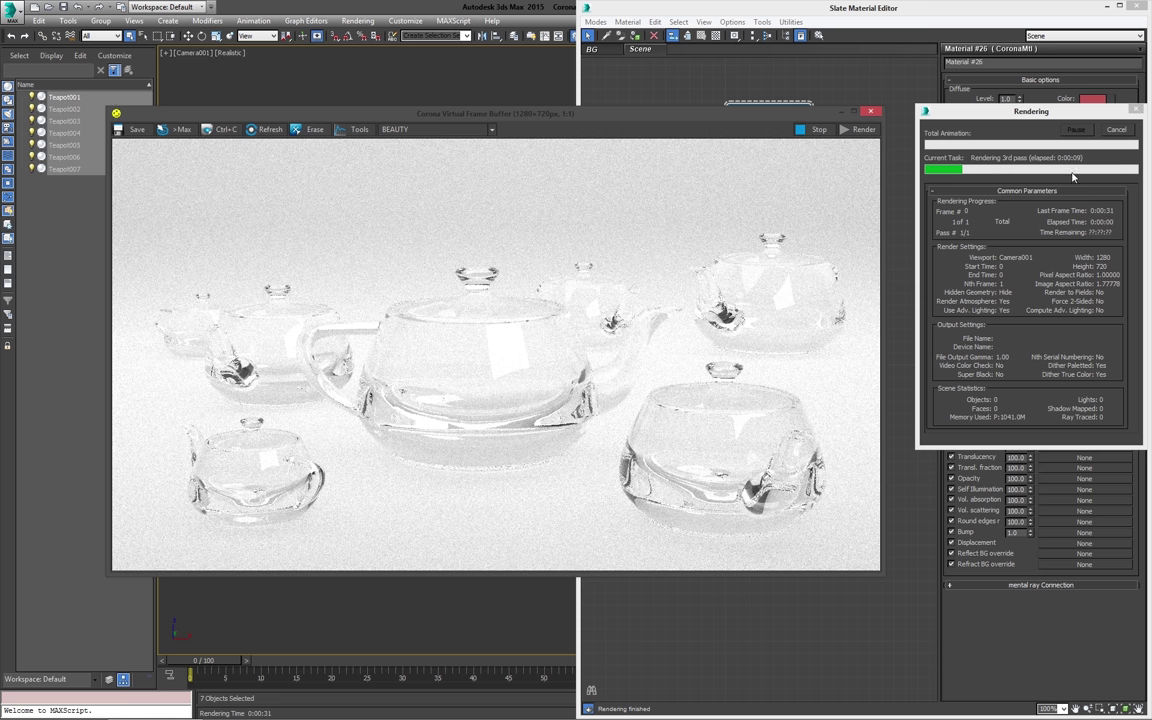
pyautogui.click(871, 114)
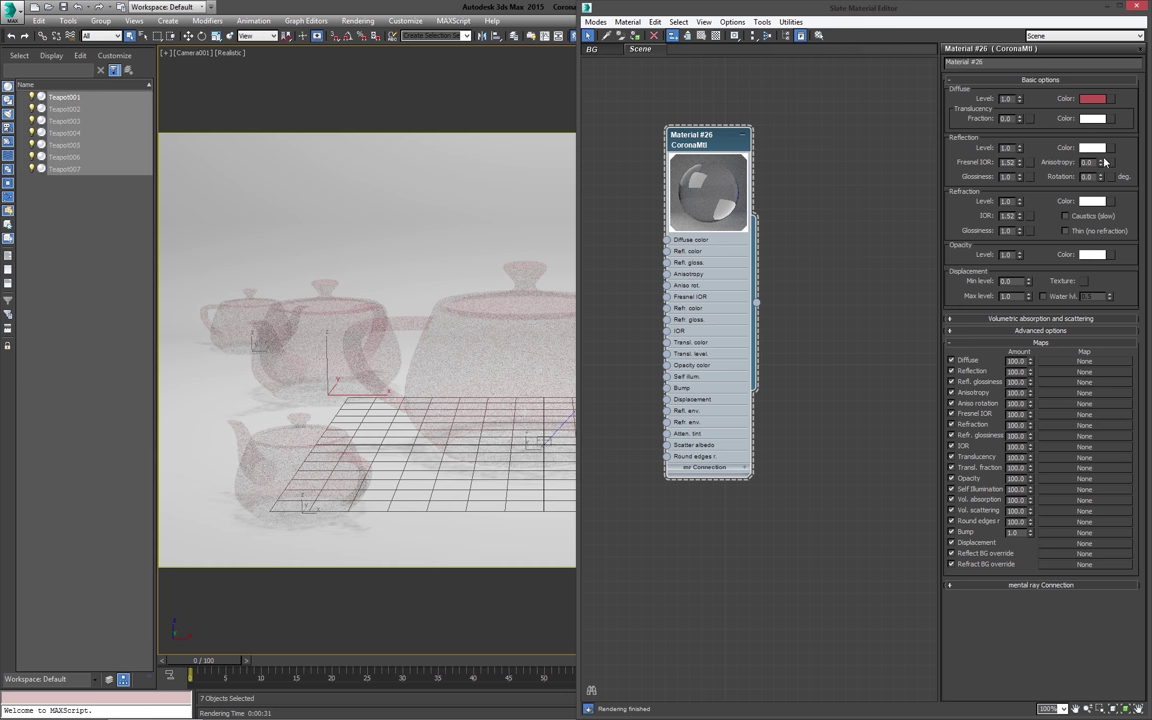
pyautogui.click(1092, 202)
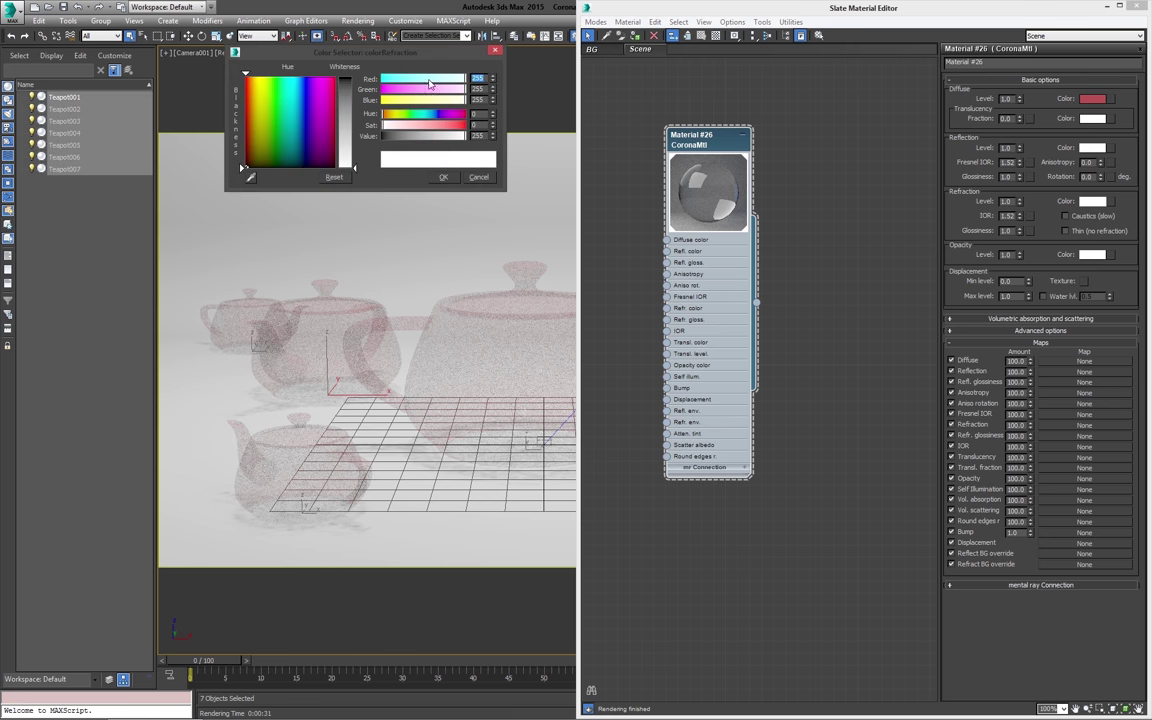
pyautogui.moveTo(388, 78); pyautogui.dragTo(431, 80)
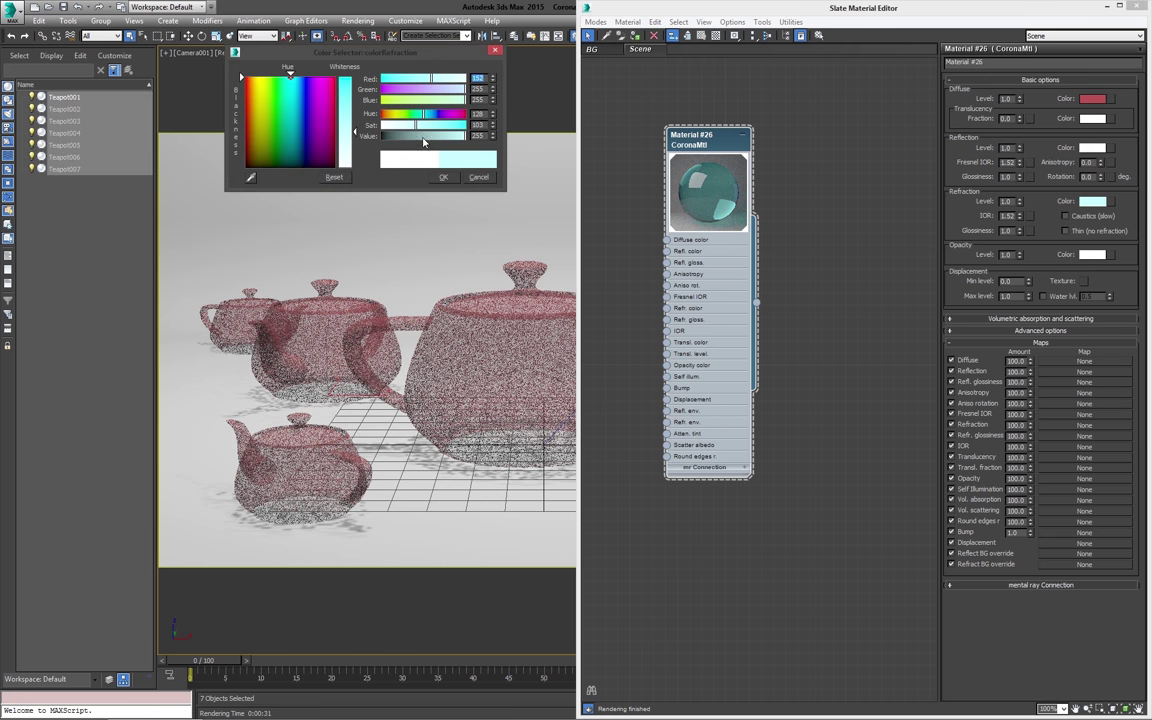
pyautogui.click(477, 177)
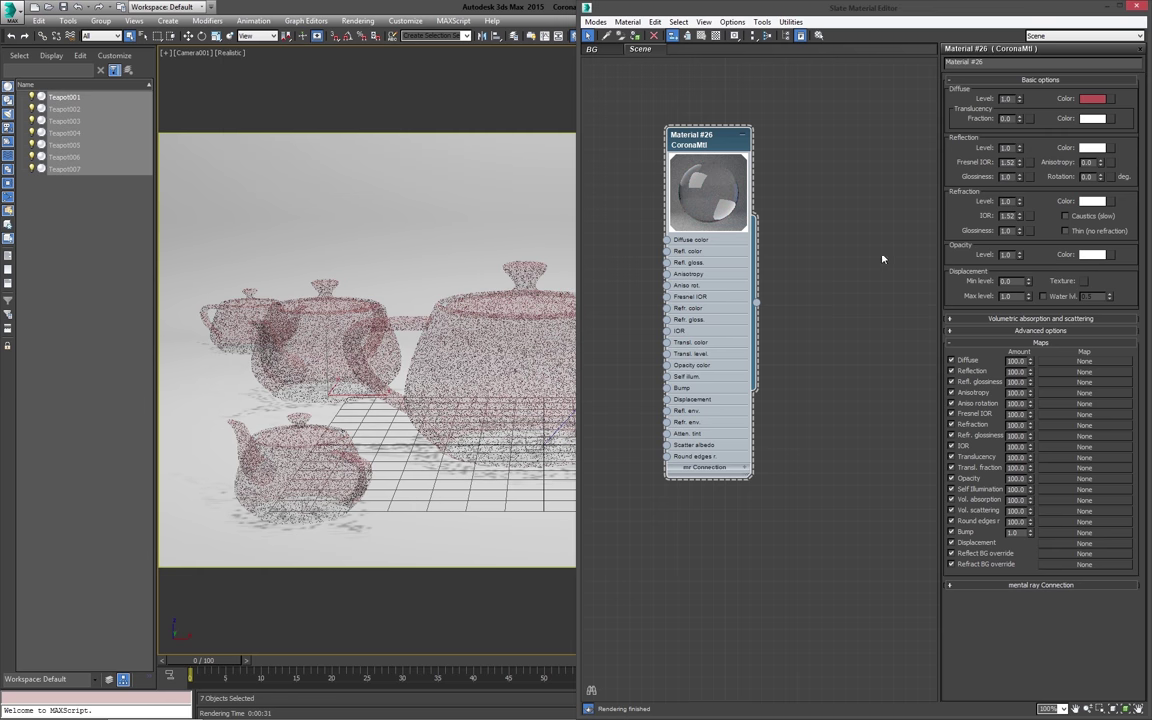
# Step: Set the CoronaMtl's volumetric absorption distance to 10 and its absorption color to a red with RGB 128, 32, 32
pyautogui.click(1027, 319)
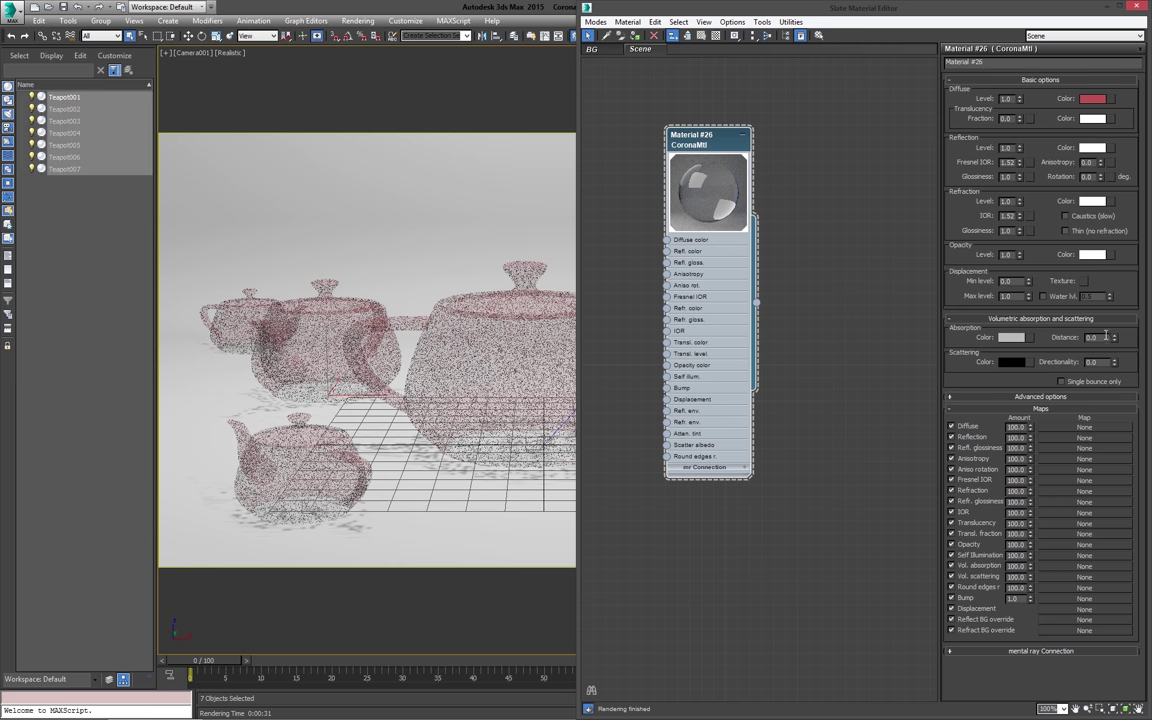
pyautogui.moveTo(1105, 336); pyautogui.dragTo(1042, 342)
pyautogui.write('10')
pyautogui.press('Return')
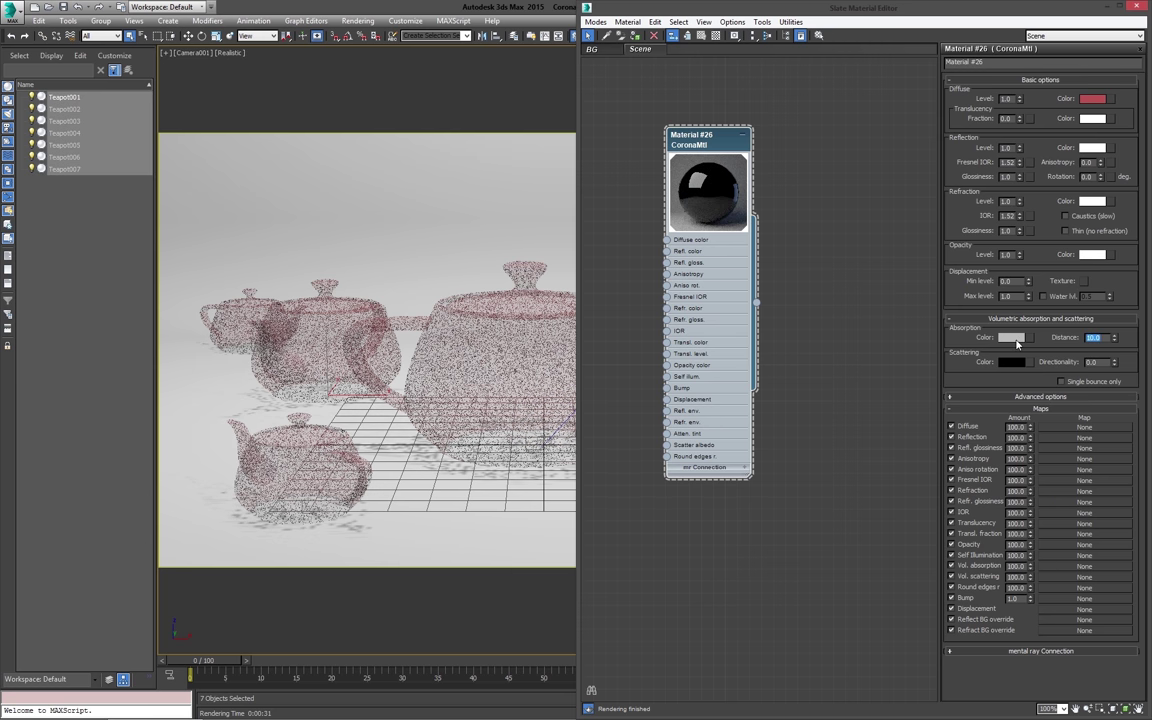
pyautogui.click(1013, 338)
pyautogui.moveTo(410, 125); pyautogui.dragTo(444, 125)
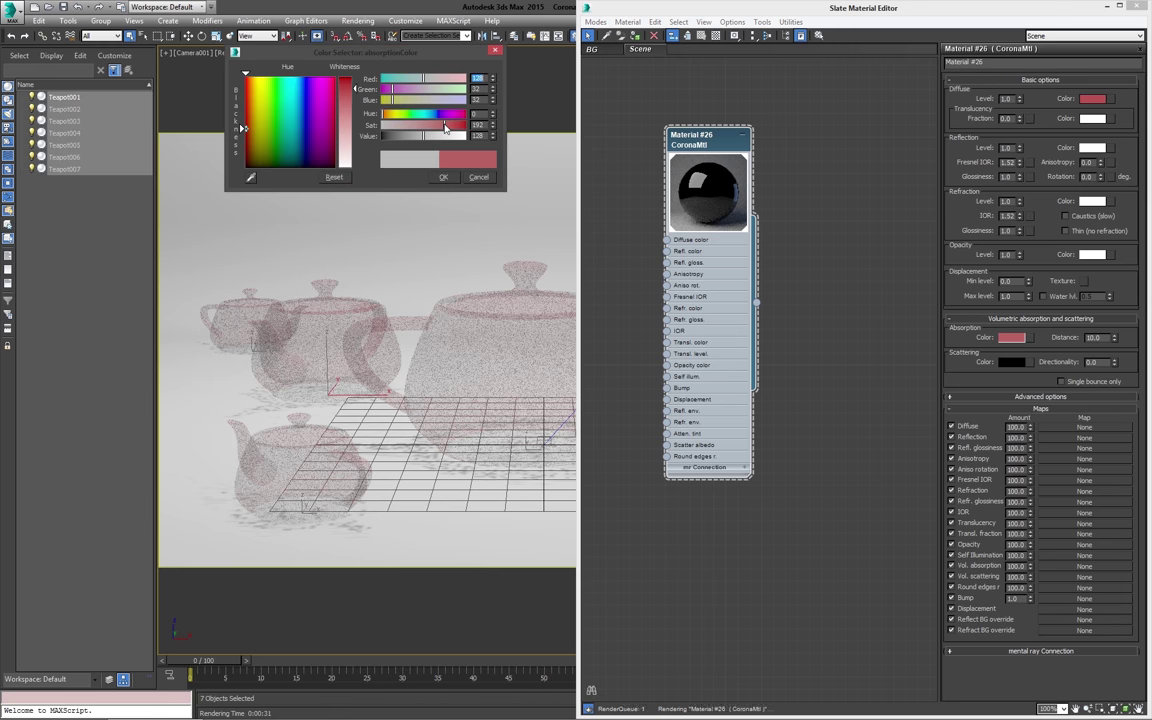
pyautogui.click(443, 177)
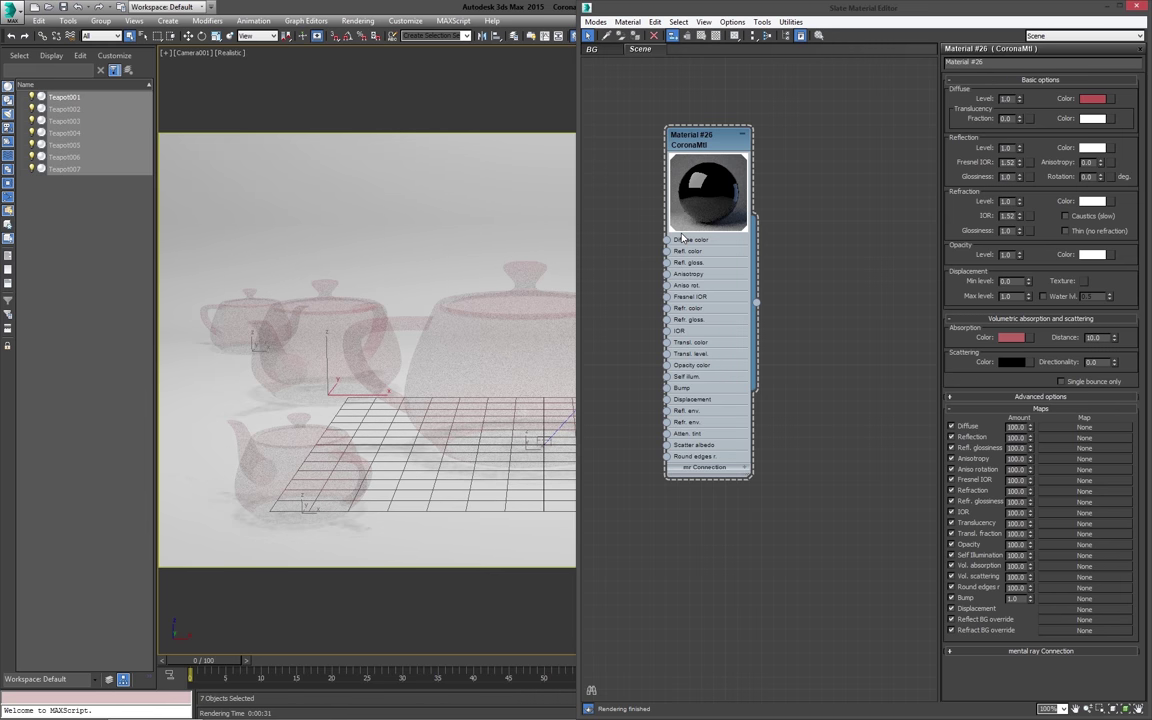
# Step: Test render the camera view with the red absorption and reset the absorption distance to 0.0
pyautogui.hotkey('shift', 'q')
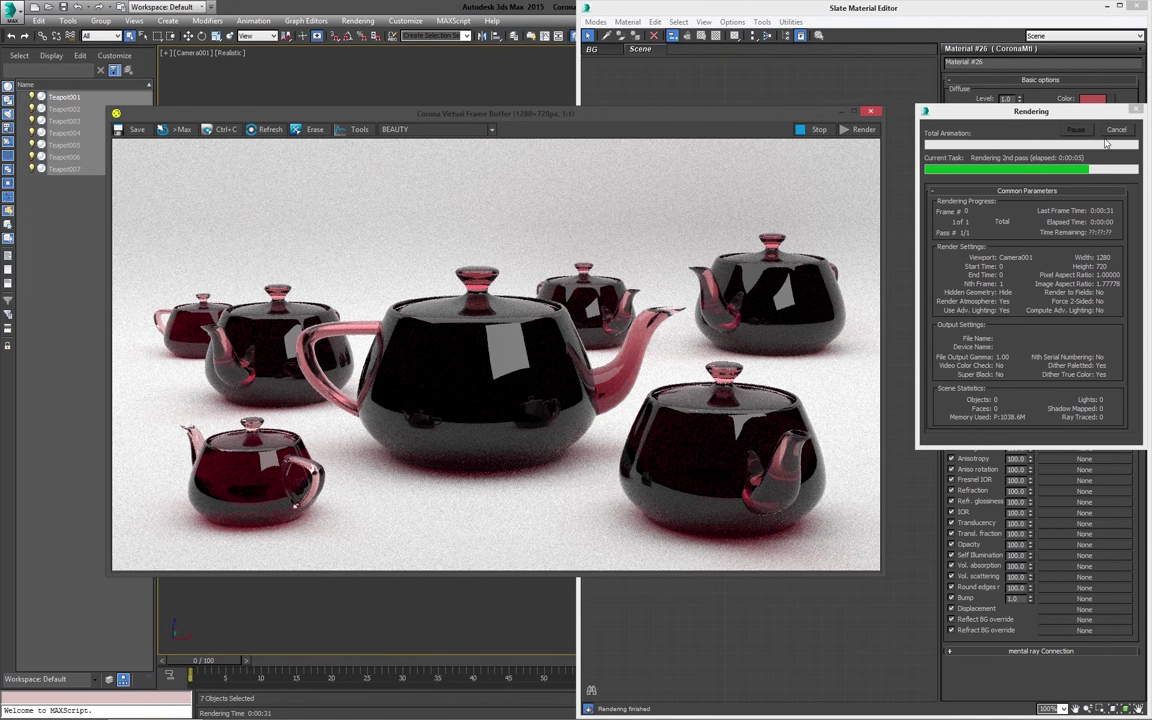
pyautogui.click(870, 112)
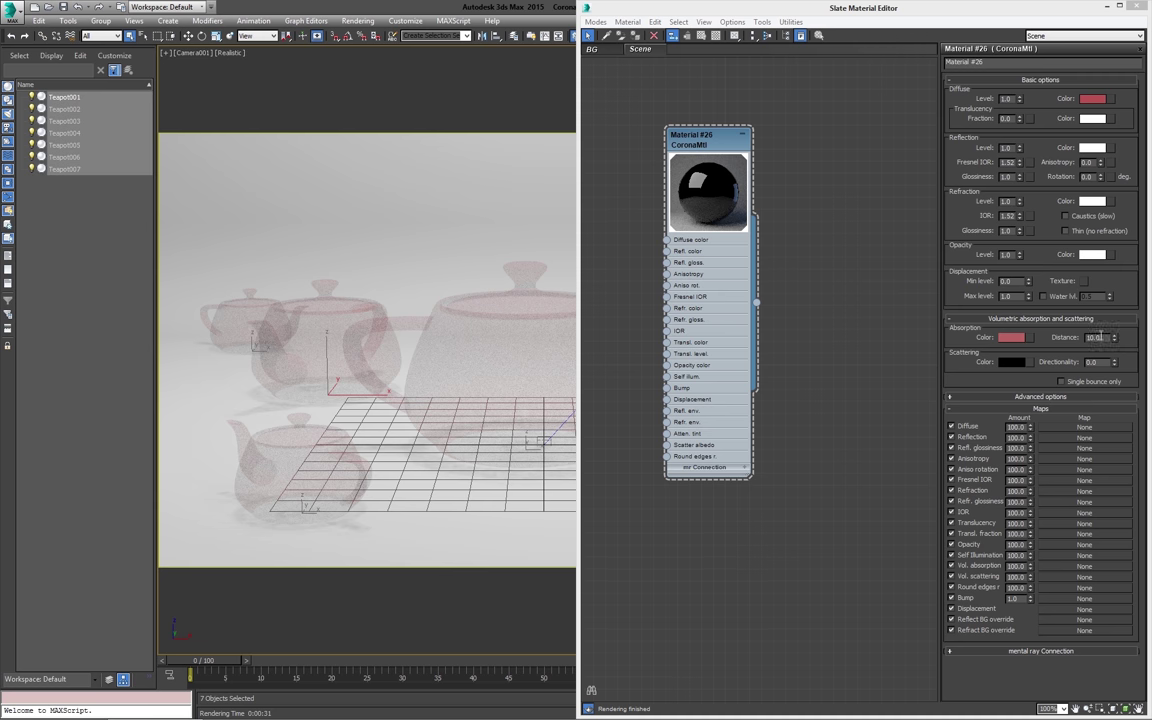
pyautogui.rightClick(1114, 338)
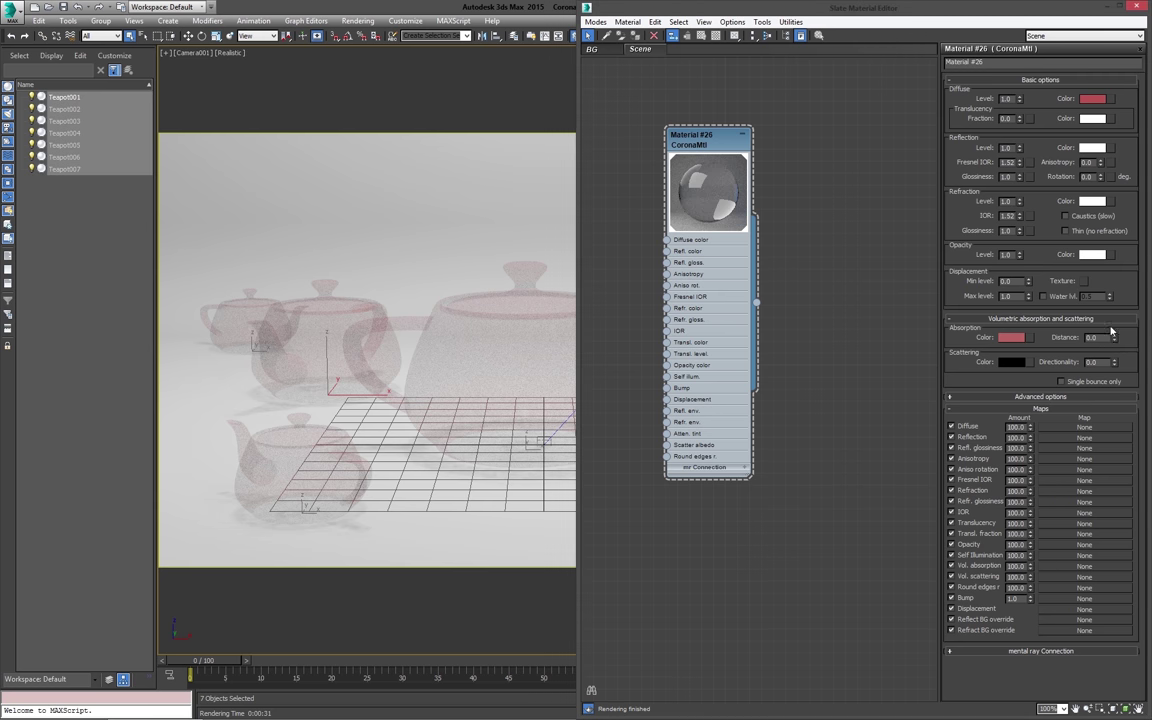
pyautogui.moveTo(1105, 337)
pyautogui.click(1092, 147)
pyautogui.moveTo(428, 91); pyautogui.dragTo(421, 90)
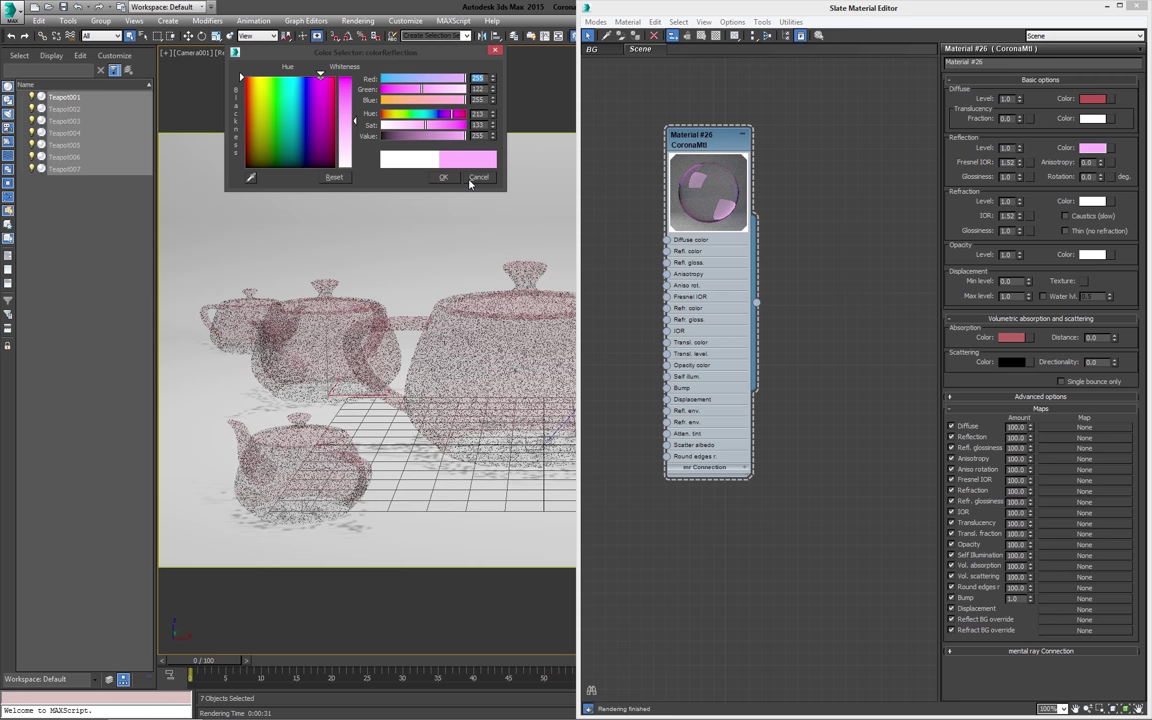
pyautogui.click(478, 177)
# Step: Set the CoronaMtl's refraction color to a pink with RGB 255, 110, 255 and test render the camera view
pyautogui.click(1092, 201)
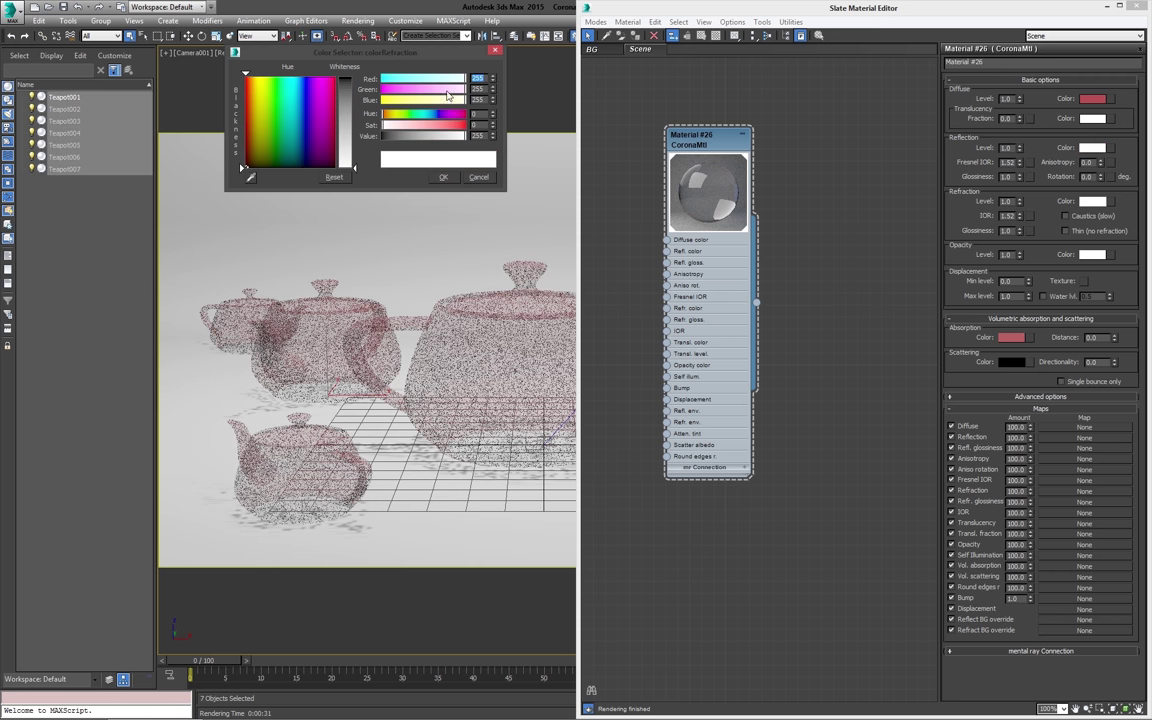
pyautogui.moveTo(380, 89); pyautogui.dragTo(418, 89)
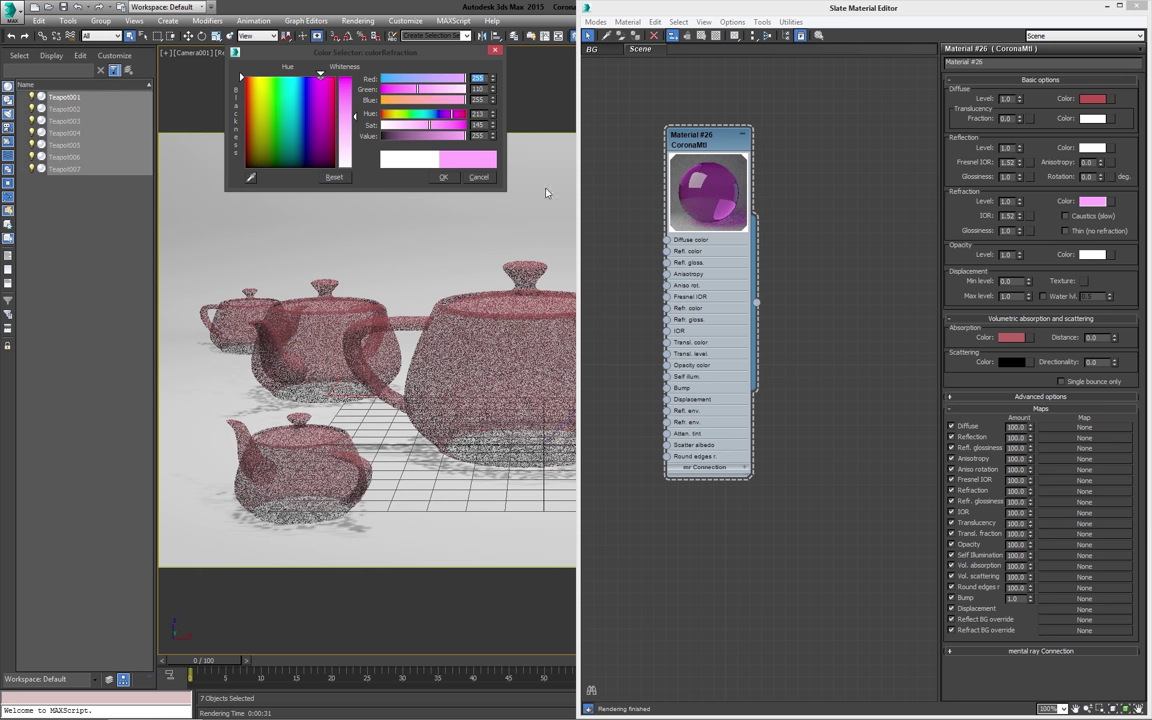
pyautogui.click(445, 177)
pyautogui.hotkey('shift', 'q')
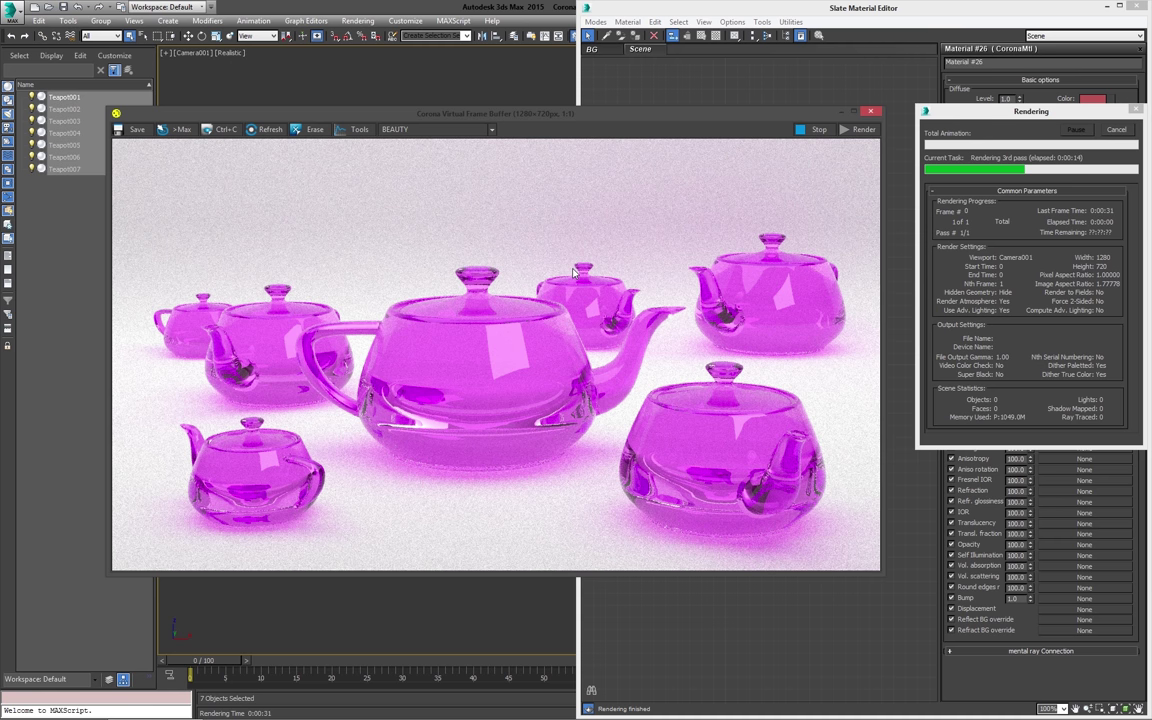
pyautogui.click(1112, 131)
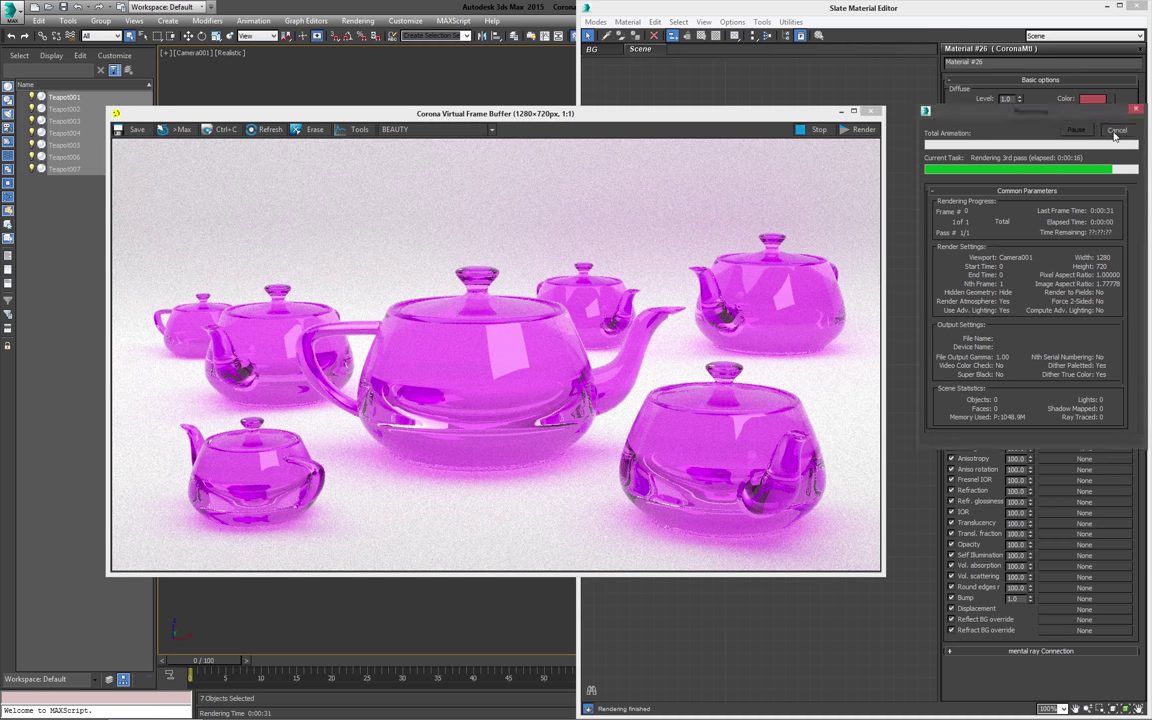
pyautogui.click(870, 112)
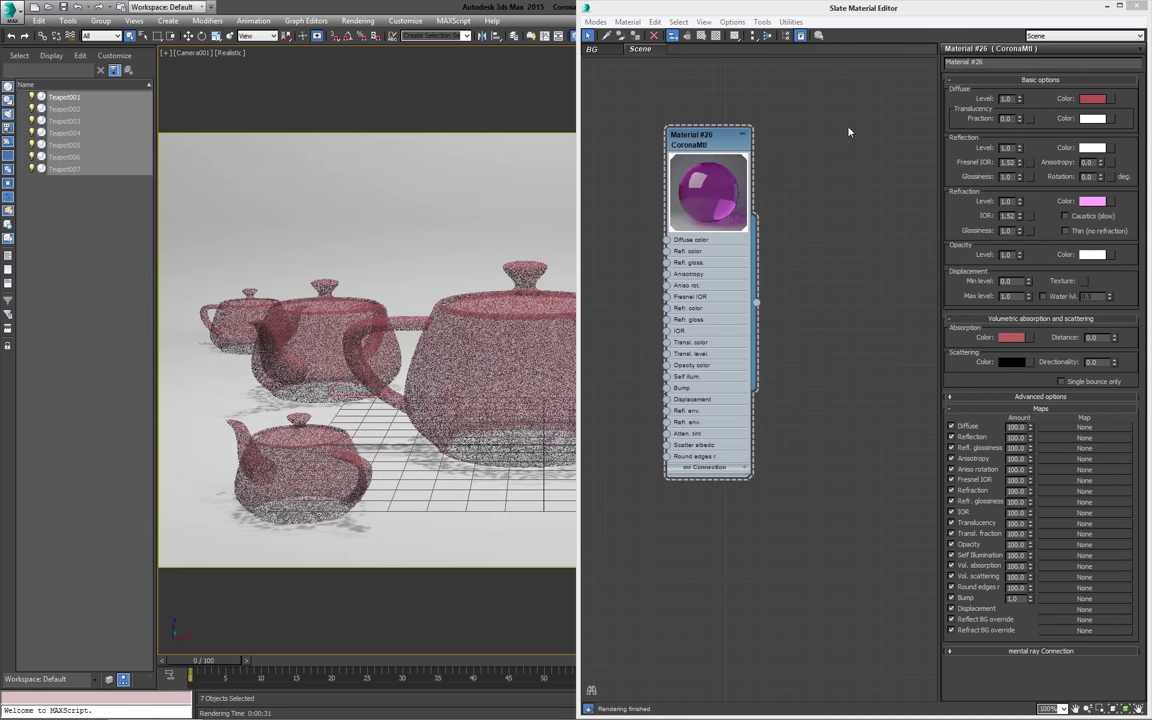
# Step: Set the CoronaMtl's refraction color back to pure white
pyautogui.click(1092, 205)
pyautogui.moveTo(435, 89); pyautogui.dragTo(467, 90)
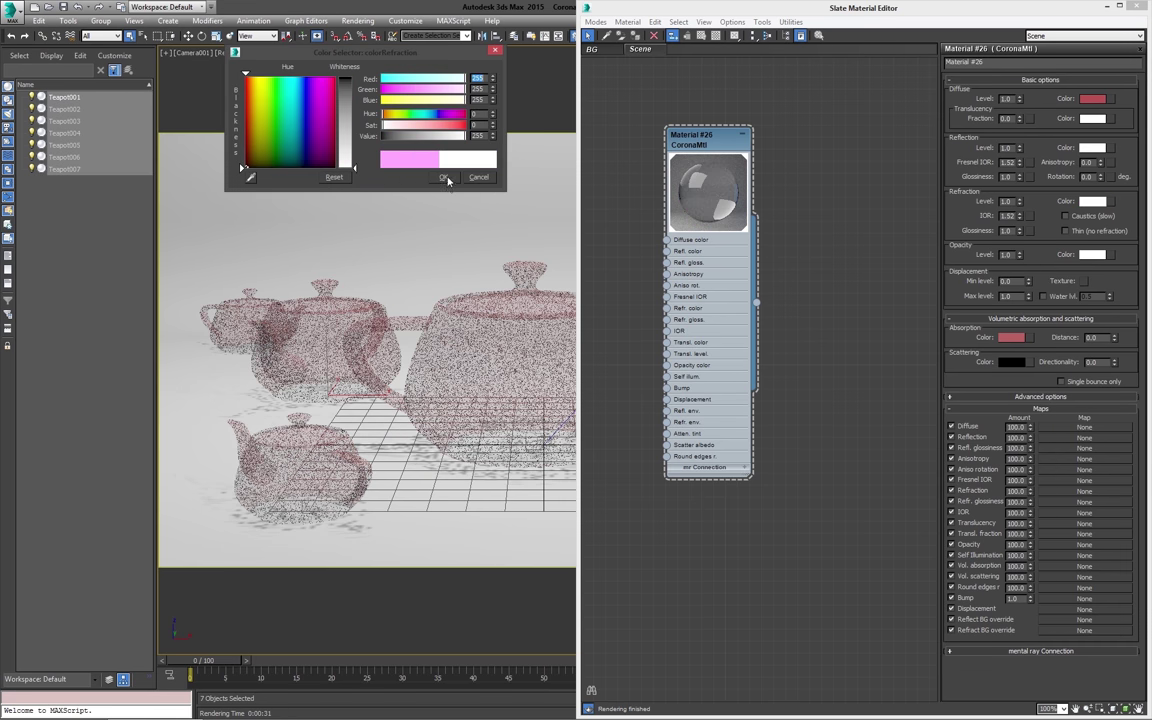
pyautogui.click(445, 178)
# Step: Set the CoronaMtl's absorption color to a purple with RGB 128, 32, 144 and the absorption distance to 100
pyautogui.click(1011, 337)
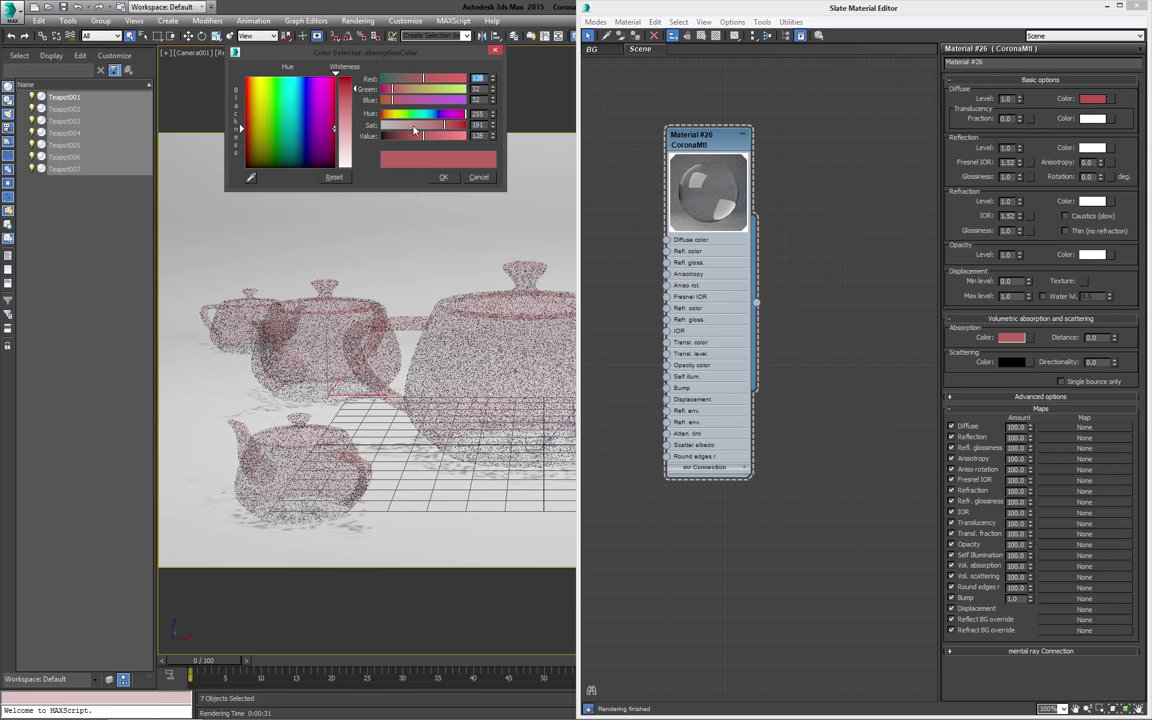
pyautogui.click(318, 122)
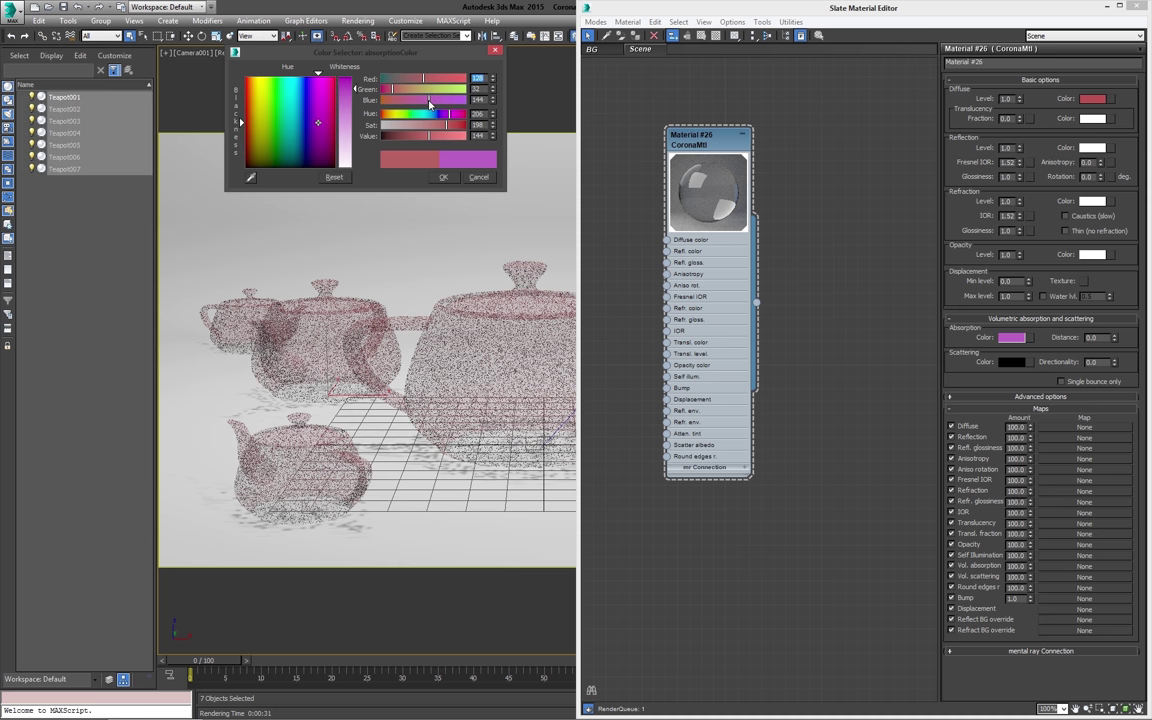
pyautogui.click(445, 178)
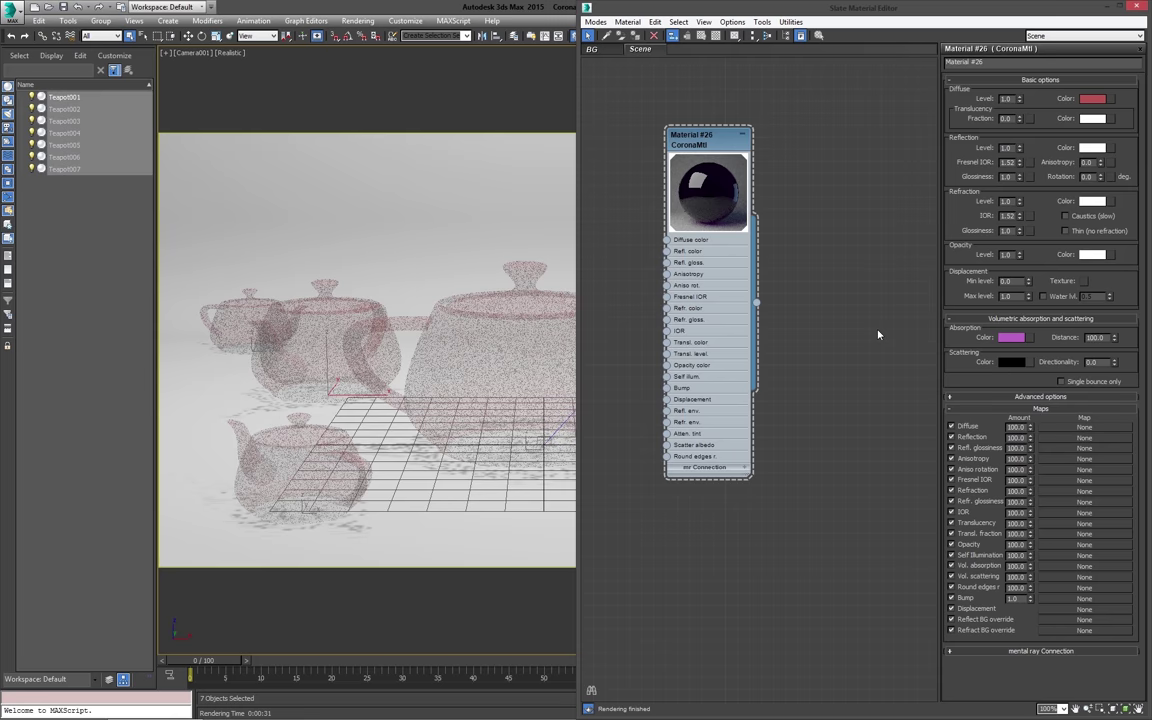
# Step: Test render the camera view with the purple absorption, stop the render and close the frame buffer
pyautogui.hotkey('shift', 'q')
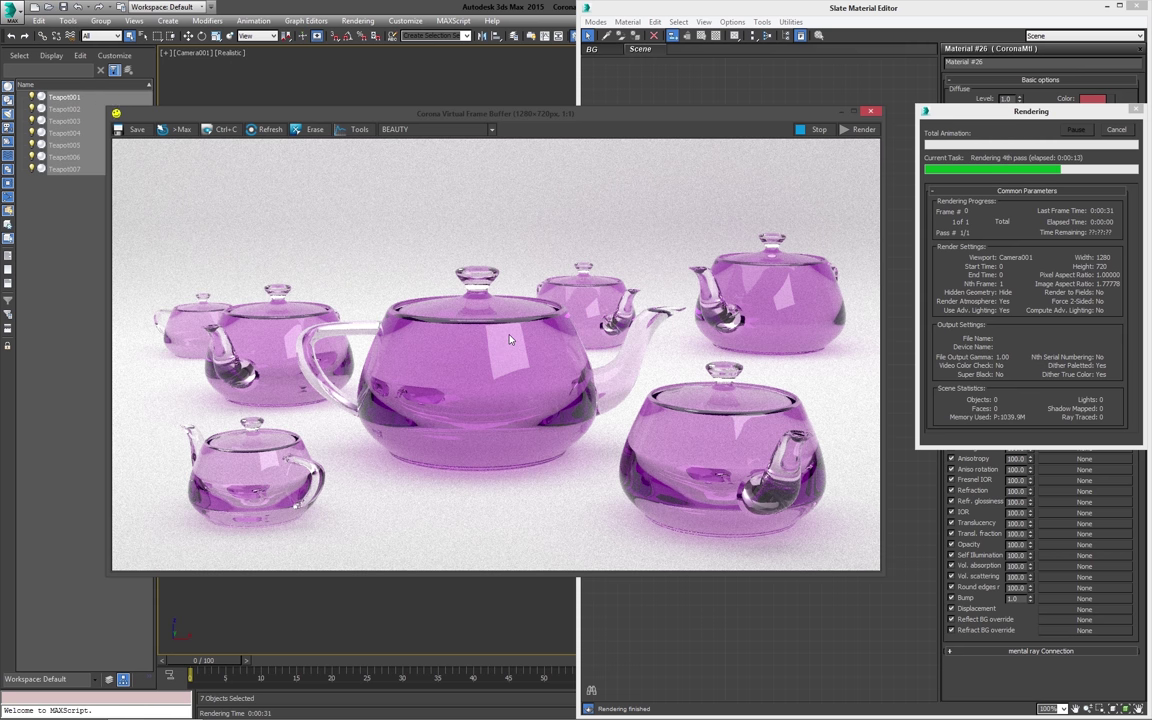
pyautogui.click(1124, 132)
pyautogui.click(869, 112)
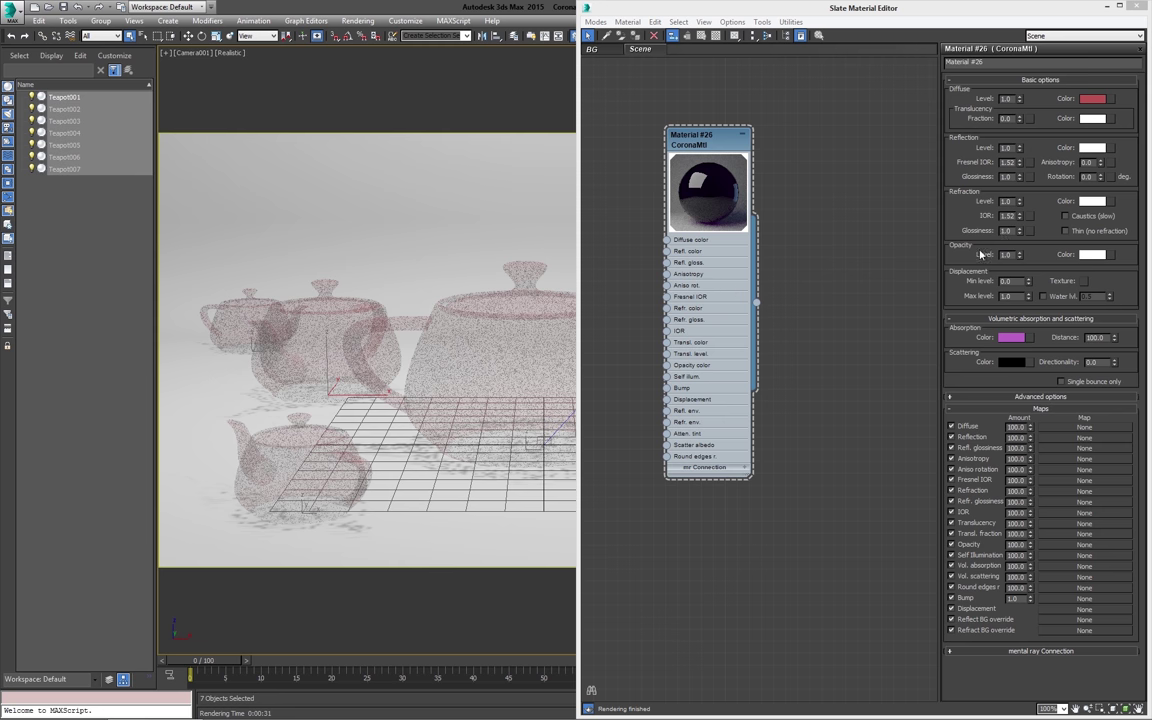
# Step: Set the CoronaMtl's refraction glossiness to 0.5 and render the camera view
pyautogui.moveTo(1013, 231); pyautogui.dragTo(970, 235)
pyautogui.write('0.5')
pyautogui.press('Return')
pyautogui.click(824, 216)
pyautogui.hotkey('shift', 'q')
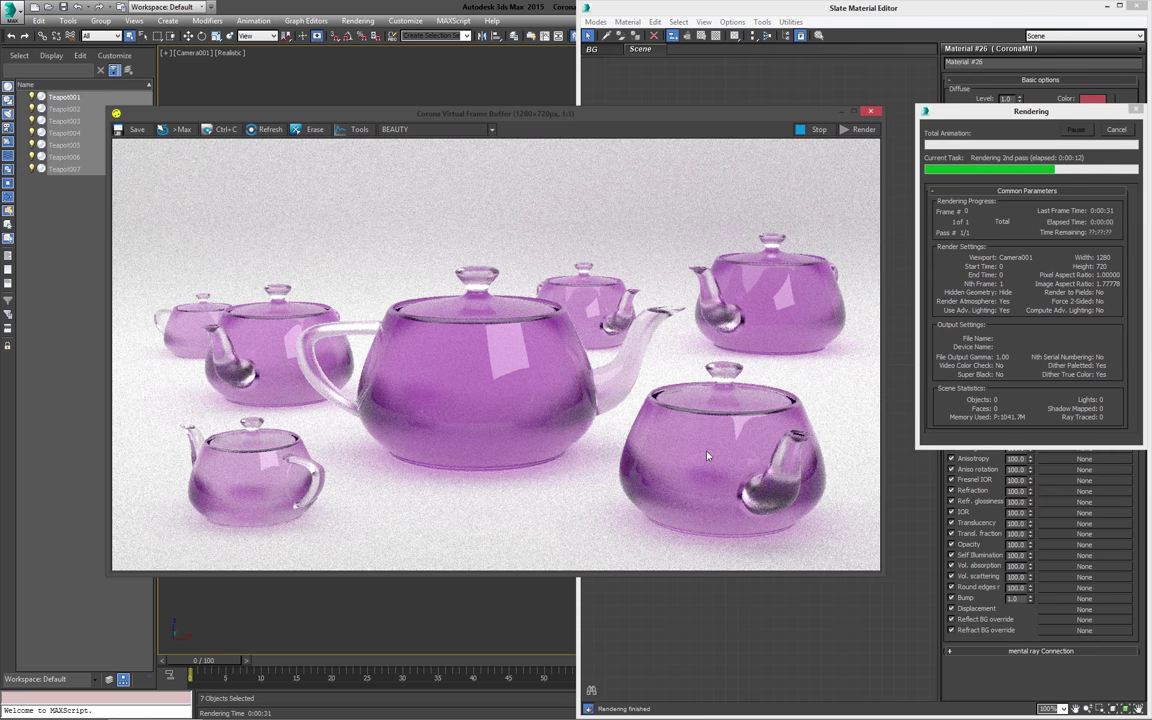
# Step: Stop the render, close the frame buffer and set the CoronaMtl's absorption distance to 0
pyautogui.click(1112, 130)
pyautogui.click(869, 111)
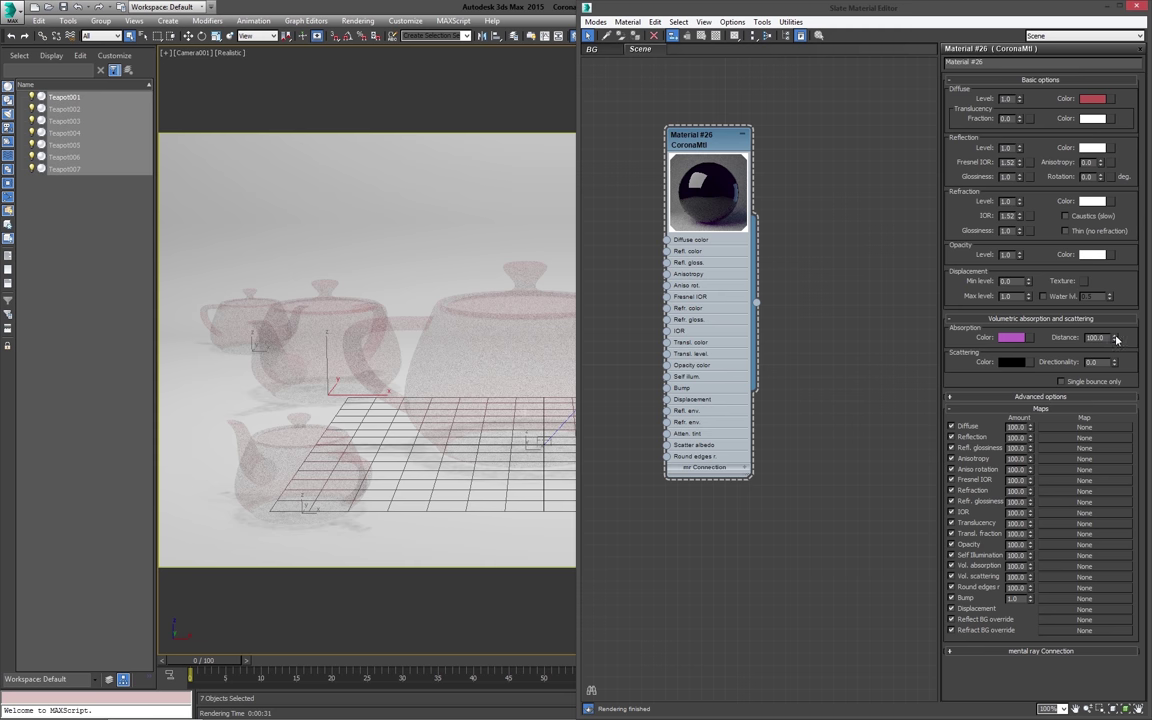
pyautogui.moveTo(1108, 339); pyautogui.dragTo(1017, 330)
pyautogui.write('0')
pyautogui.press('Return')
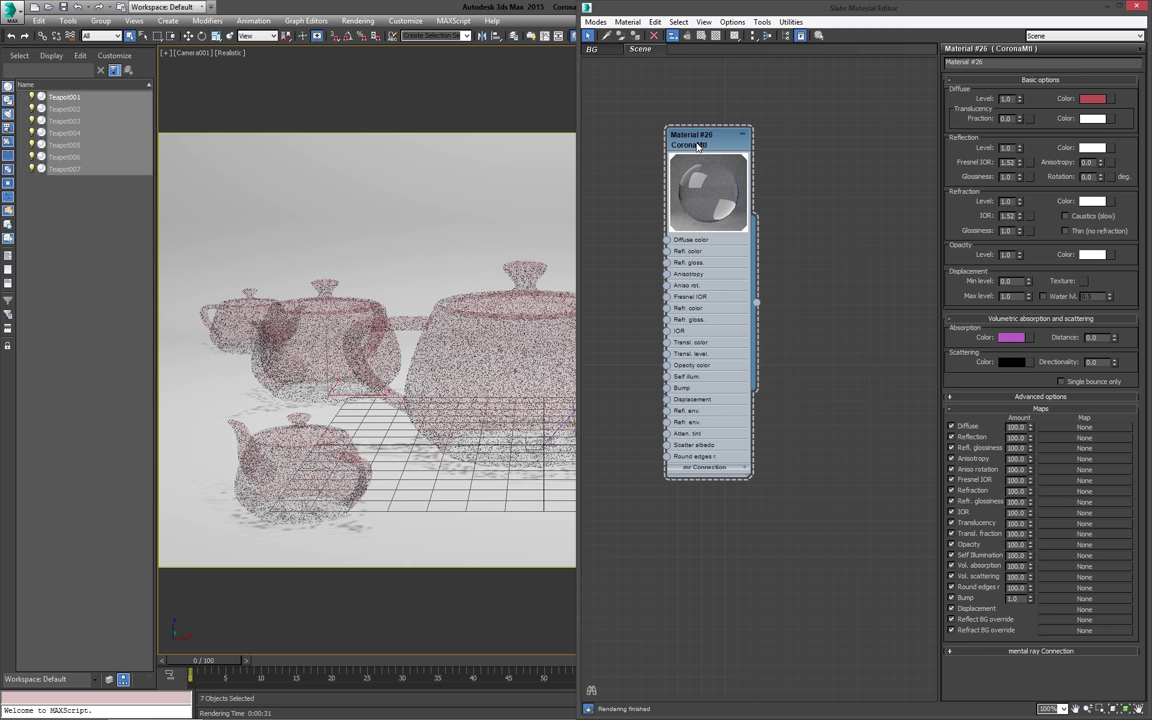
pyautogui.click(694, 141)
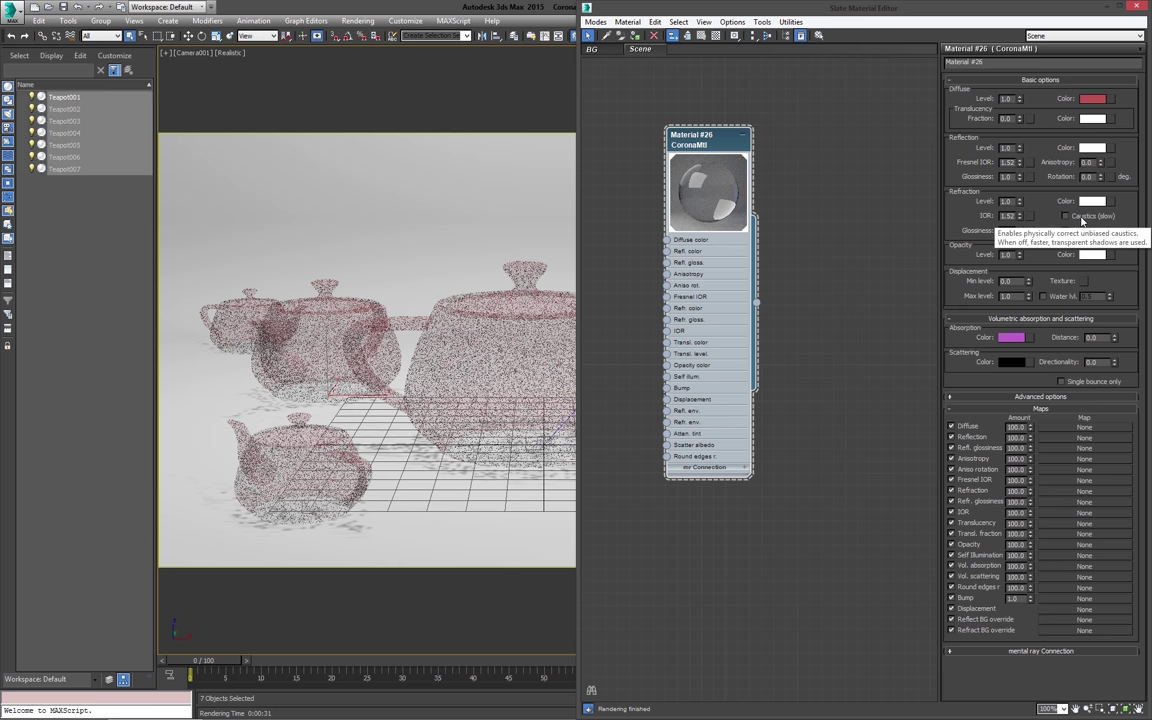
# Step: Enable slow caustics for the CoronaMtl's refraction and render the camera view
pyautogui.click(1091, 222)
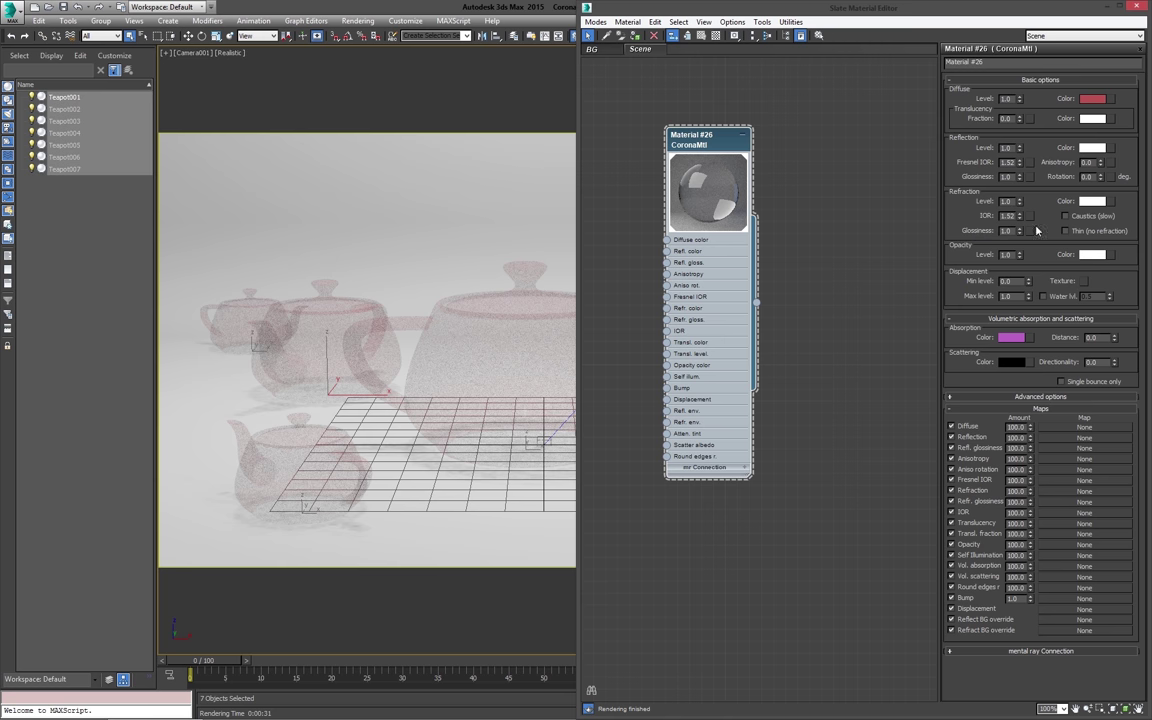
pyautogui.click(1080, 219)
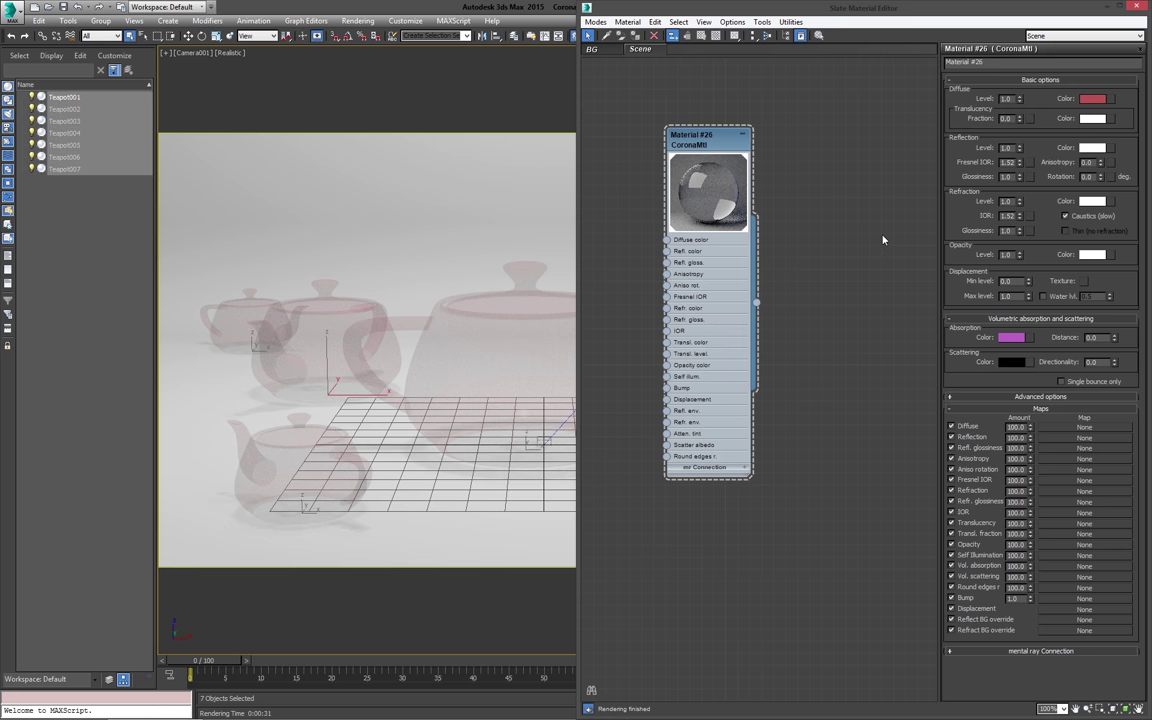
pyautogui.hotkey('shift', 'q')
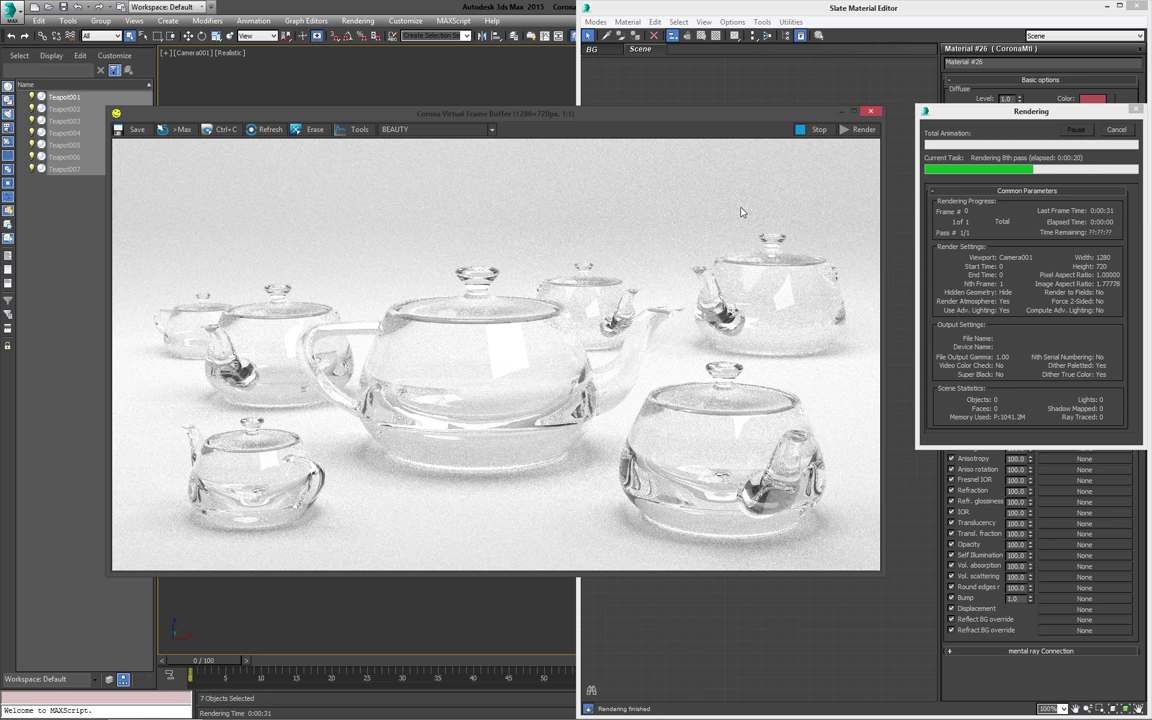
# Step: Stop the caustics render and copy it into a separate Max image window for comparison
pyautogui.click(821, 132)
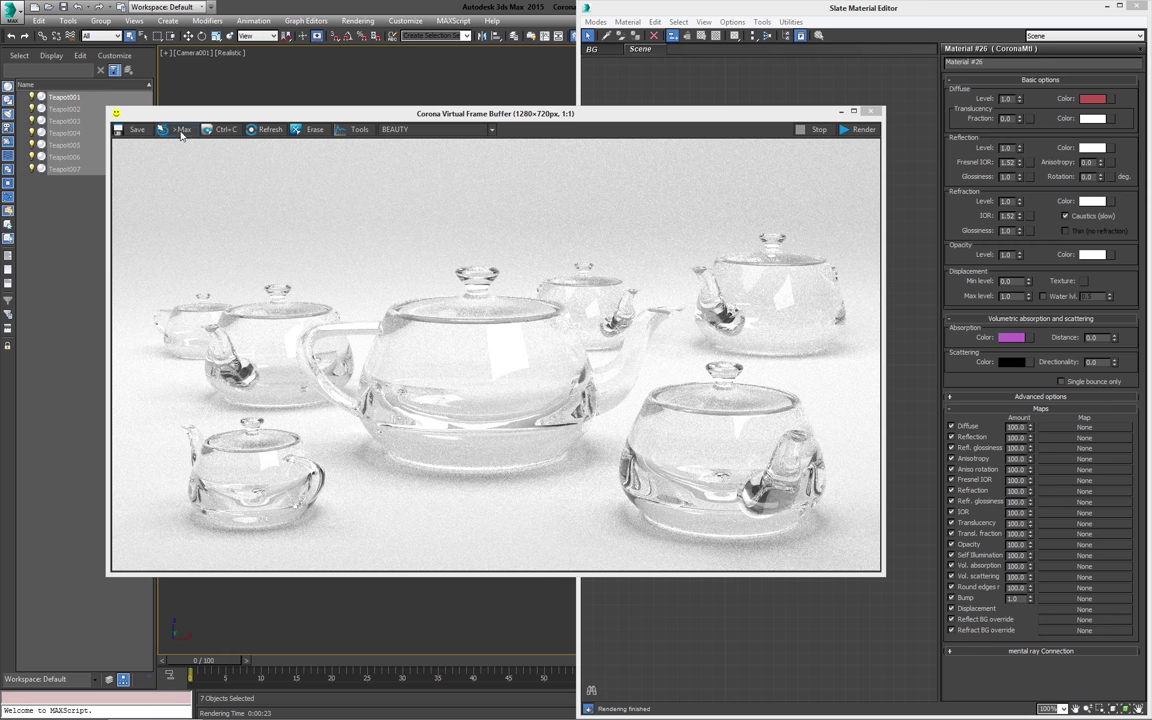
pyautogui.click(176, 129)
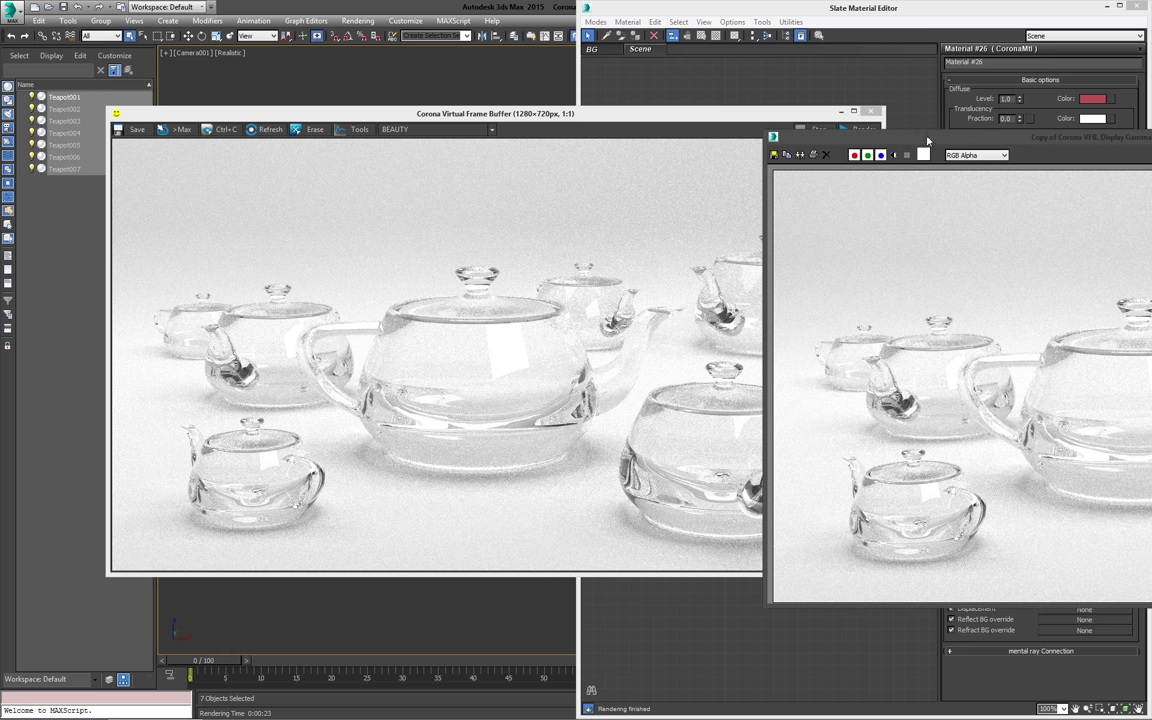
pyautogui.moveTo(933, 136); pyautogui.dragTo(540, 249)
# Step: Disable the CoronaMtl's refraction caustics and render the camera view again
pyautogui.click(826, 21)
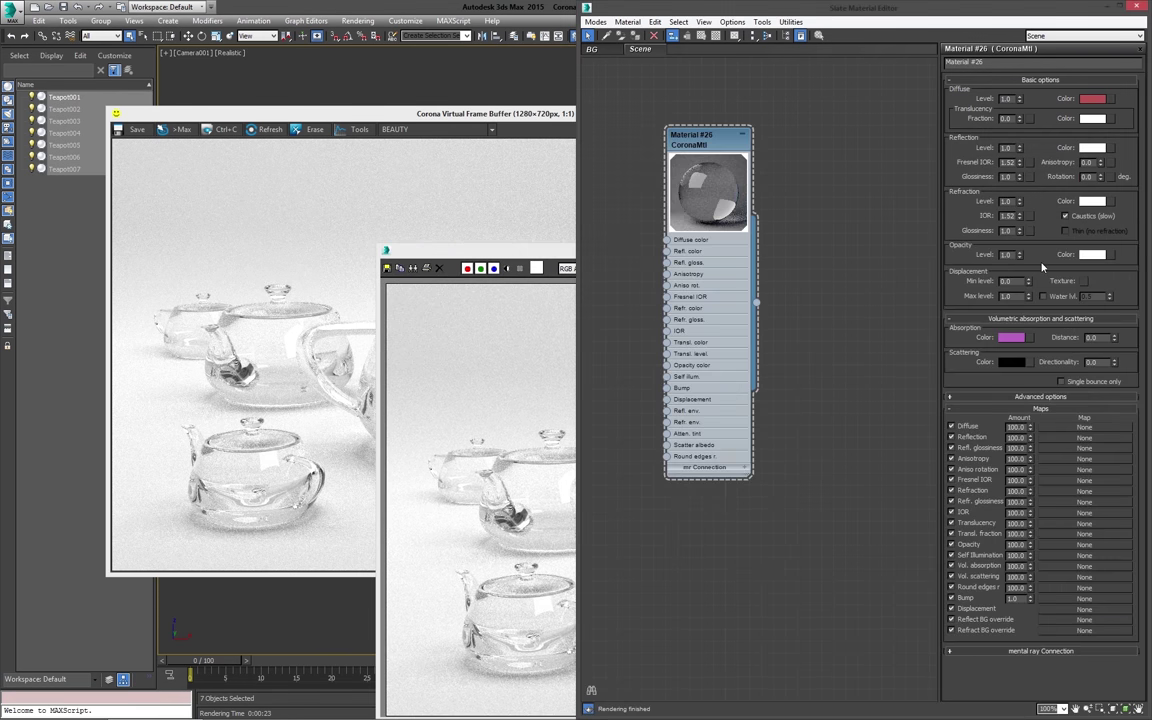
pyautogui.click(1067, 217)
pyautogui.hotkey('shift', 'q')
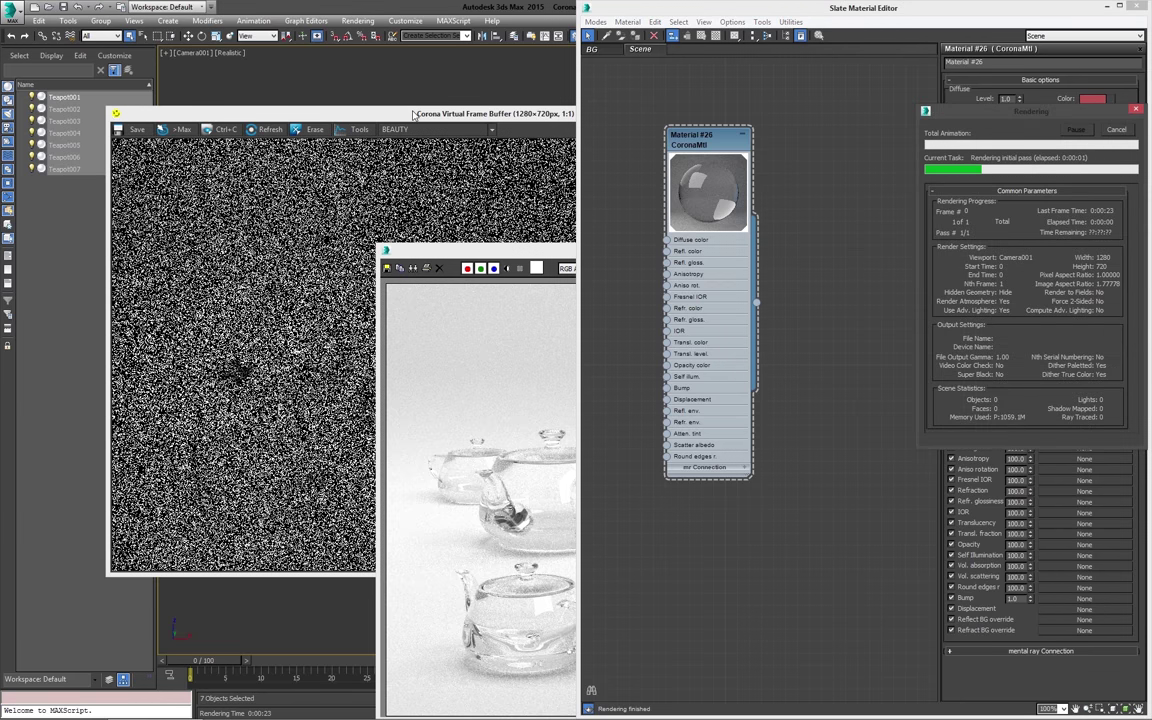
# Step: Arrange the frame buffer and the copied caustics image so both can be seen, and stop the render without caustics
pyautogui.click(489, 122)
pyautogui.moveTo(489, 122); pyautogui.dragTo(401, 56)
pyautogui.click(560, 575)
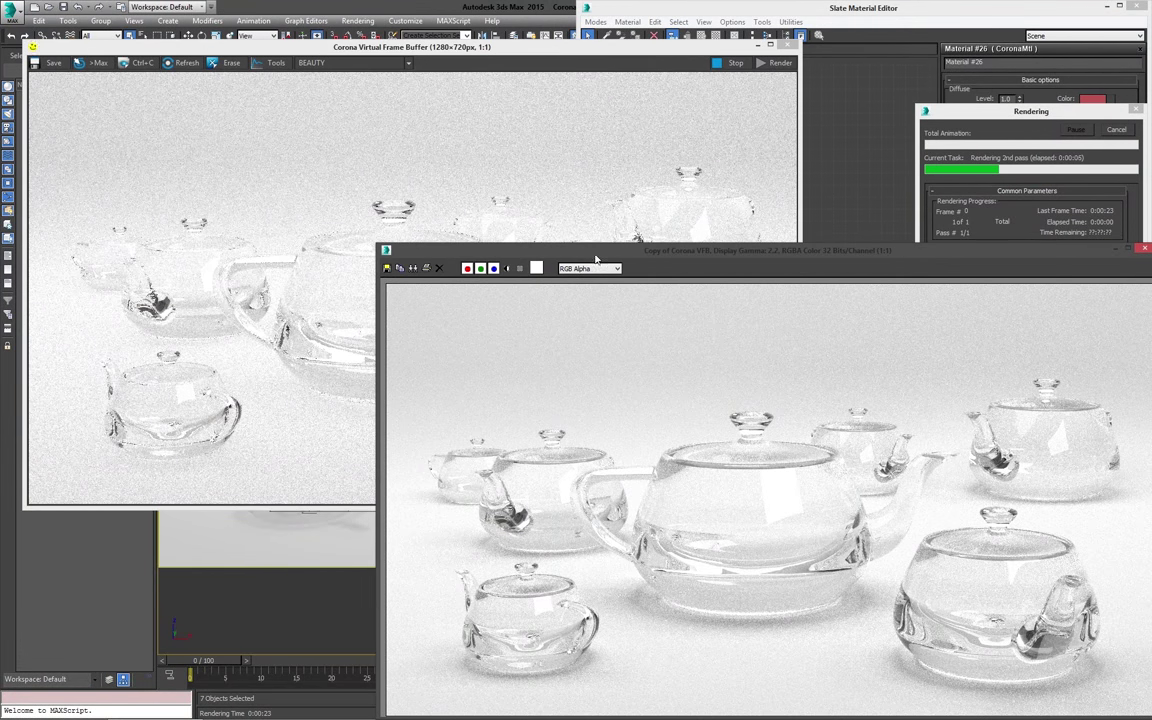
pyautogui.moveTo(591, 253); pyautogui.dragTo(593, 174)
pyautogui.click(223, 350)
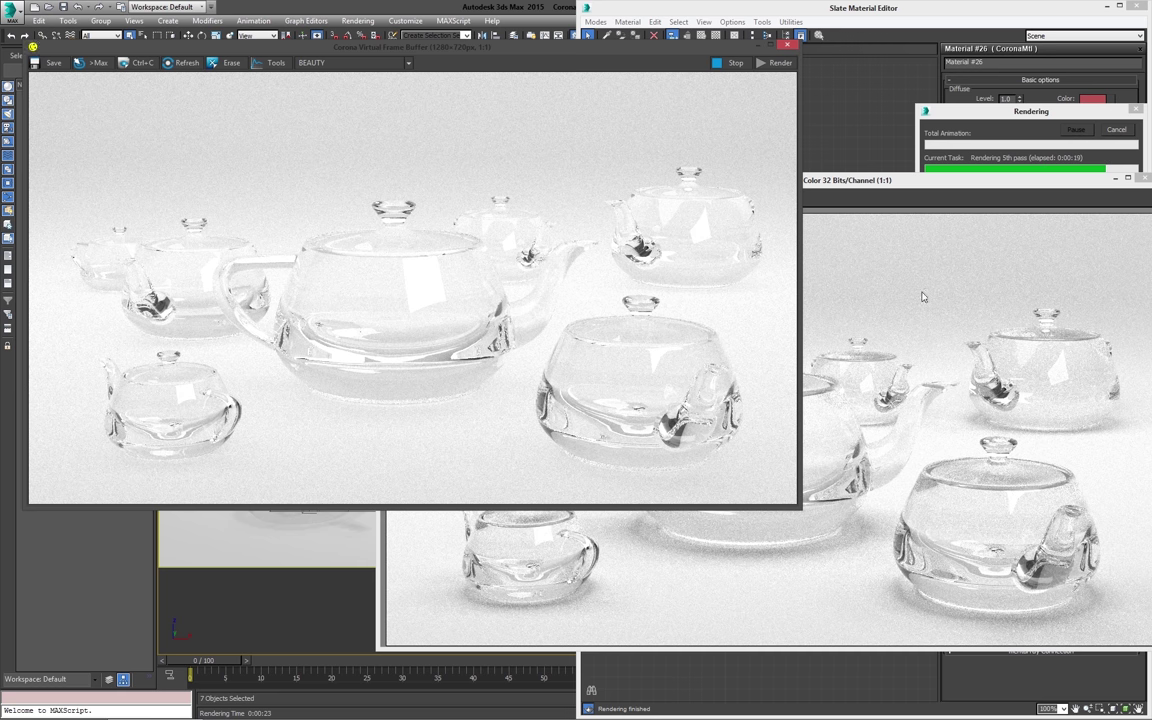
pyautogui.click(1117, 131)
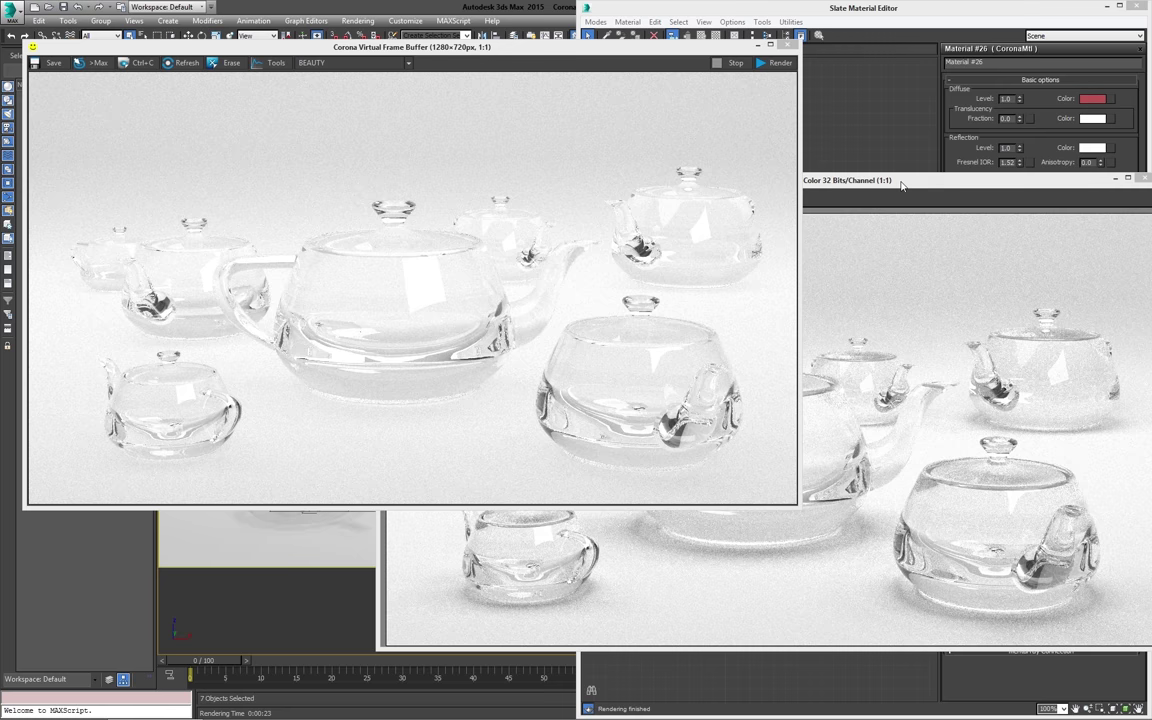
# Step: Compare the teapots' shadows in the renders with and without caustics, closing both render windows when done
pyautogui.moveTo(901, 185); pyautogui.dragTo(878, 237)
pyautogui.click(553, 118)
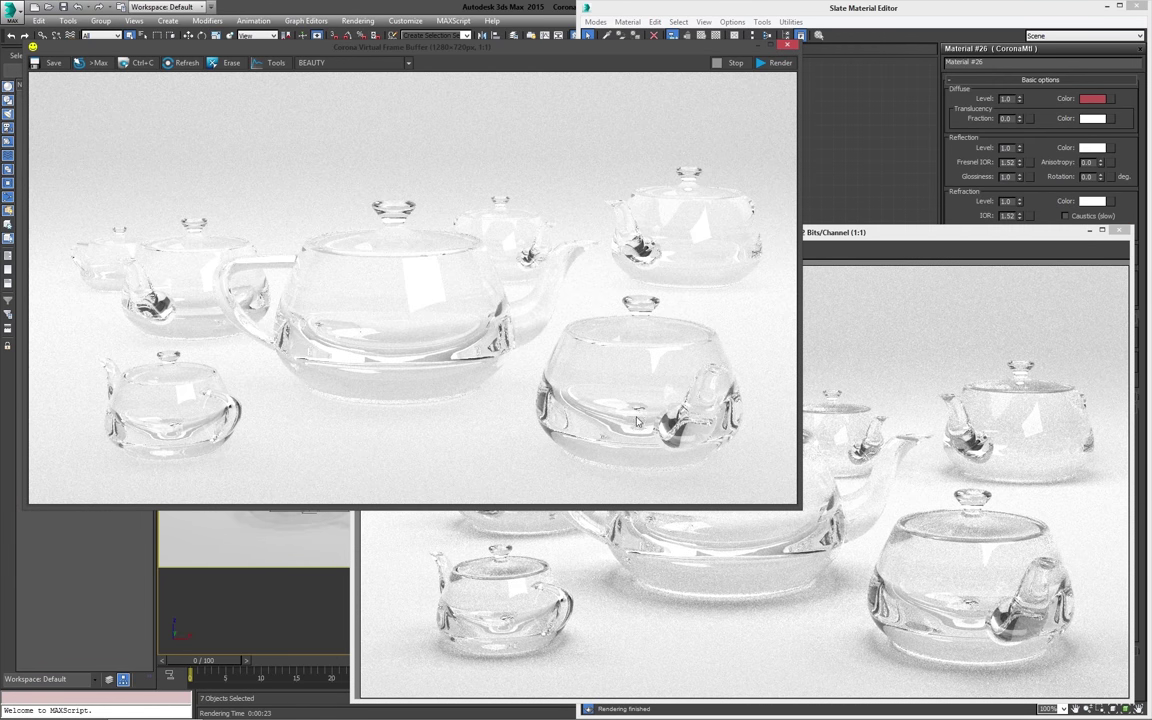
pyautogui.click(996, 453)
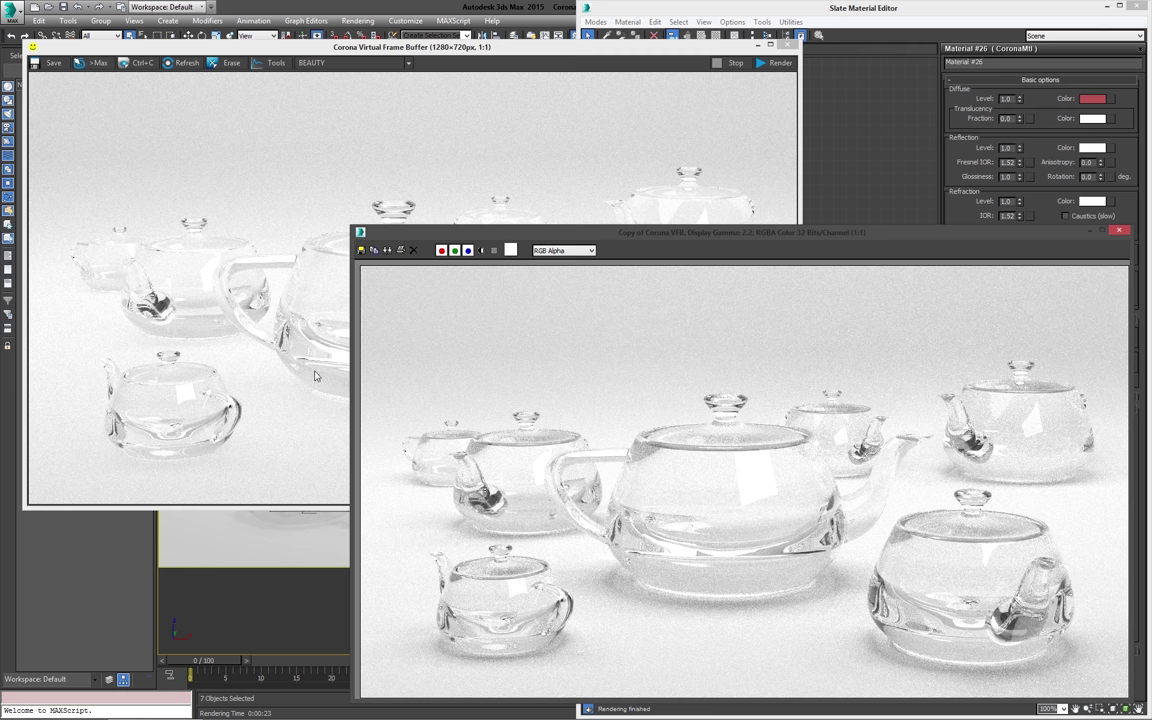
pyautogui.click(1119, 231)
pyautogui.click(786, 46)
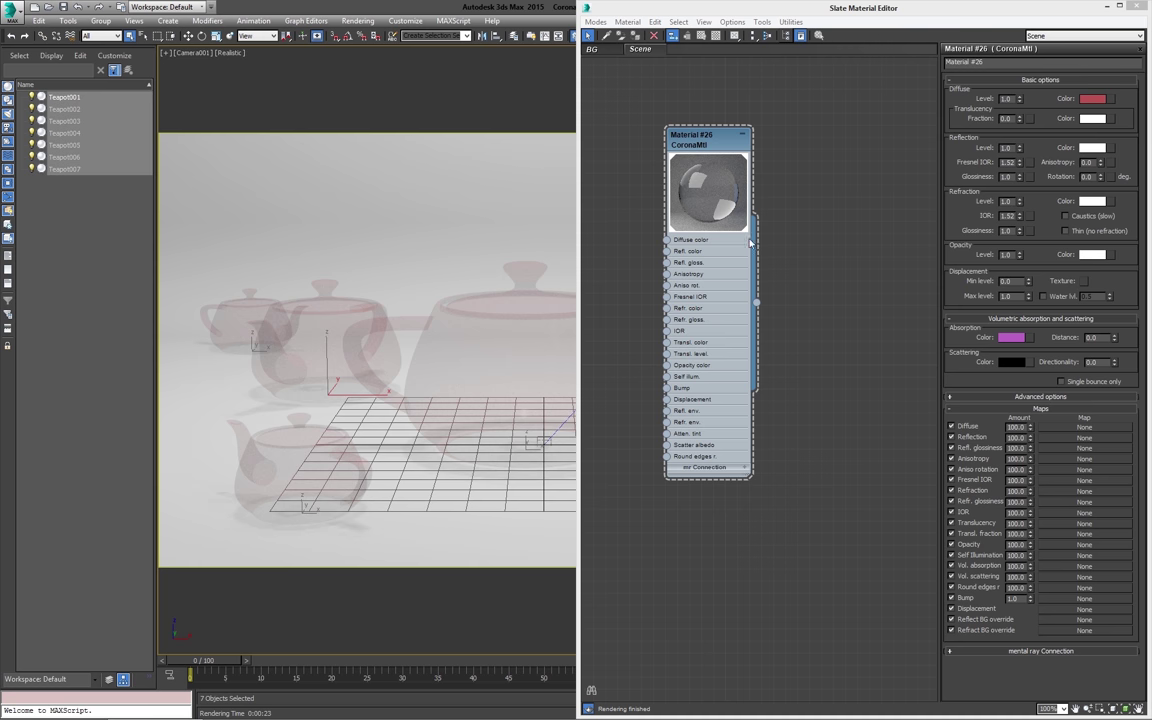
# Step: Enable the Thin (no refraction) option and test render the camera view, closing the frame buffer when done
pyautogui.click(1084, 235)
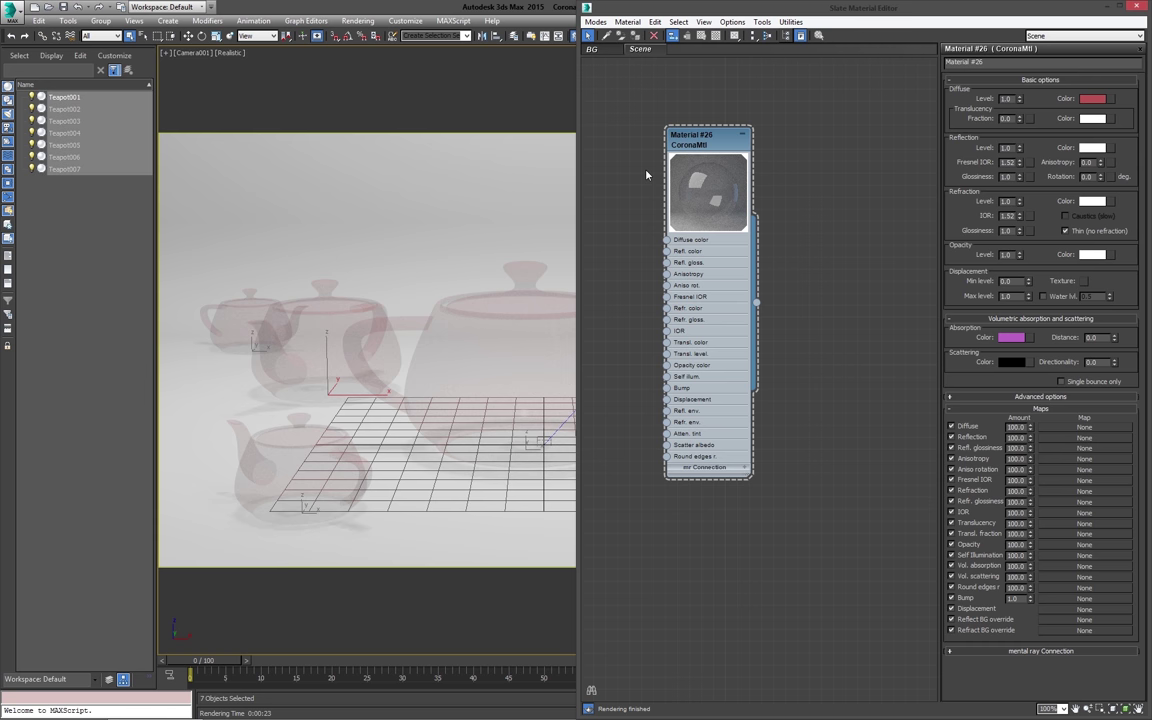
pyautogui.hotkey('shift', 'q')
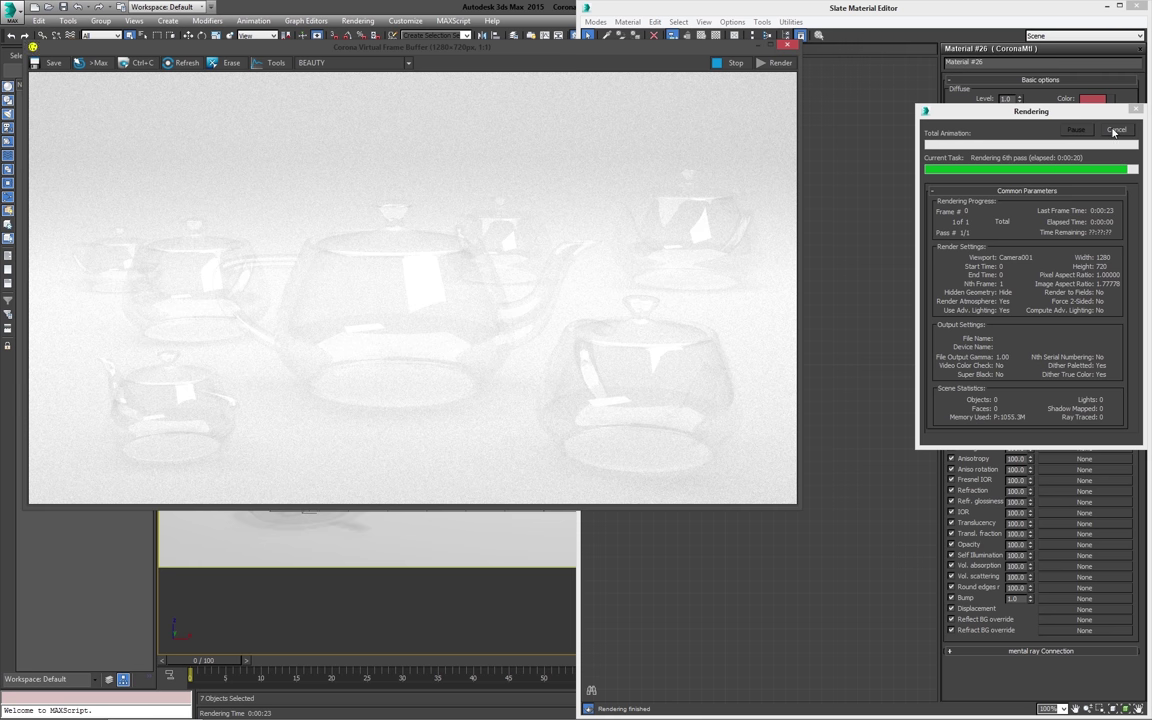
pyautogui.click(1113, 132)
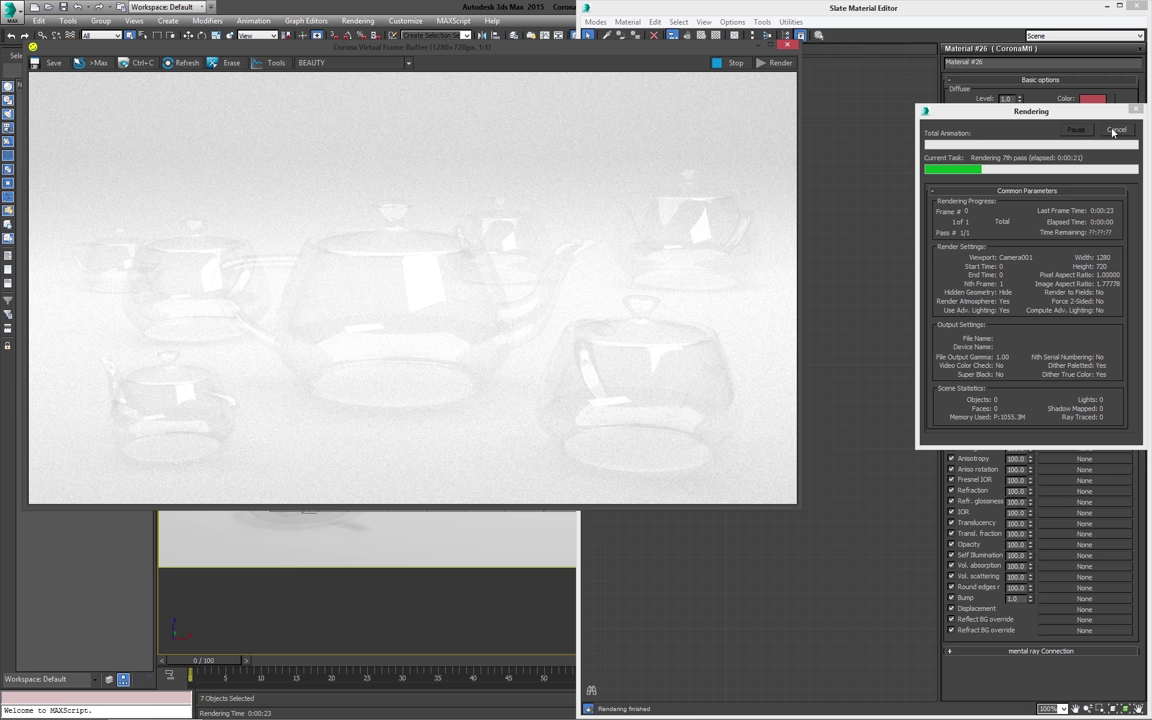
pyautogui.click(789, 46)
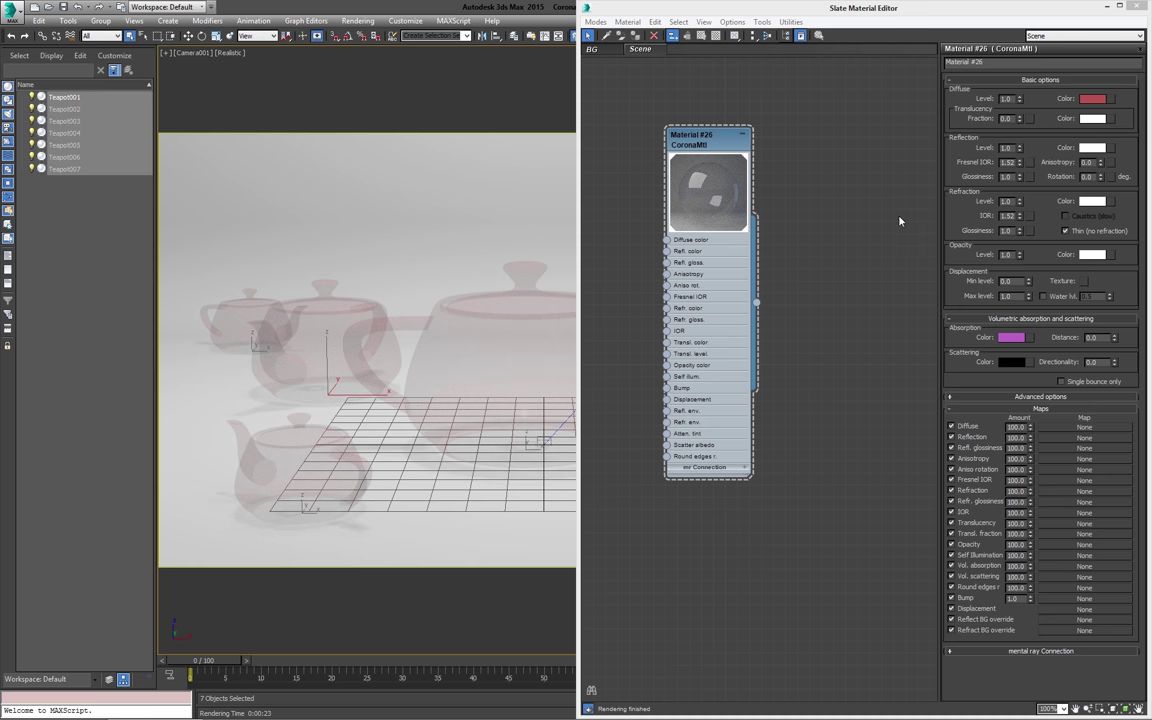
# Step: Disable the Thin (no refraction) option and set the CoronaMtl's refraction level to 0
pyautogui.click(1066, 231)
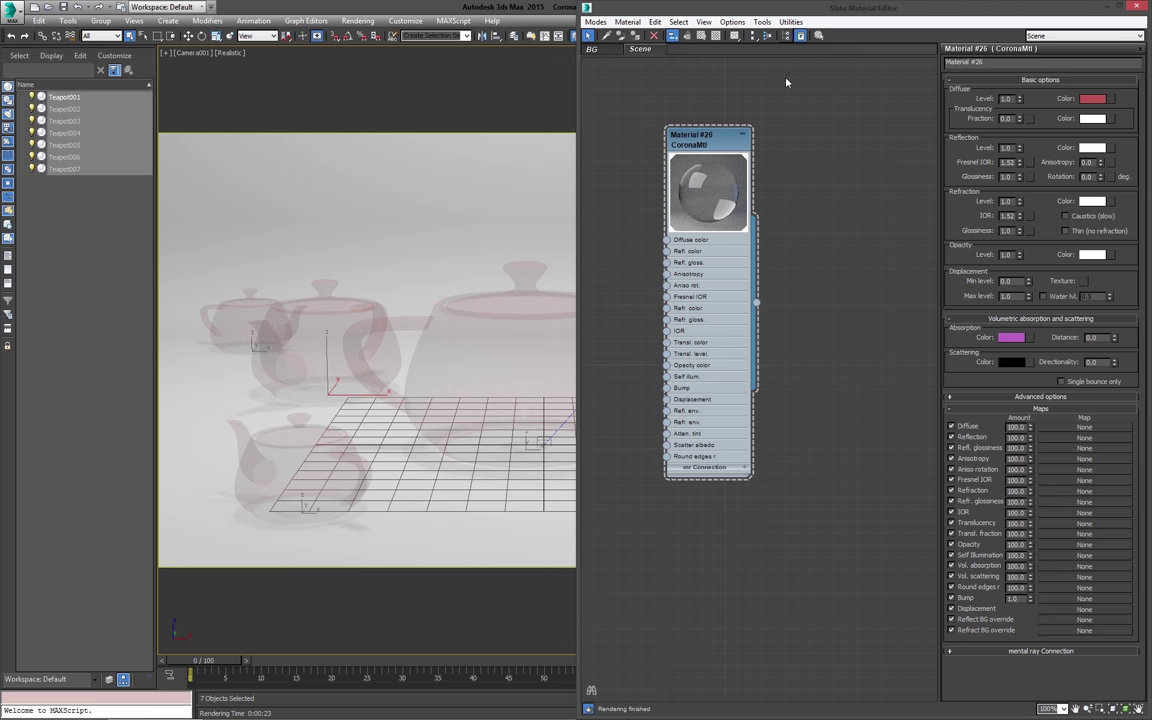
pyautogui.rightClick(1019, 201)
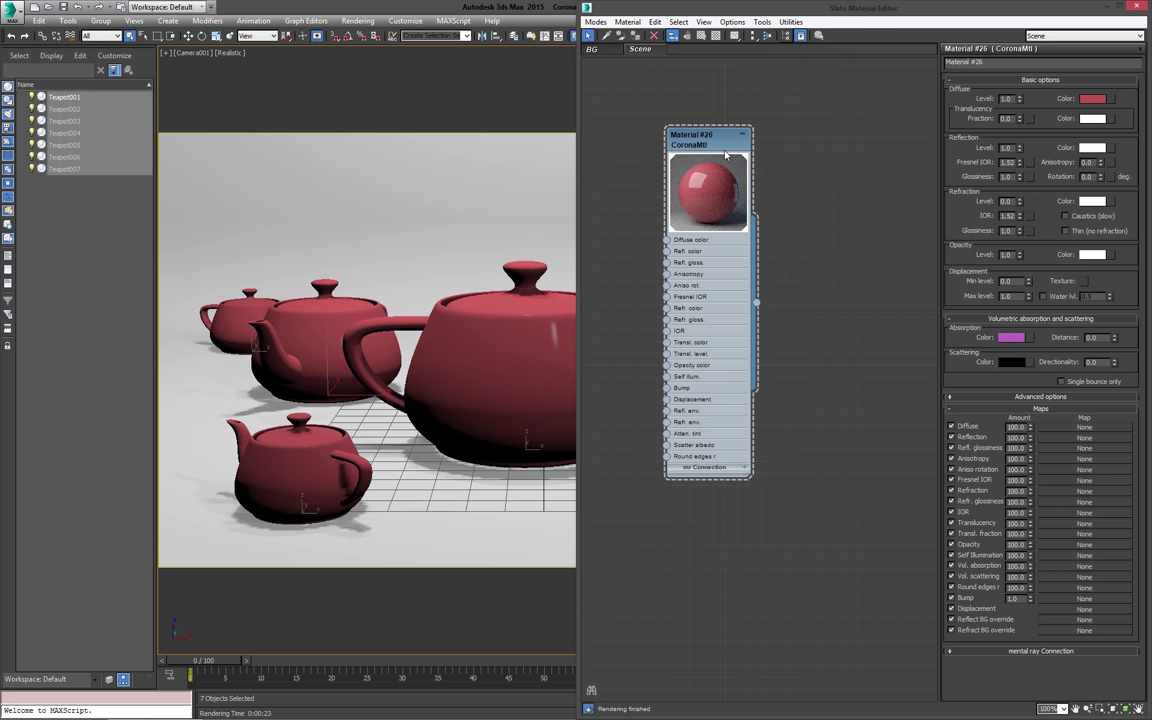
pyautogui.moveTo(711, 158); pyautogui.dragTo(795, 170)
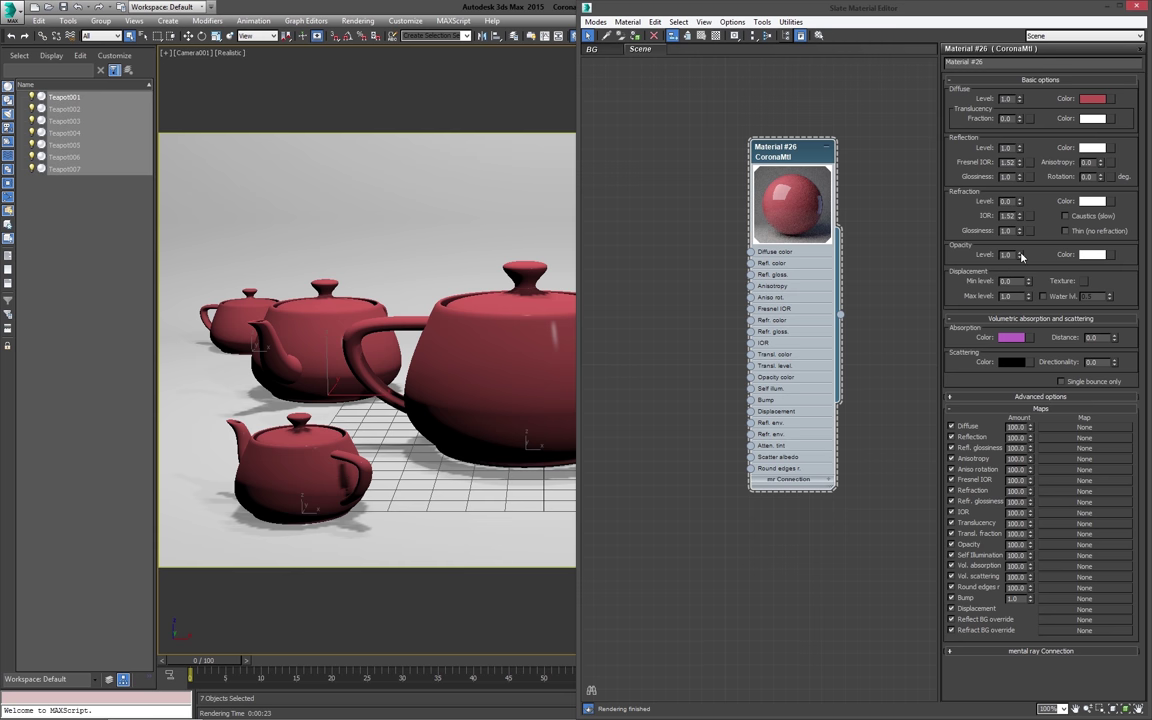
# Step: Try out lower opacity levels on the CoronaMtl and set the opacity level to 0.25
pyautogui.moveTo(1020, 256); pyautogui.dragTo(1023, 328)
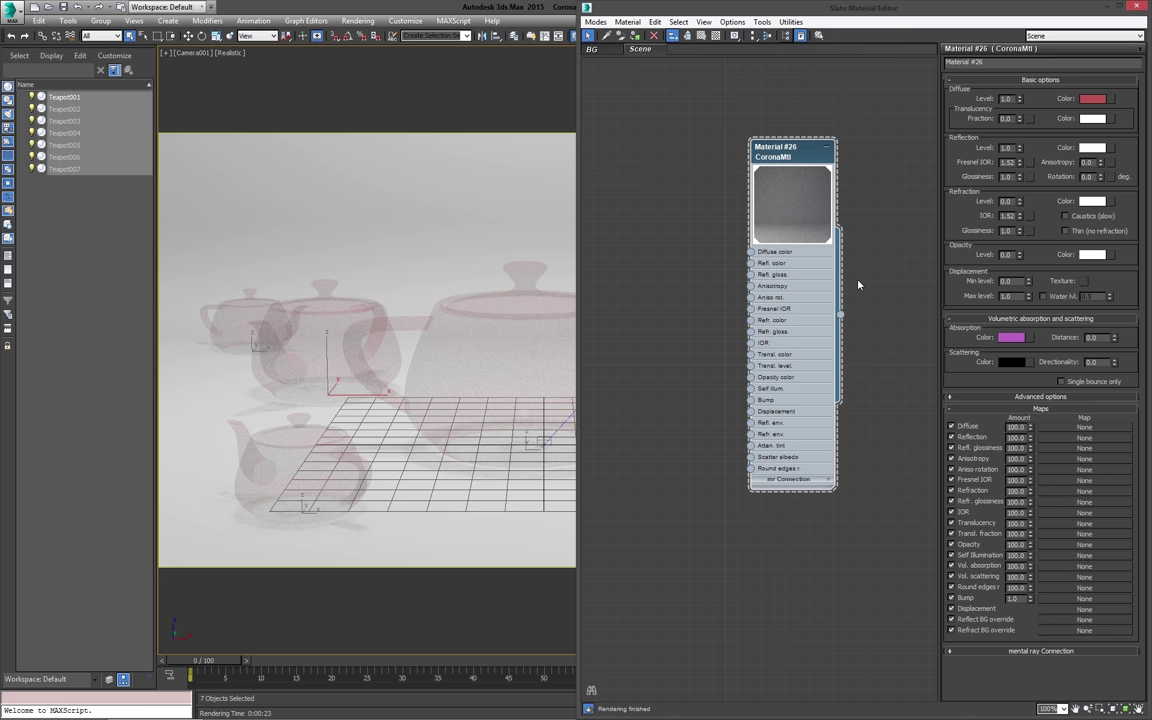
pyautogui.moveTo(1020, 256); pyautogui.dragTo(1020, 219)
pyautogui.doubleClick(1009, 255)
pyautogui.write('0.25')
pyautogui.press('Return')
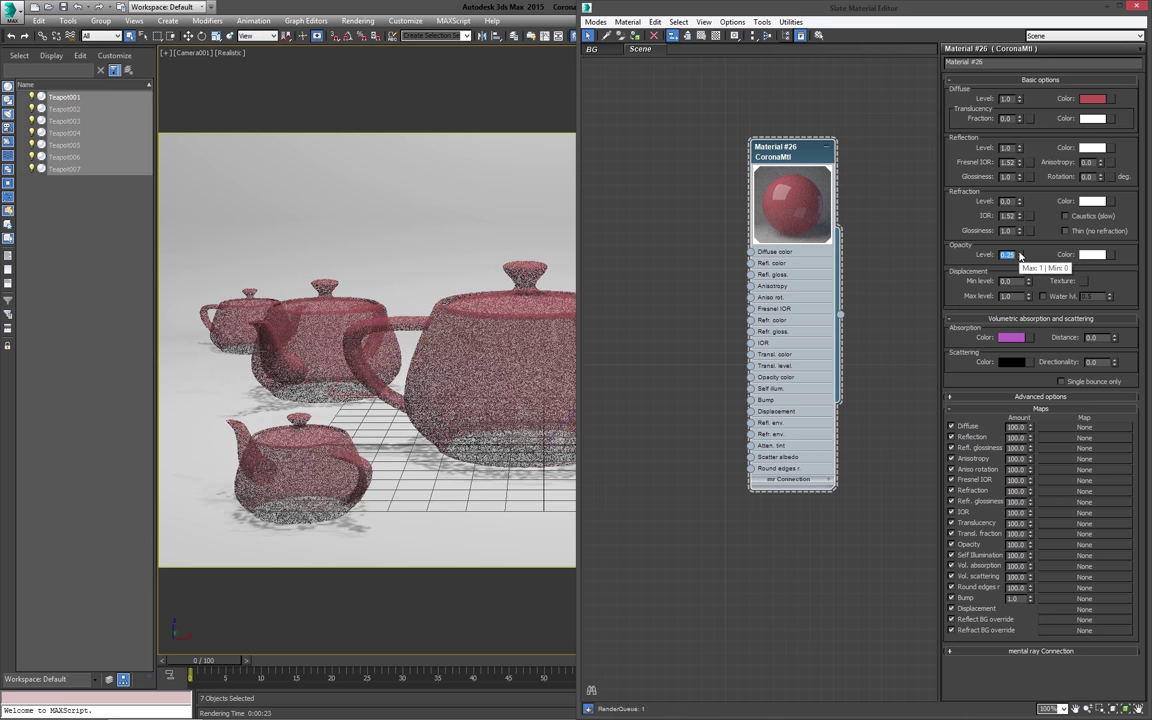
pyautogui.moveTo(779, 150); pyautogui.dragTo(767, 150)
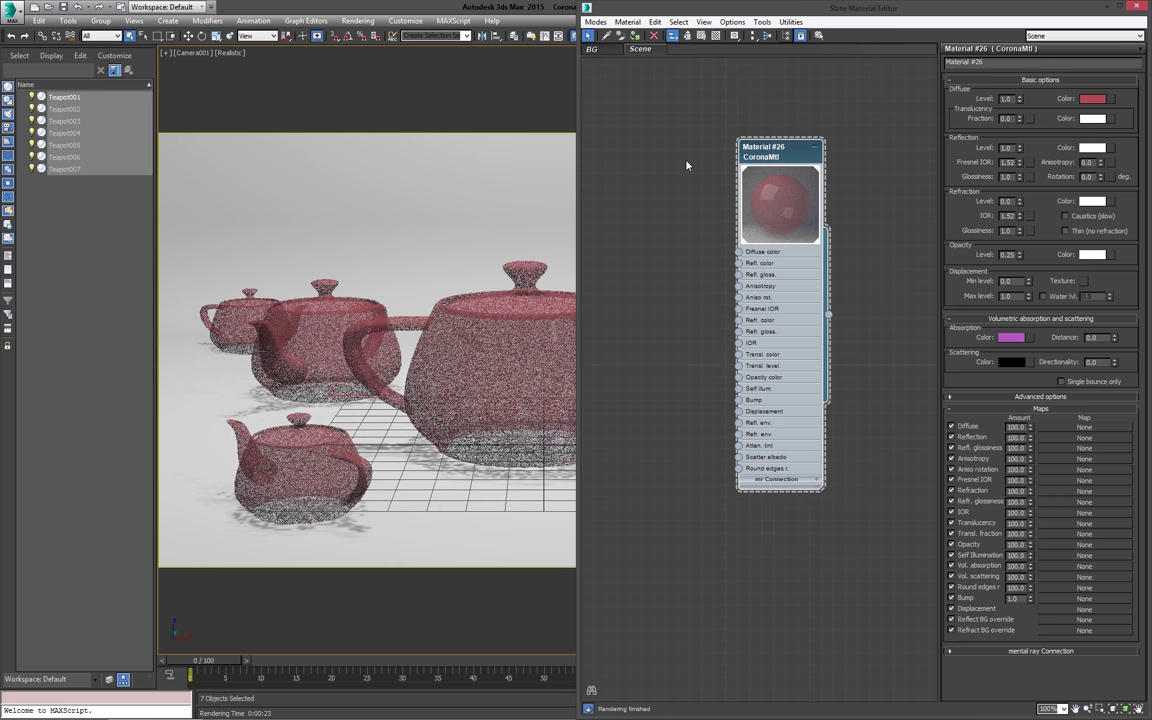
# Step: Test render the semi-transparent teapots, stop the render and close the frame buffer
pyautogui.hotkey('shift', 'q')
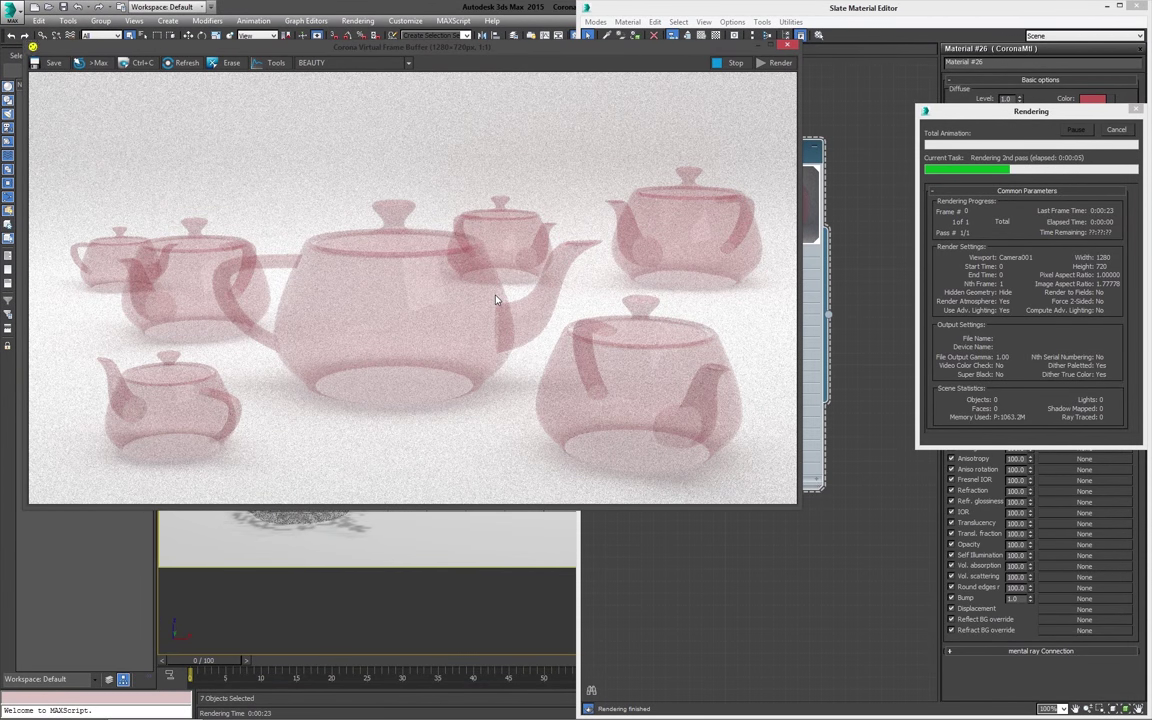
pyautogui.click(1126, 131)
pyautogui.click(786, 45)
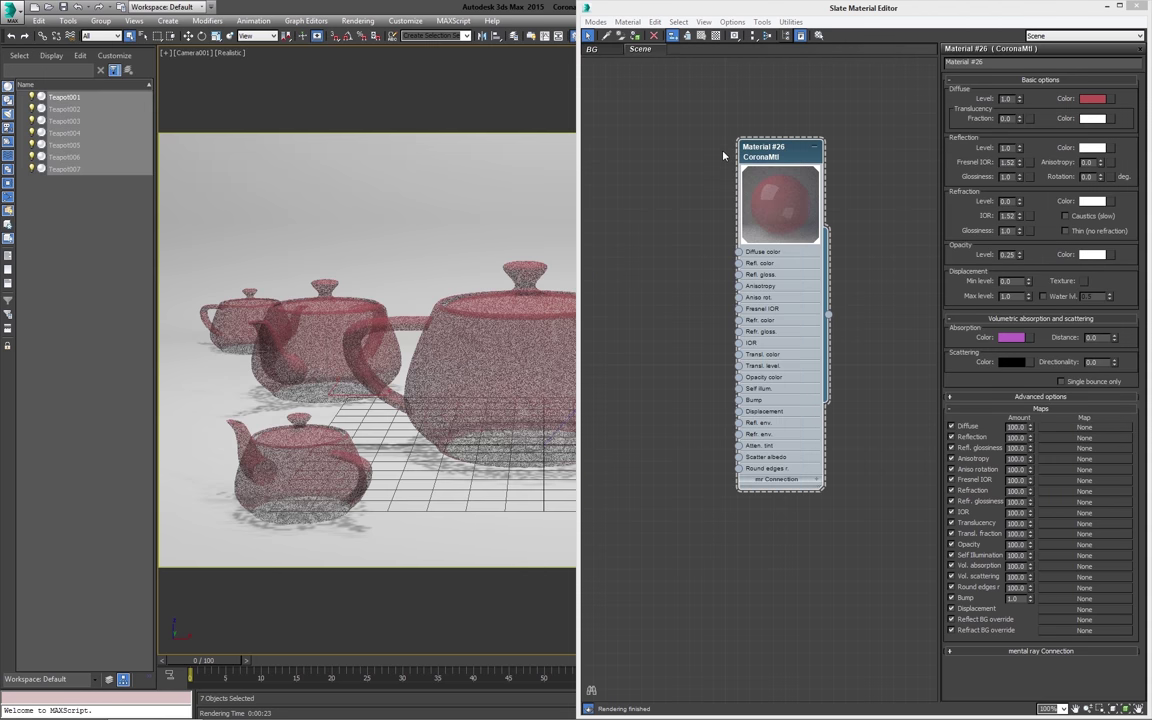
# Step: Set the CoronaMtl's opacity level back to 1.0 and reposition its node in the graph
pyautogui.moveTo(760, 153); pyautogui.dragTo(701, 154)
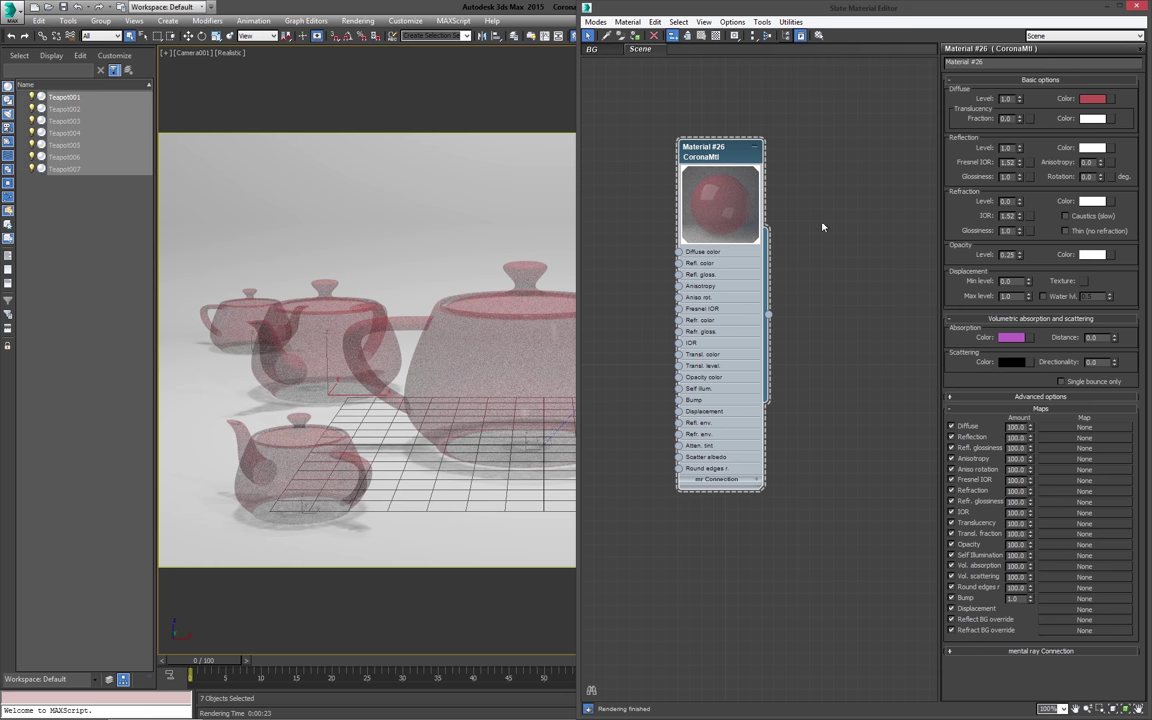
pyautogui.moveTo(1020, 245); pyautogui.dragTo(1014, 190)
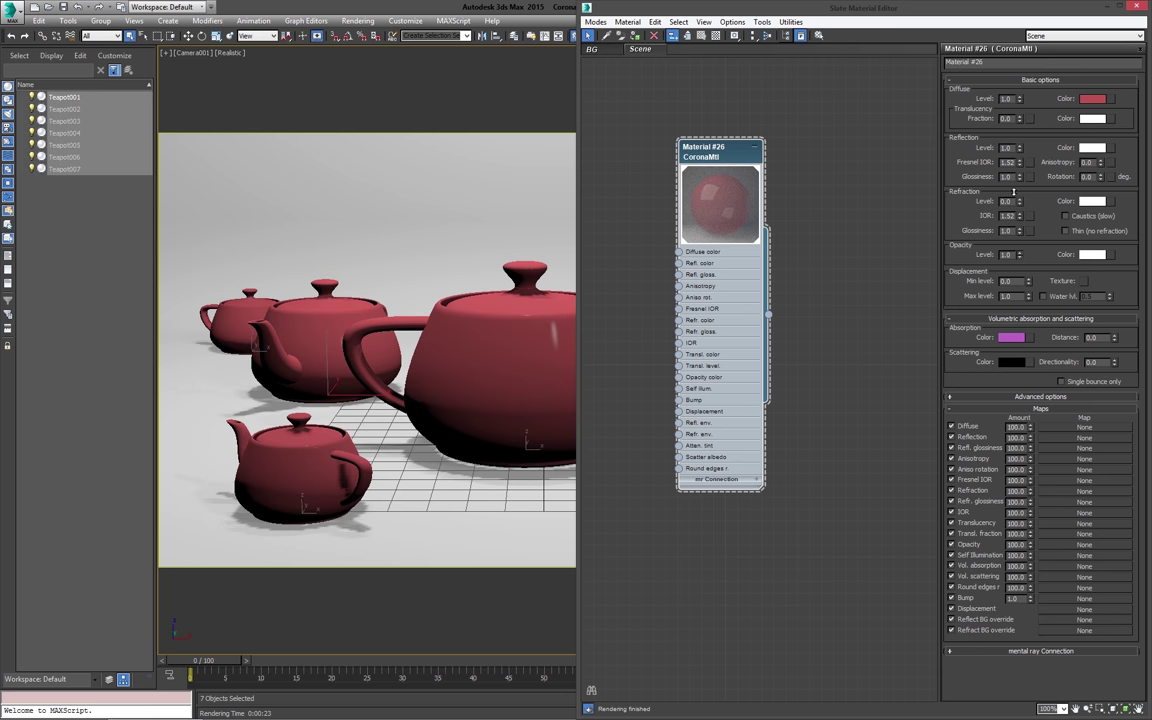
pyautogui.moveTo(712, 155); pyautogui.dragTo(761, 184)
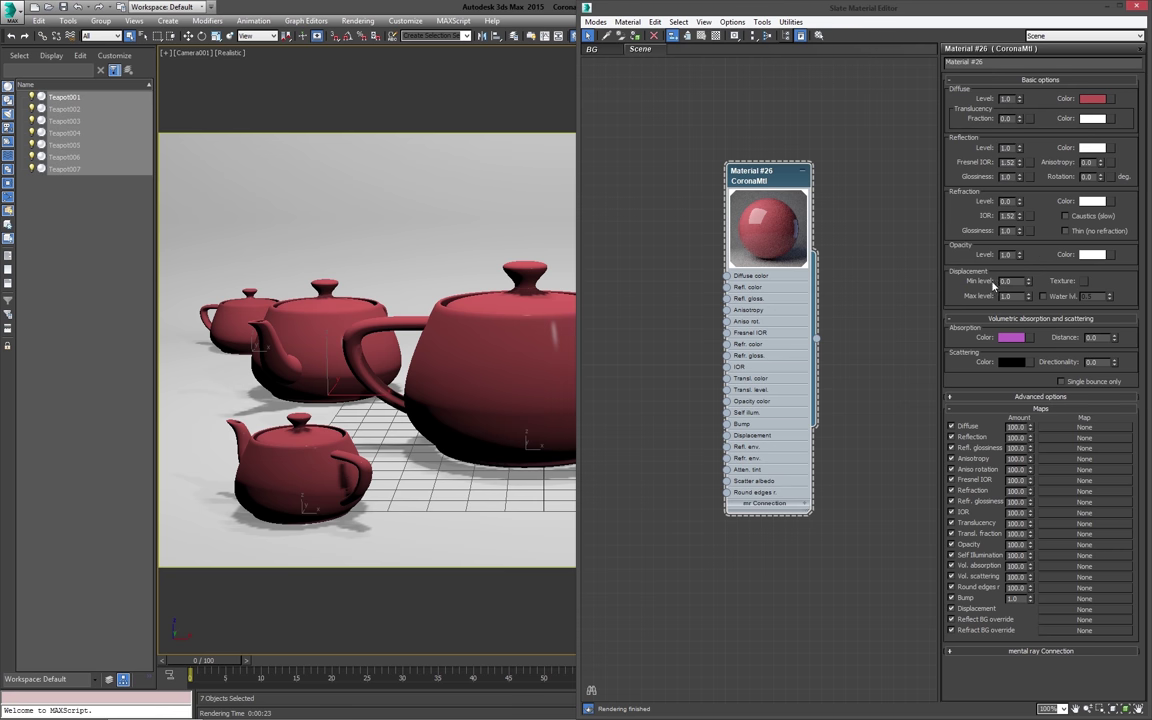
# Step: Add a standard Noise map to the material graph, show its parameters and arrange it beside the CoronaMtl node
pyautogui.rightClick(610, 270)
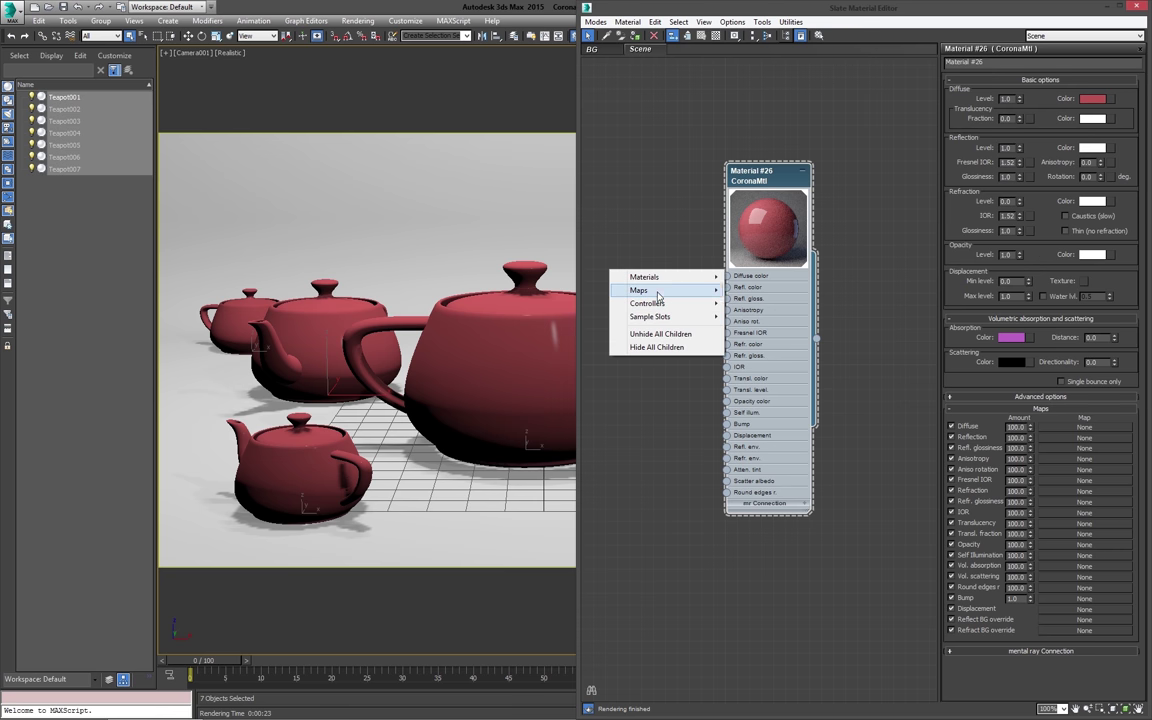
pyautogui.moveTo(658, 293)
pyautogui.moveTo(756, 290)
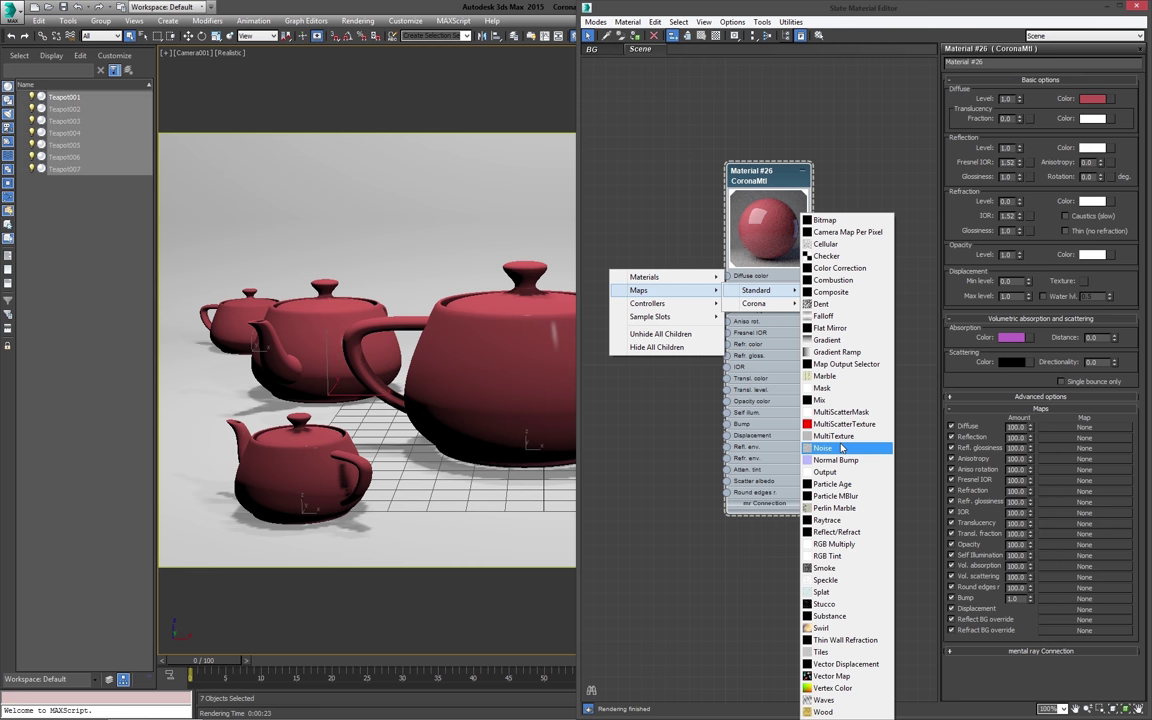
pyautogui.click(841, 448)
pyautogui.doubleClick(627, 277)
pyautogui.moveTo(791, 174); pyautogui.dragTo(818, 166)
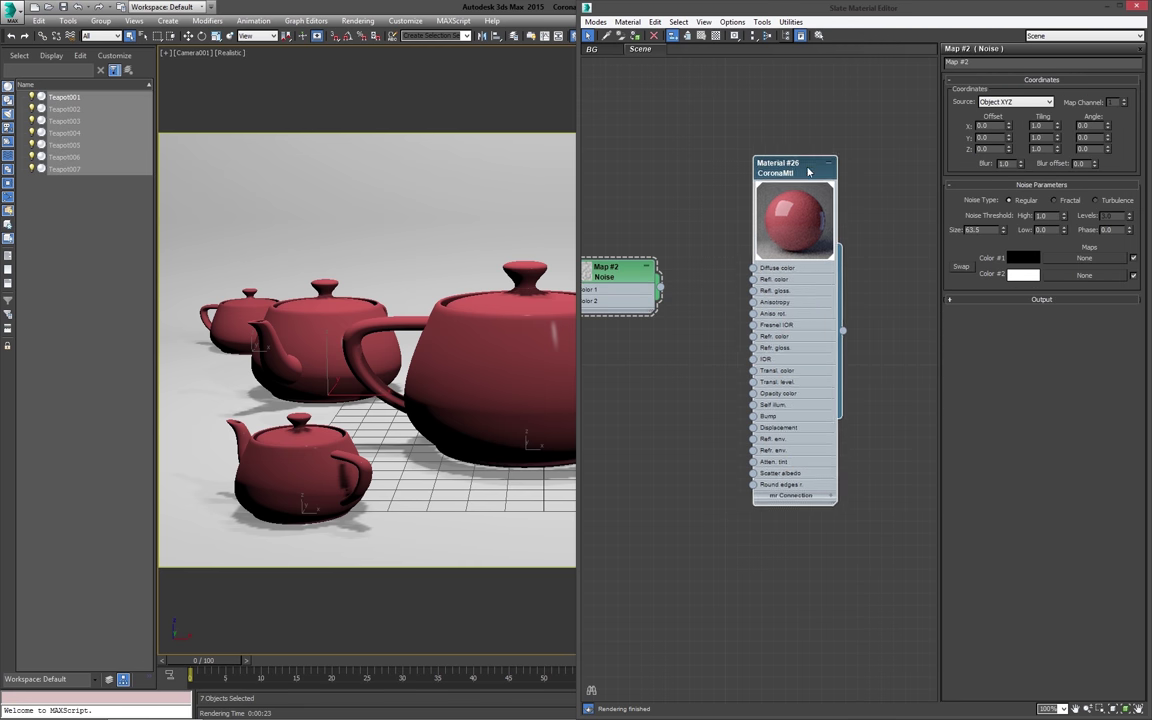
pyautogui.moveTo(638, 275); pyautogui.dragTo(674, 250)
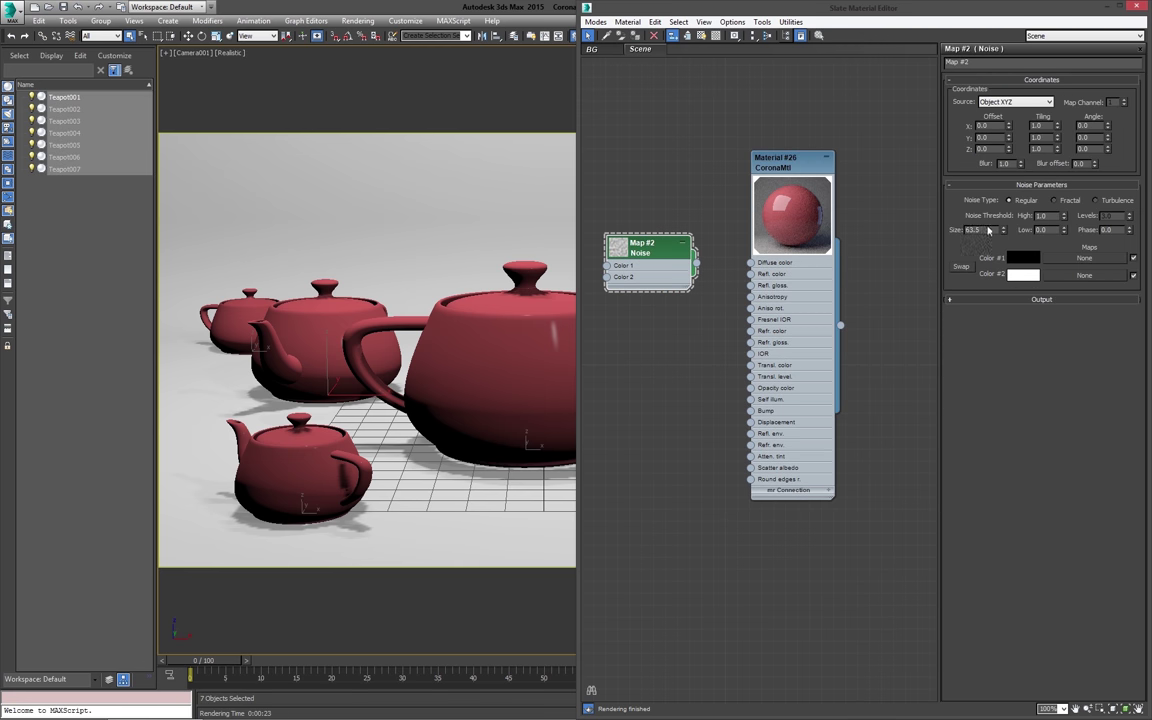
# Step: Set the Noise map's size to 5 and its noise type to Fractal
pyautogui.moveTo(990, 230); pyautogui.dragTo(887, 231)
pyautogui.write('5')
pyautogui.press('Return')
pyautogui.click(1069, 200)
pyautogui.moveTo(1064, 214); pyautogui.dragTo(1127, 185)
# Step: Connect the Noise map to the CoronaMtl's Displacement input, show the material's parameters and align the Noise node beside that input
pyautogui.moveTo(693, 263); pyautogui.dragTo(751, 424)
pyautogui.click(792, 225)
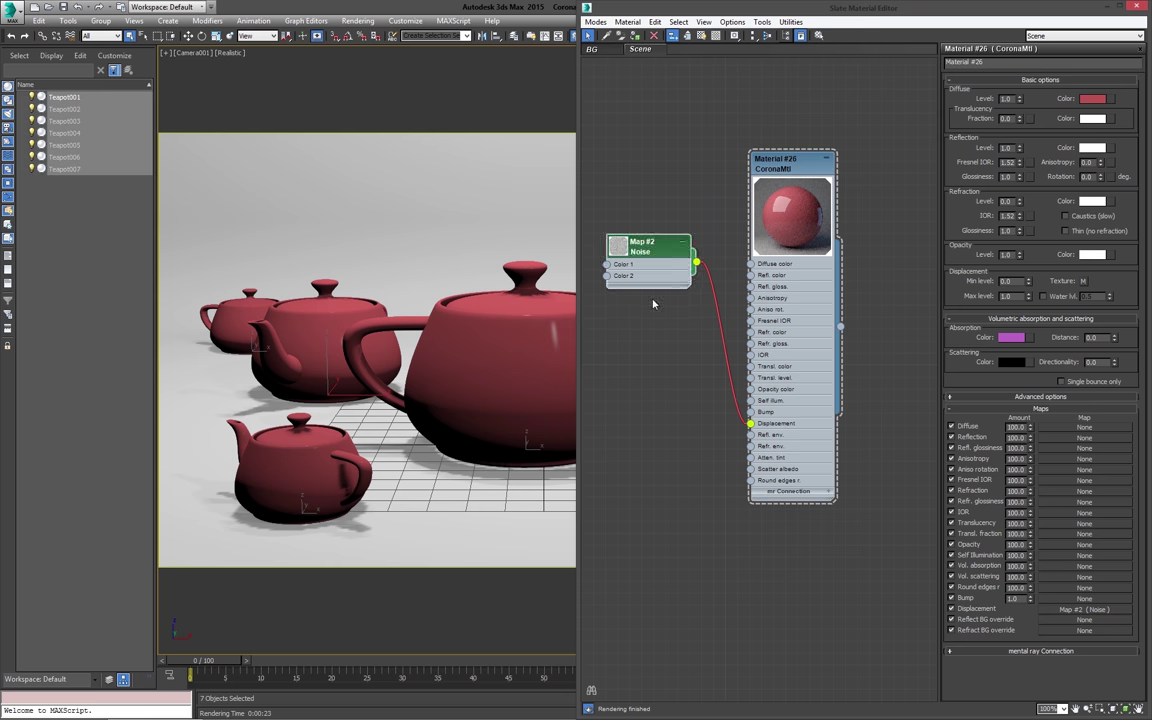
pyautogui.moveTo(674, 277); pyautogui.dragTo(674, 433)
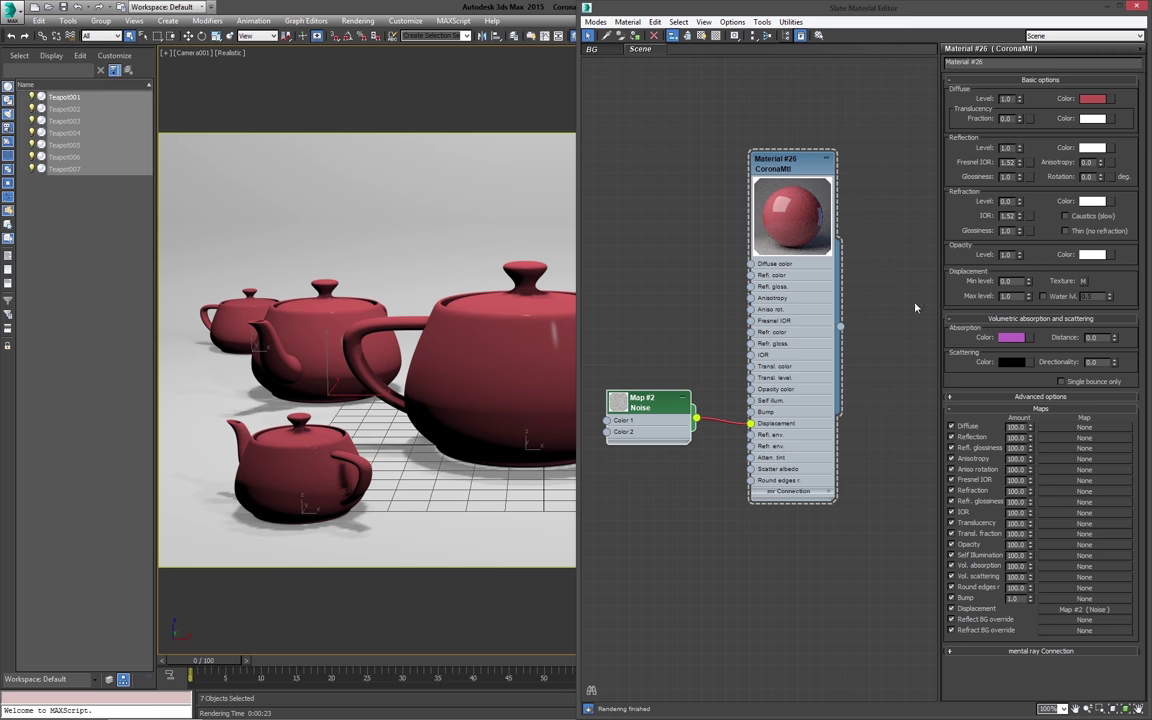
# Step: Test render the teapots with the Noise displacement, then close the frame buffer
pyautogui.hotkey('shift', 'q')
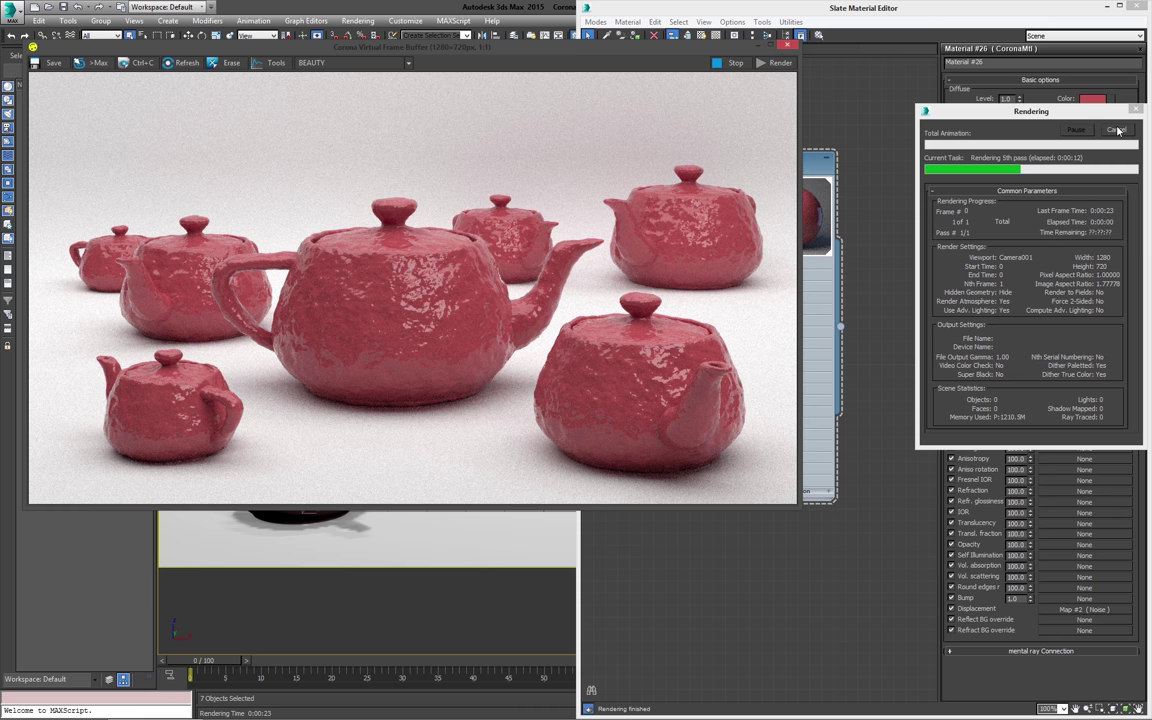
pyautogui.click(790, 46)
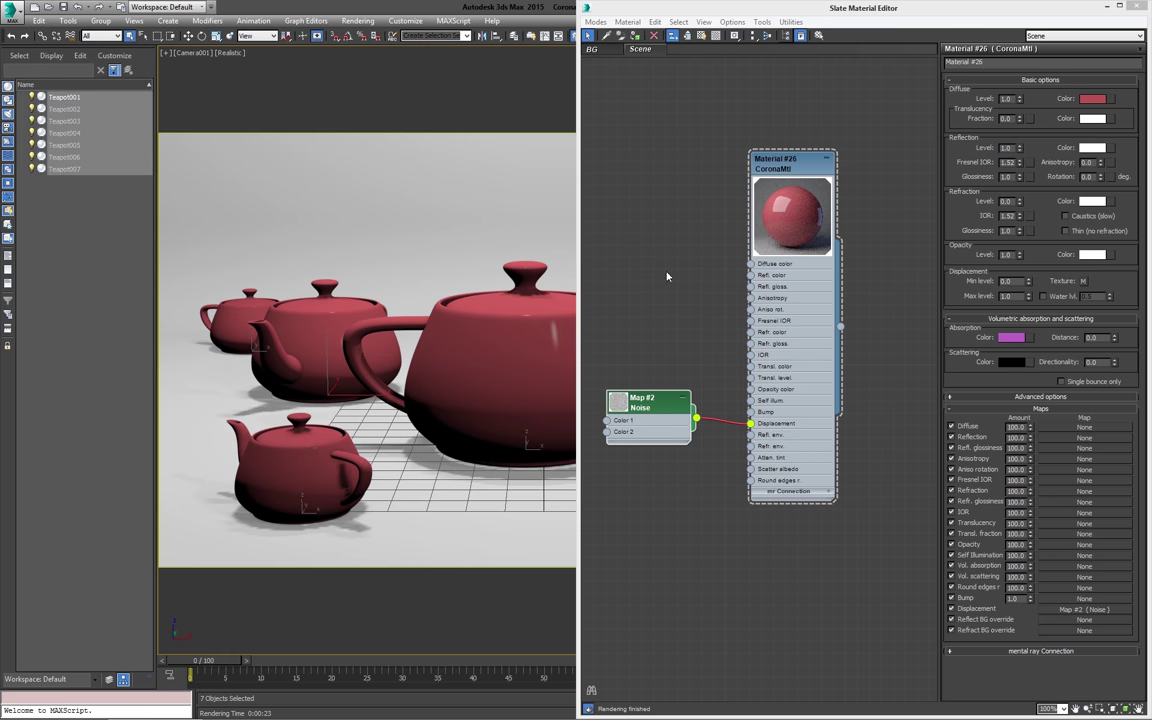
pyautogui.moveTo(722, 313); pyautogui.dragTo(761, 297, button='middle')
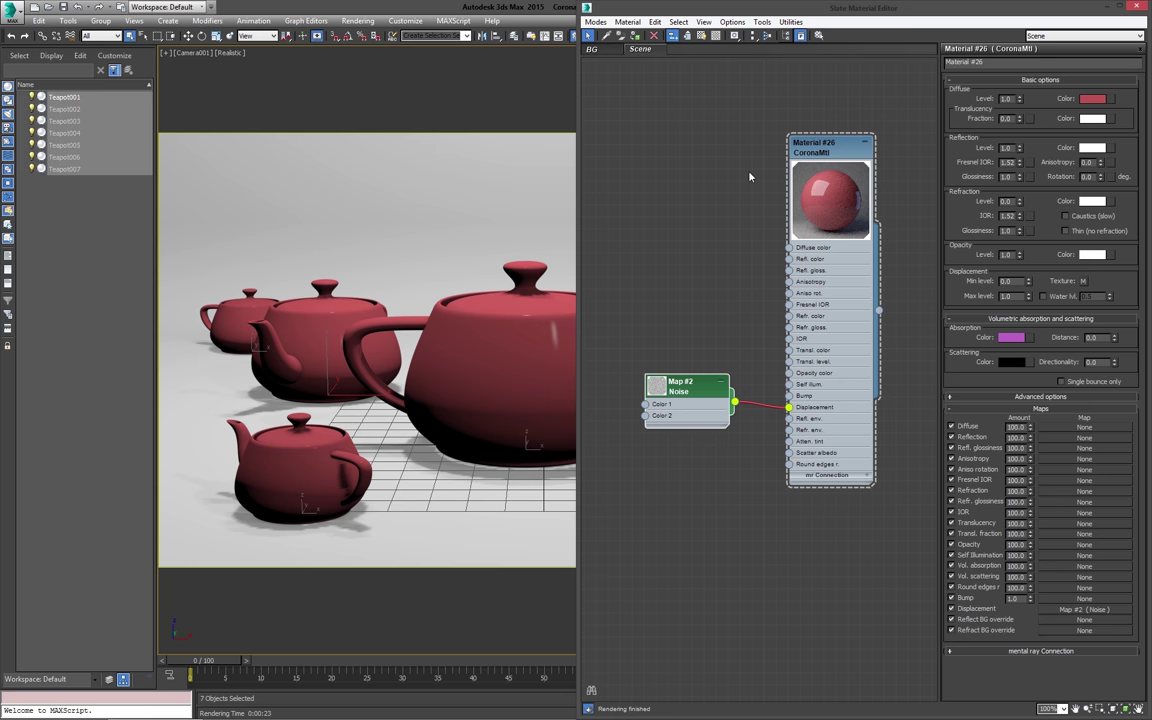
# Step: Set the CoronaMtl's refraction level to 1.0, refraction IOR to 1.0 and reflection level to 0.0
pyautogui.moveTo(1014, 202); pyautogui.dragTo(926, 201)
pyautogui.write('1')
pyautogui.press('Return')
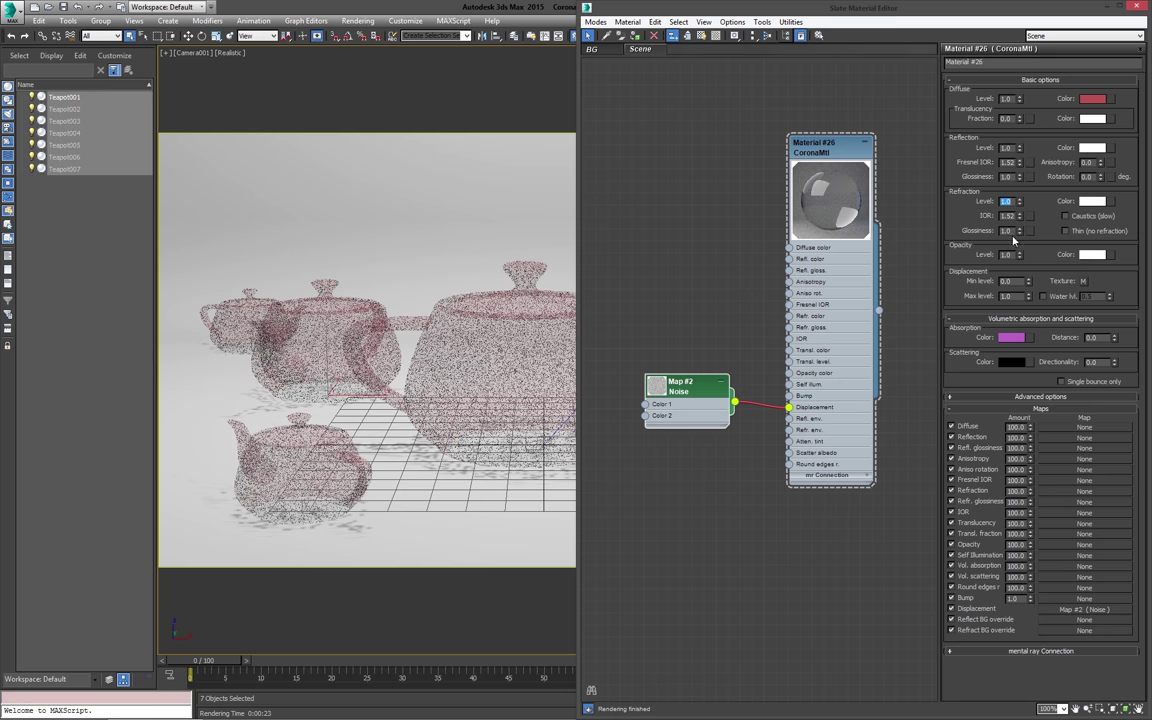
pyautogui.doubleClick(1010, 216)
pyautogui.write('1')
pyautogui.press('Return')
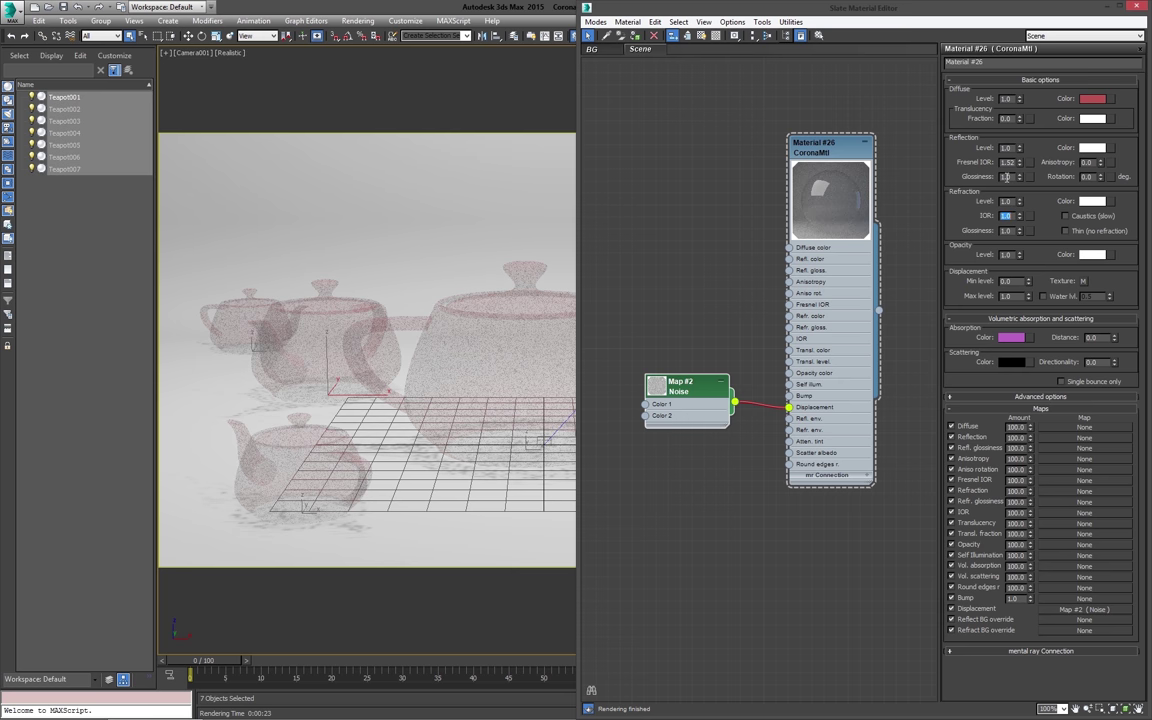
pyautogui.moveTo(810, 356); pyautogui.dragTo(801, 400, button='middle')
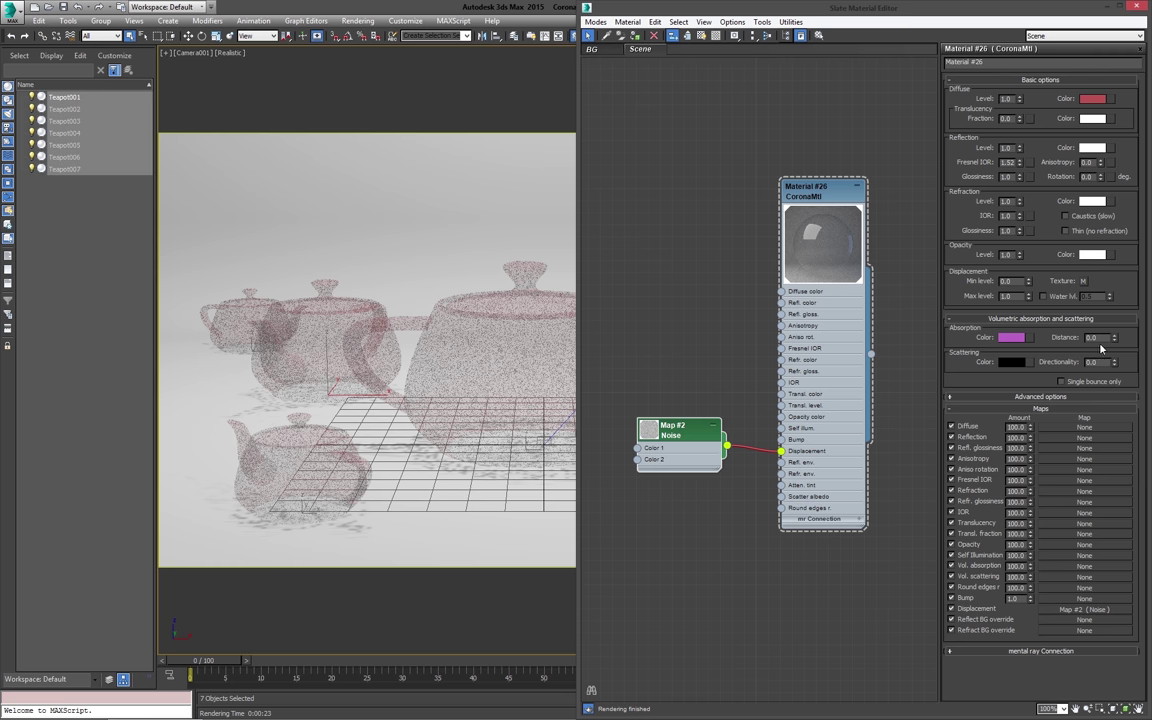
pyautogui.rightClick(1019, 149)
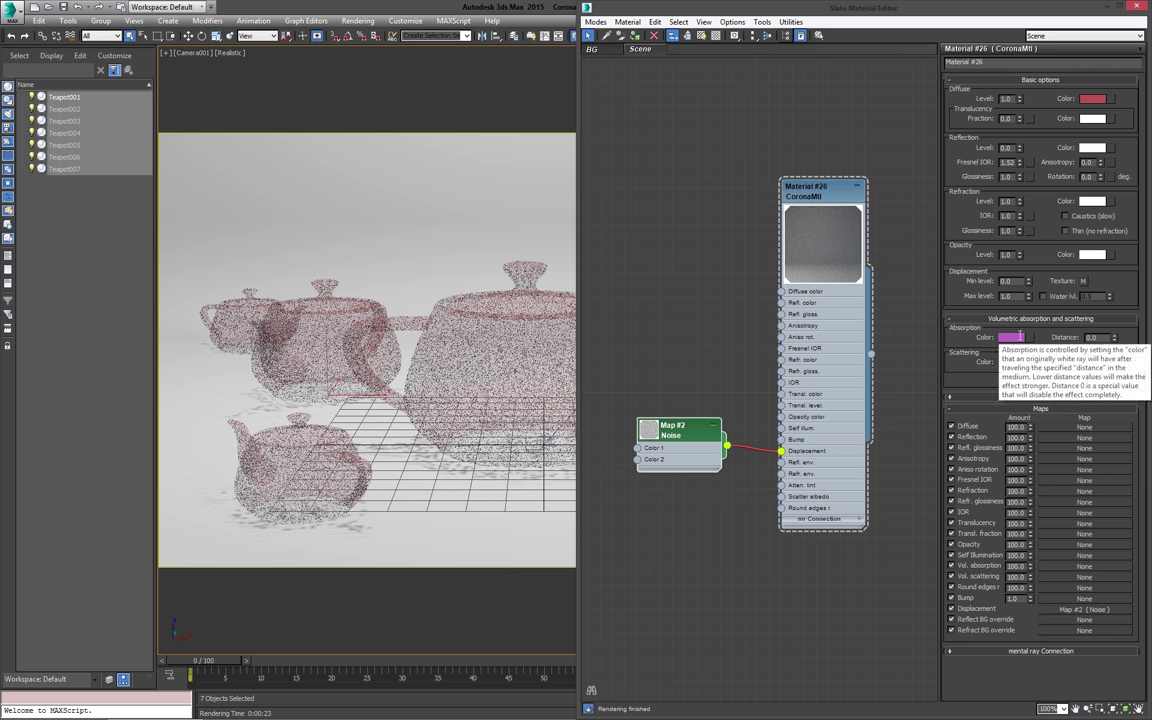
# Step: Set the absorption distance to 1.0 and pick a strong golden yellow as the scattering color
pyautogui.moveTo(1104, 337); pyautogui.dragTo(1033, 334)
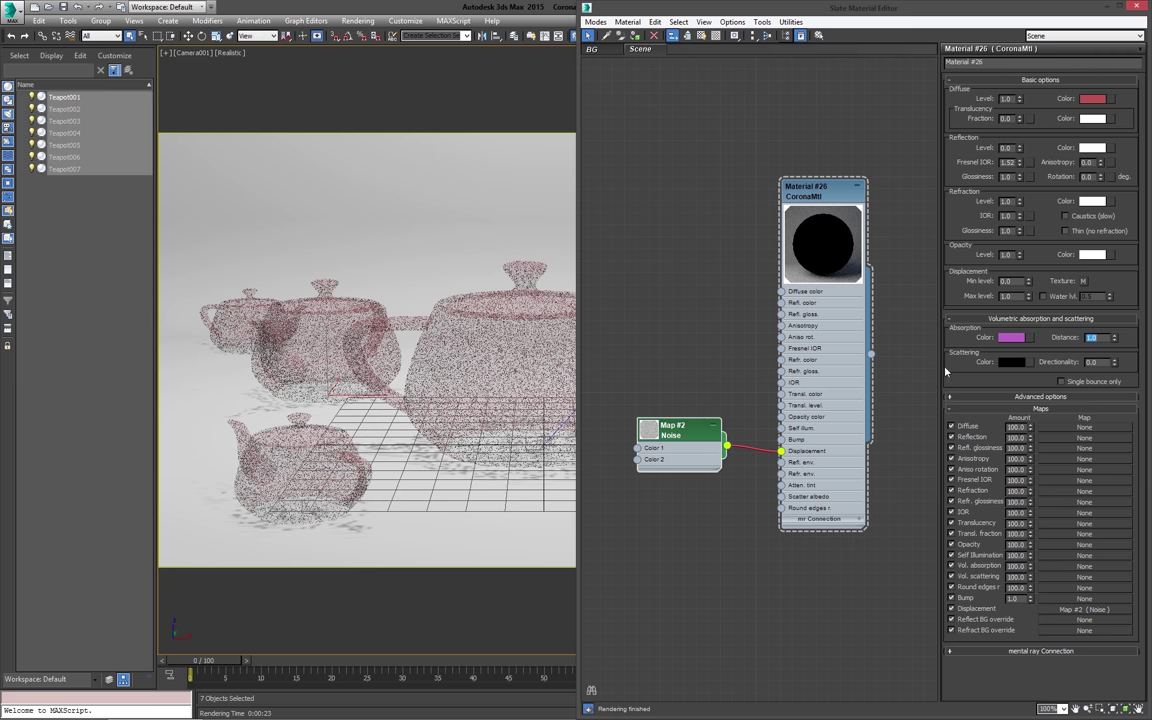
pyautogui.click(1012, 362)
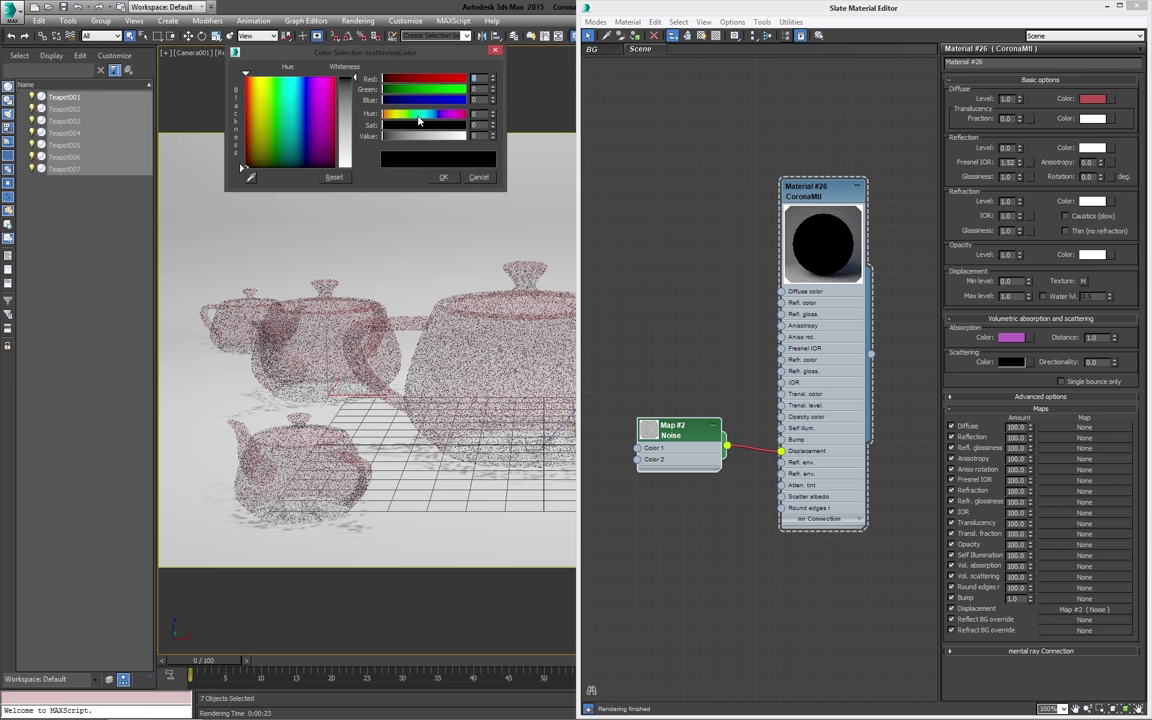
pyautogui.moveTo(416, 120); pyautogui.dragTo(397, 123)
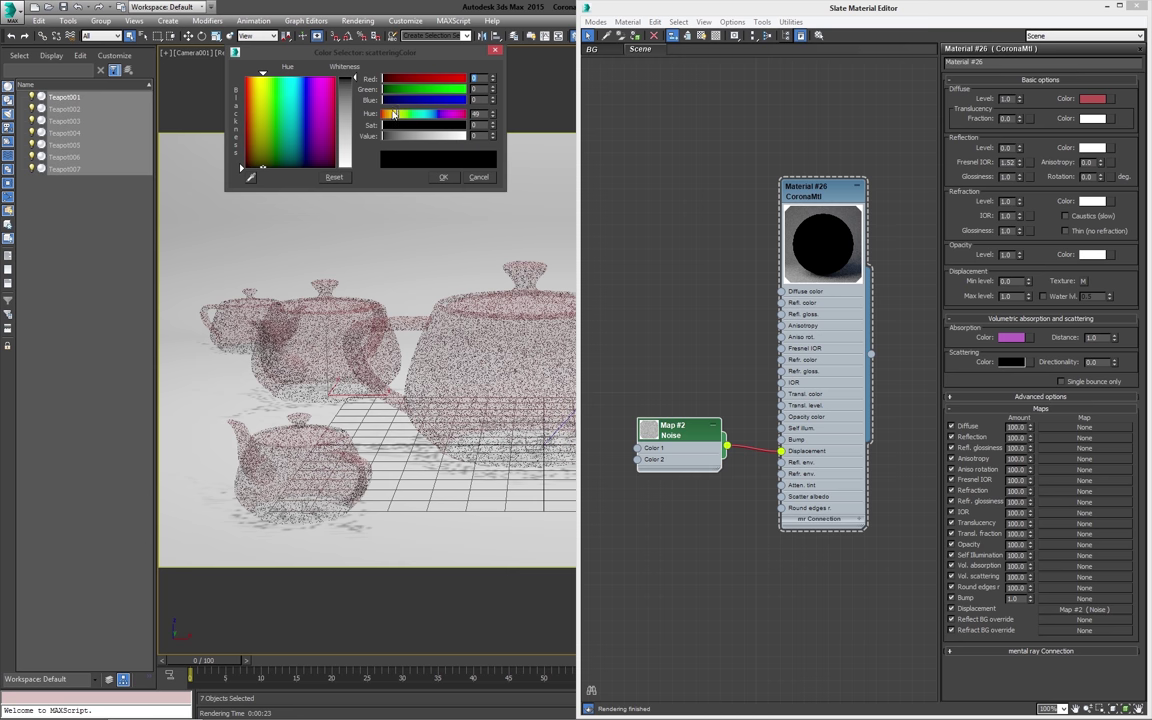
pyautogui.moveTo(427, 124)
pyautogui.mouseDown()
pyautogui.moveTo(492, 131)
pyautogui.moveTo(446, 136)
pyautogui.mouseUp()
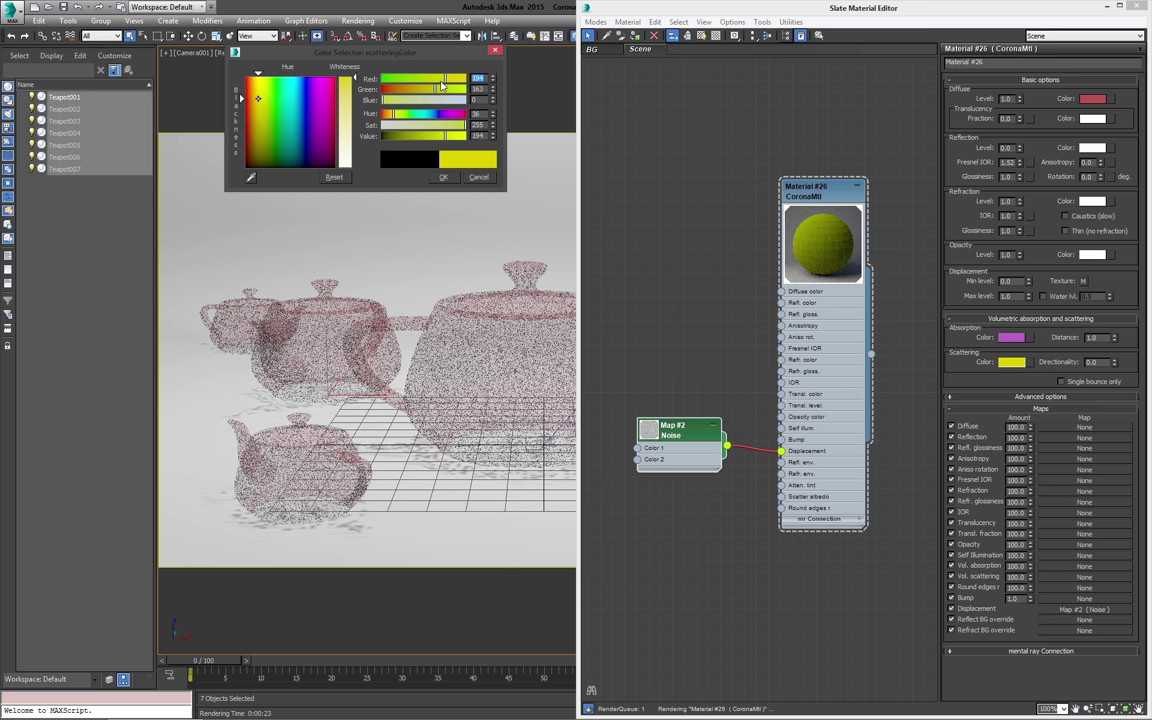
pyautogui.click(441, 82)
pyautogui.moveTo(436, 89); pyautogui.dragTo(424, 91)
pyautogui.click(443, 177)
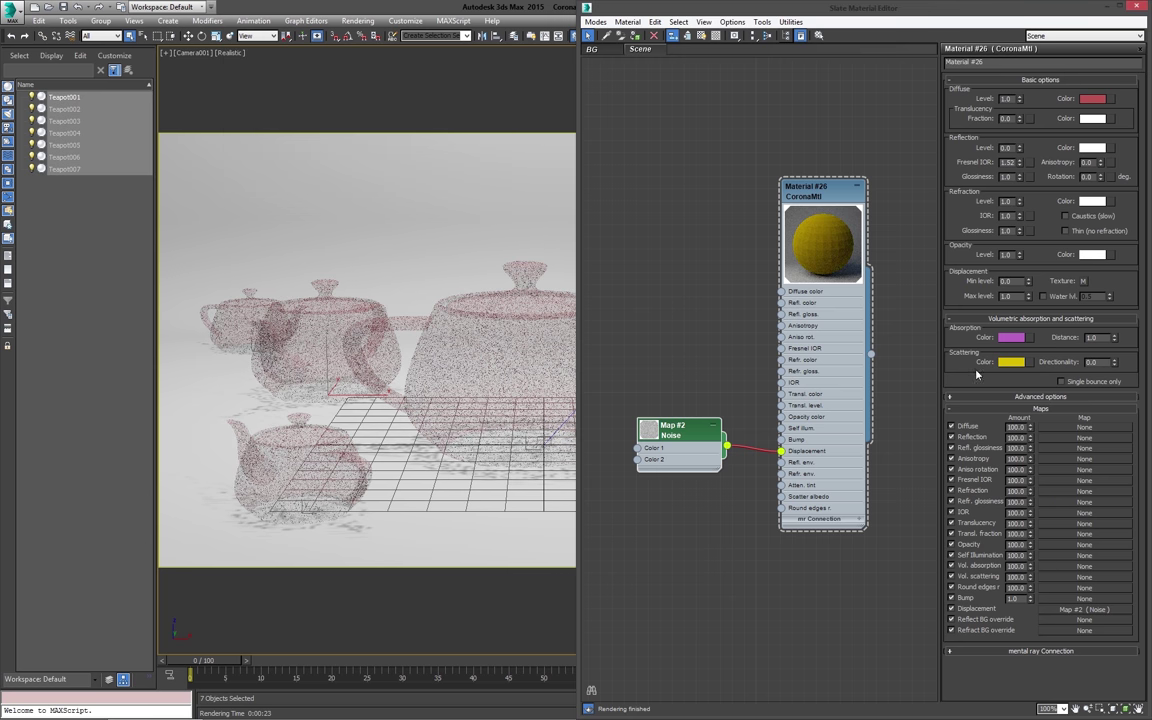
# Step: Change the absorption color to a pale yellow and lower the opacity level to 0.0
pyautogui.click(1011, 338)
pyautogui.click(395, 114)
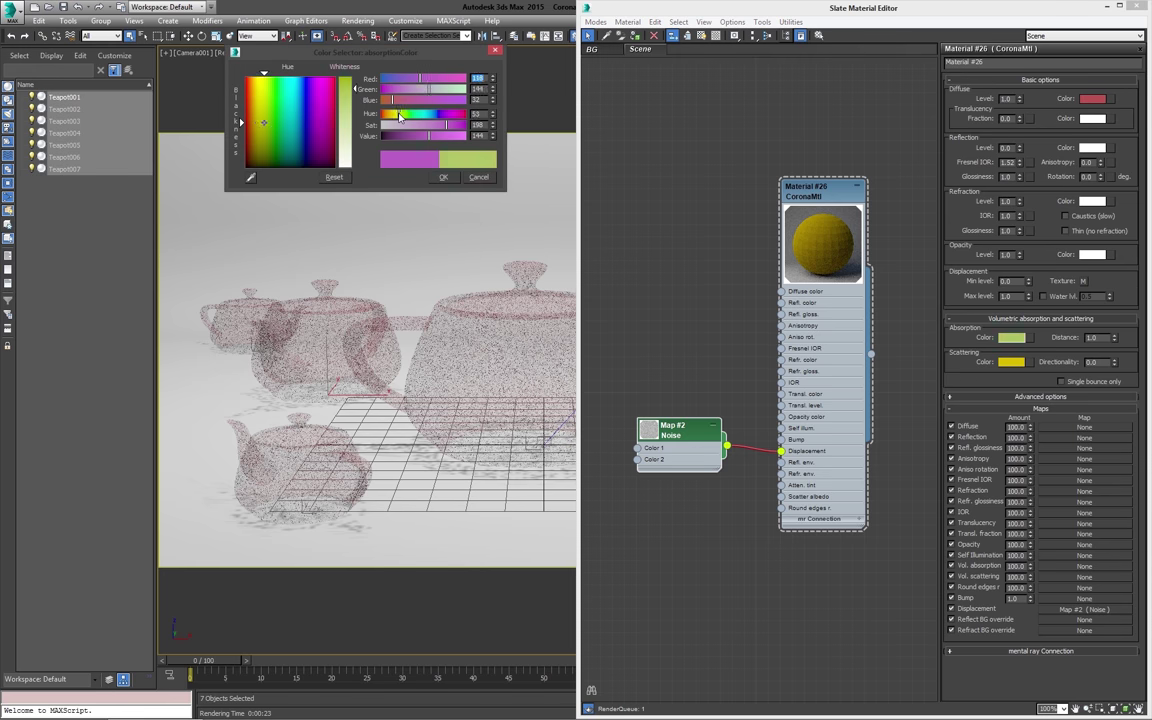
pyautogui.moveTo(429, 135); pyautogui.dragTo(442, 135)
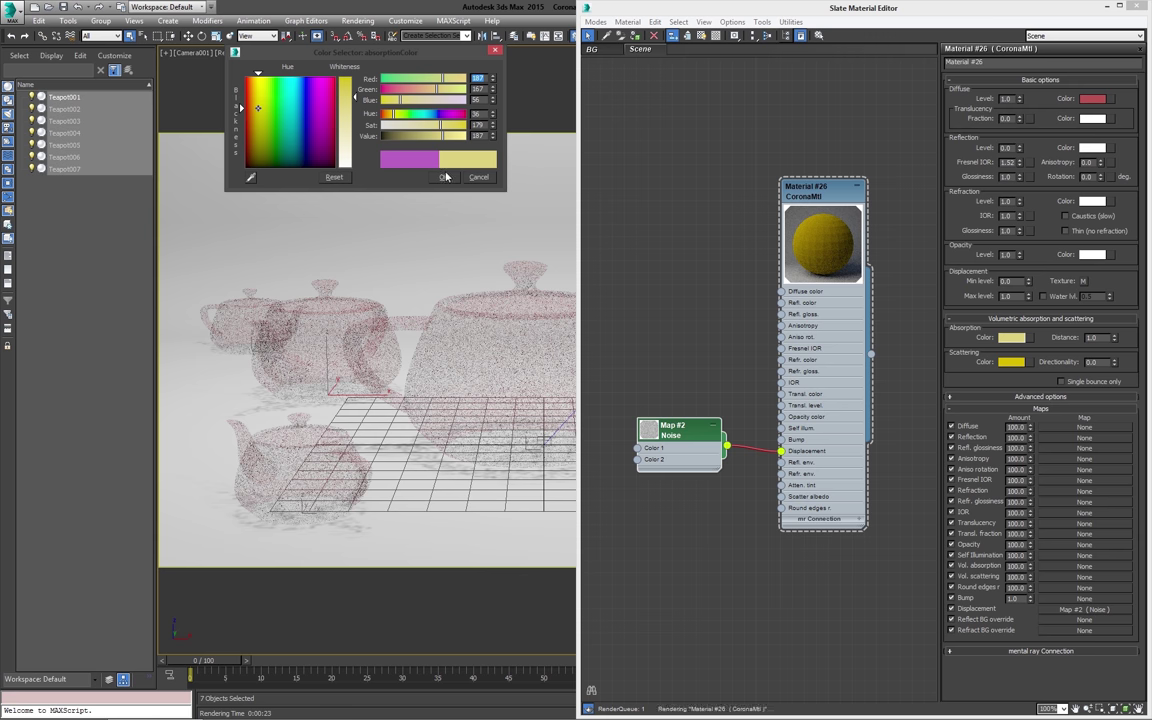
pyautogui.click(443, 177)
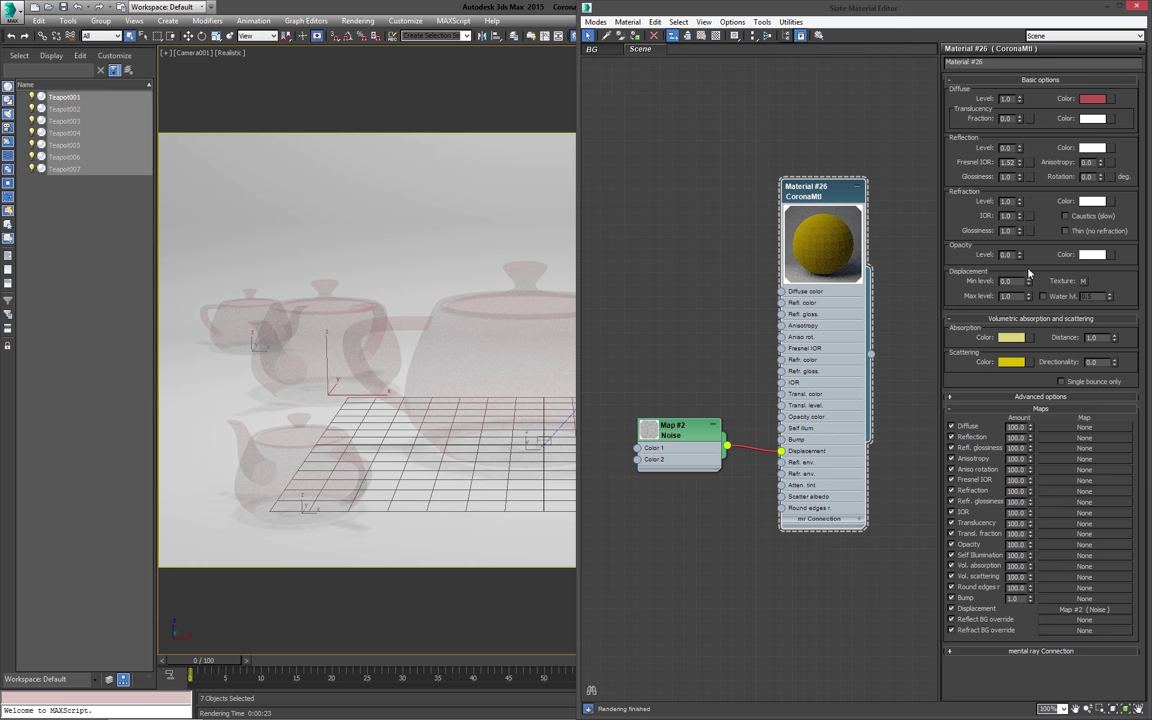
# Step: Test render the teapots with volumetric scattering, stop the render and close the frame buffer
pyautogui.moveTo(735, 186); pyautogui.dragTo(722, 200, button='middle')
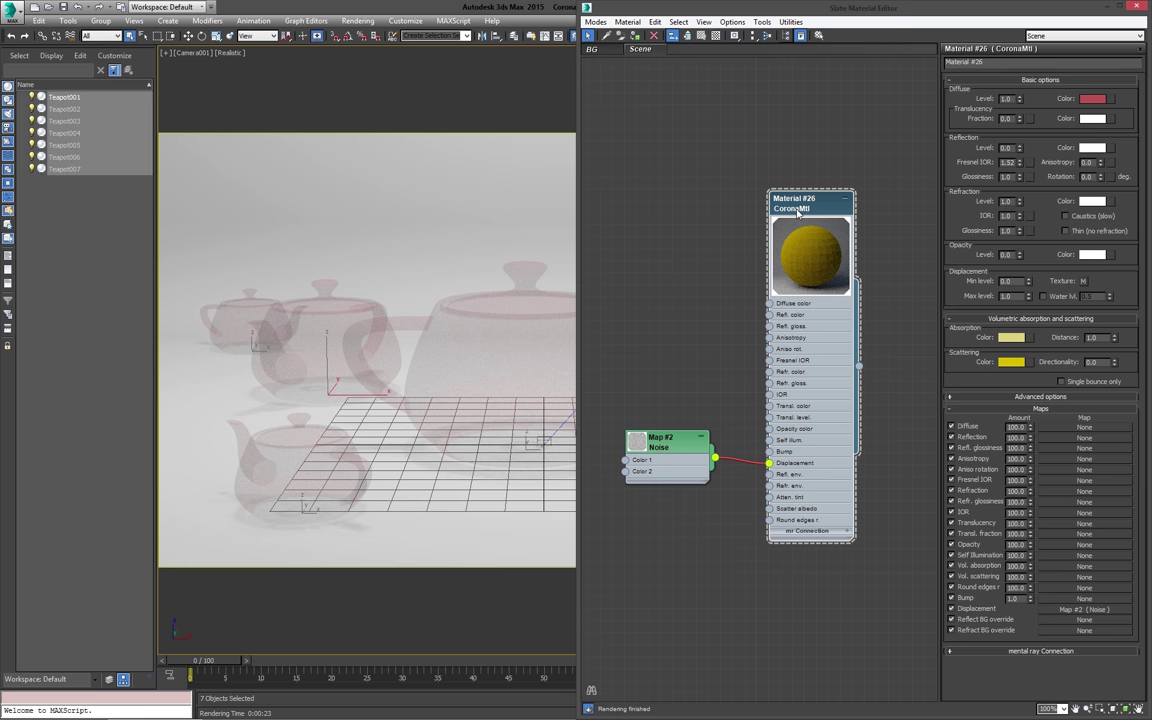
pyautogui.hotkey('shift', 'q')
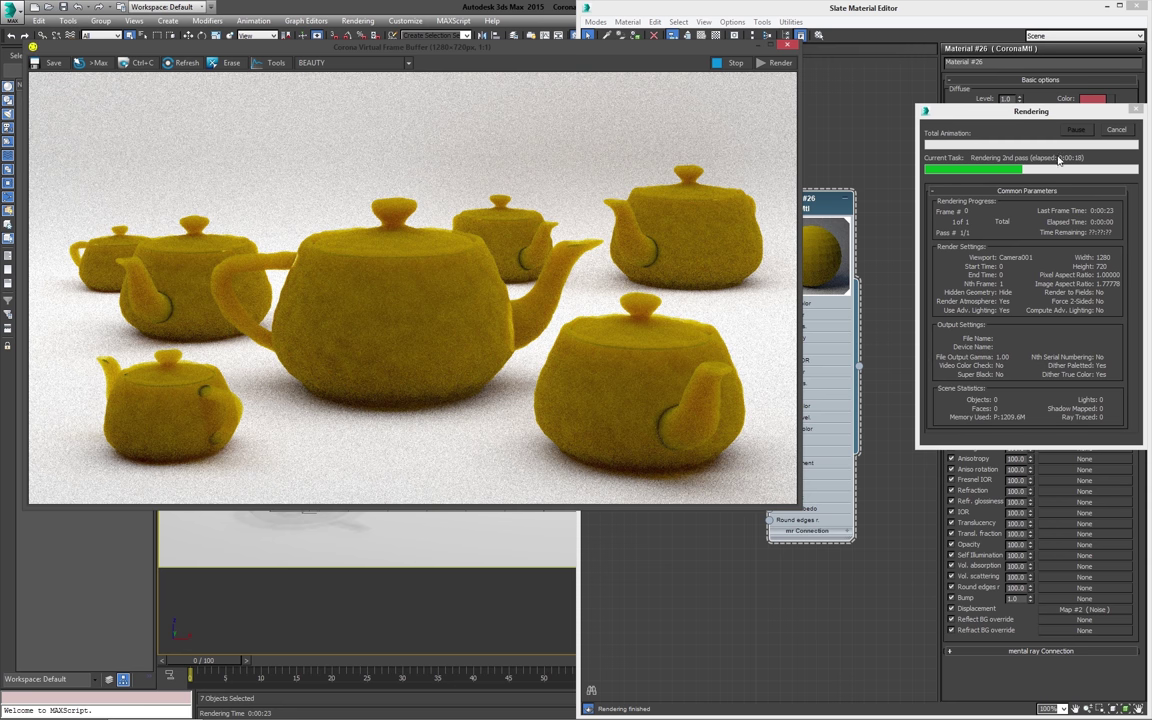
pyautogui.click(1115, 129)
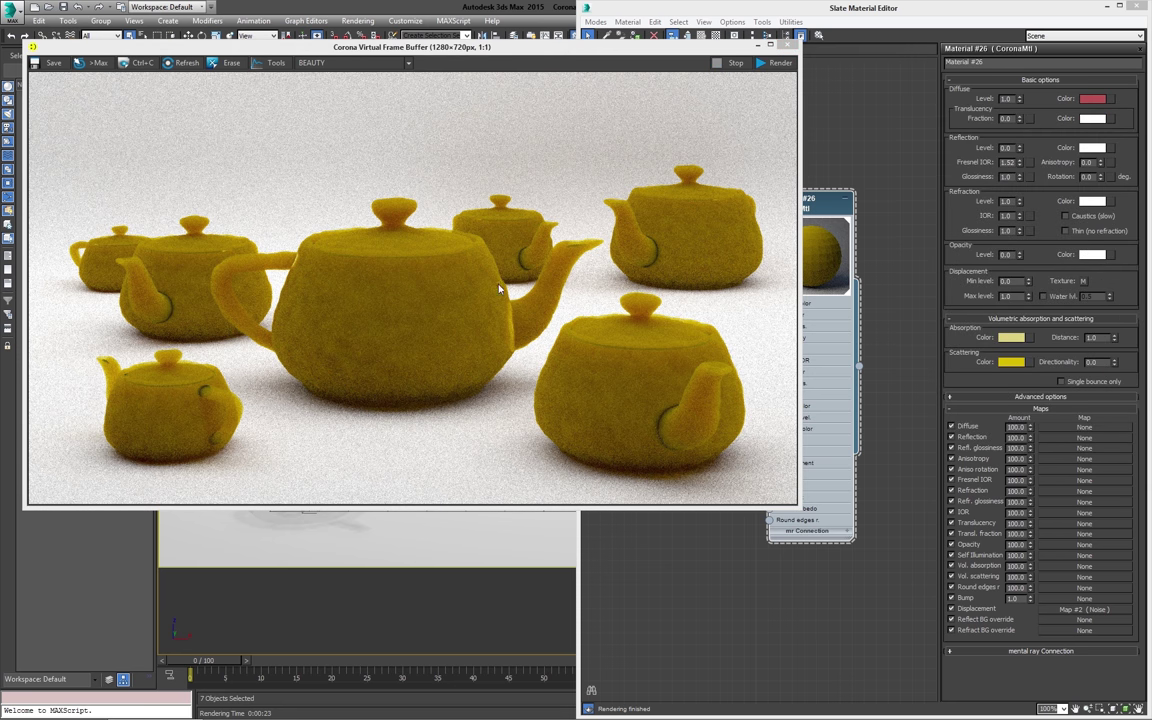
pyautogui.click(788, 46)
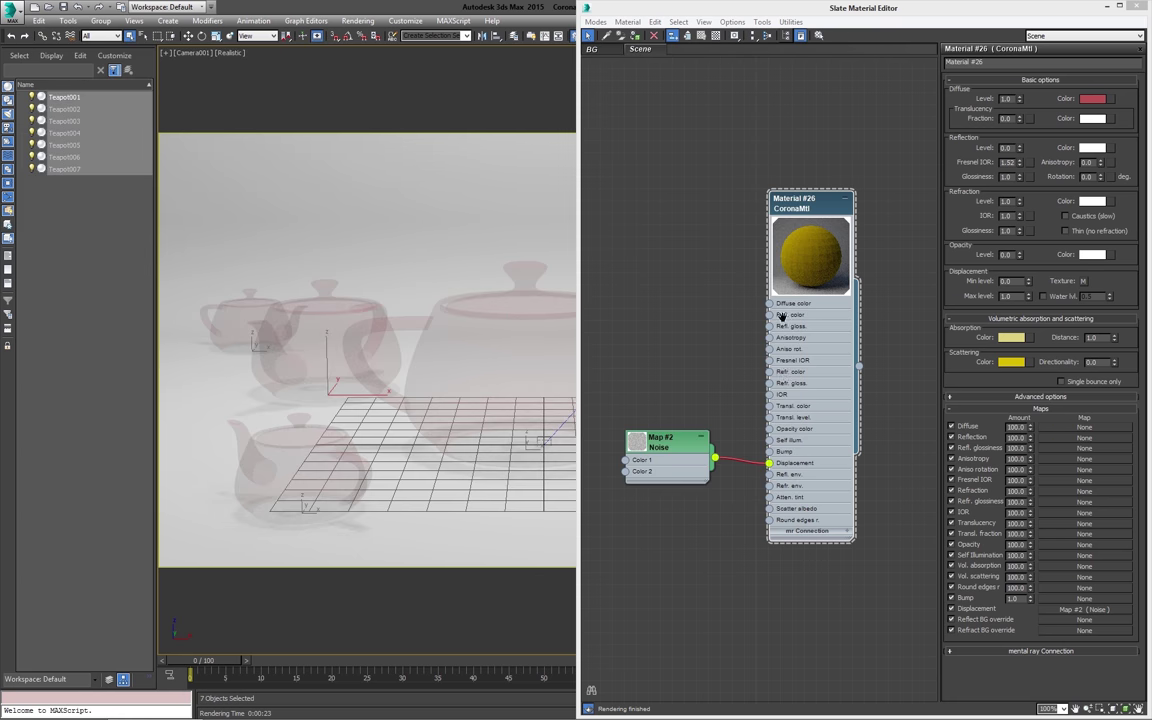
# Step: Reset the CoronaMtl to an opaque glossy surface: absorption distance 0.0, refraction level 0.0, opacity level 1.0 and reflection level 1.0
pyautogui.moveTo(679, 495); pyautogui.dragTo(679, 400, button='middle')
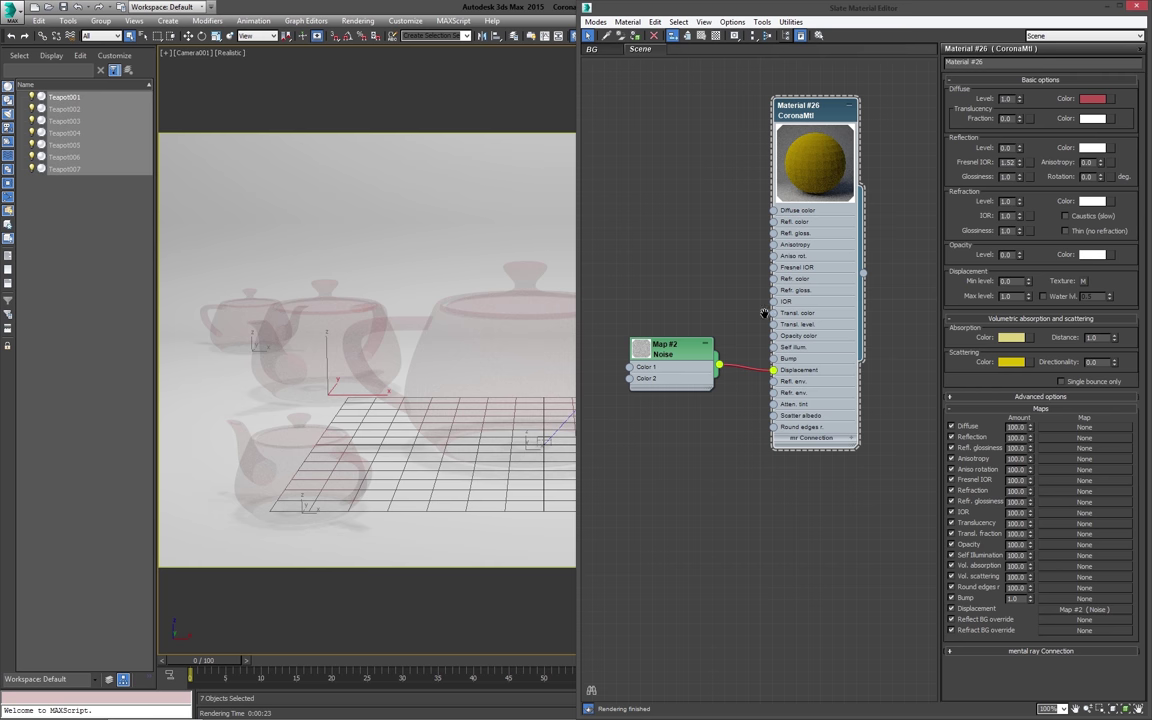
pyautogui.moveTo(764, 304); pyautogui.dragTo(767, 249, button='middle')
pyautogui.rightClick(1114, 338)
pyautogui.moveTo(784, 339); pyautogui.dragTo(795, 509, button='middle')
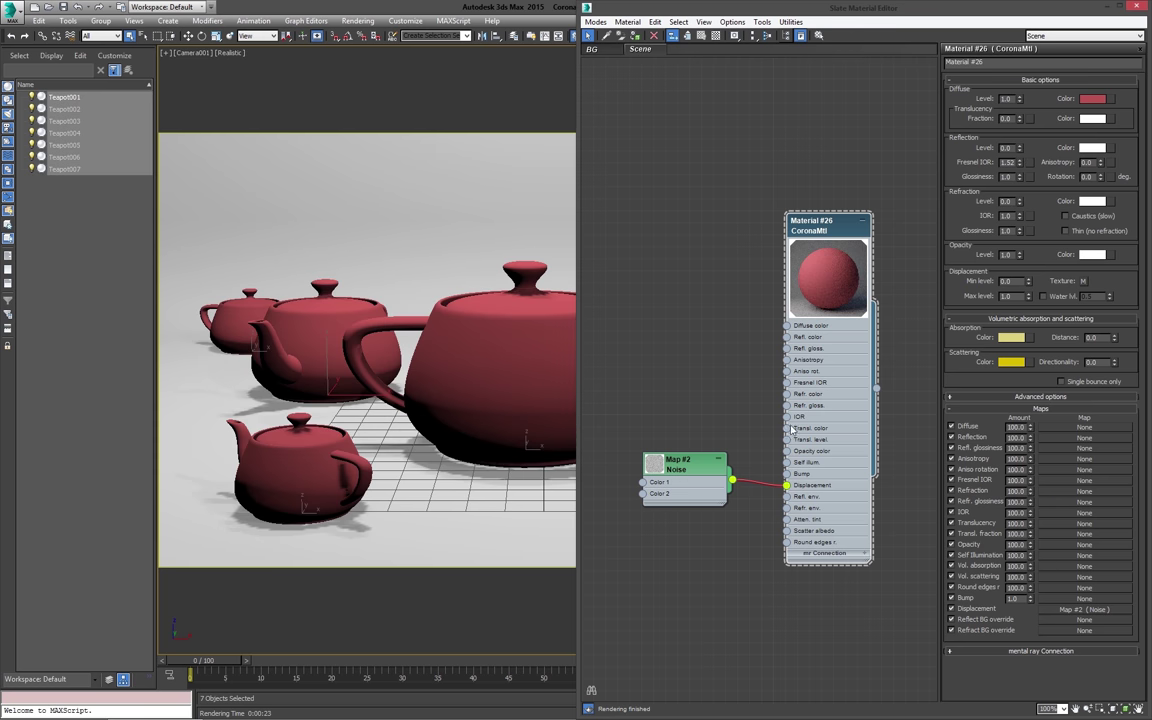
pyautogui.moveTo(1020, 148); pyautogui.dragTo(1022, 89)
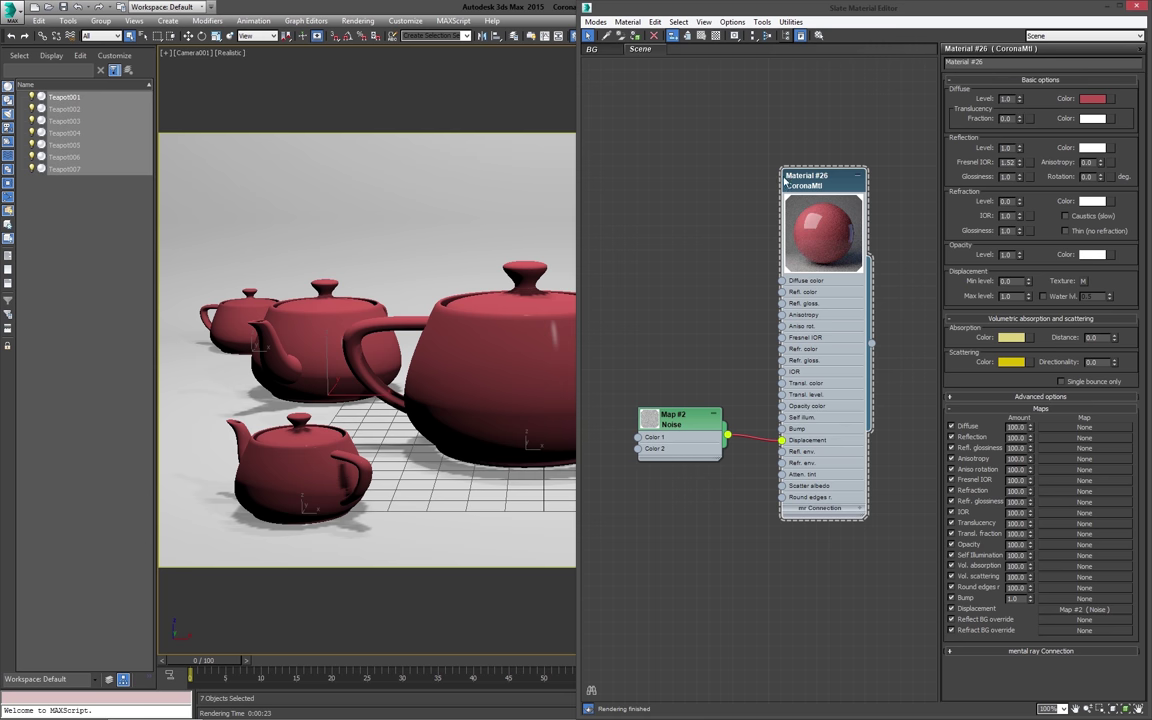
# Step: Minimize the material editor and create a standard box in front of the central teapot
pyautogui.click(1137, 7)
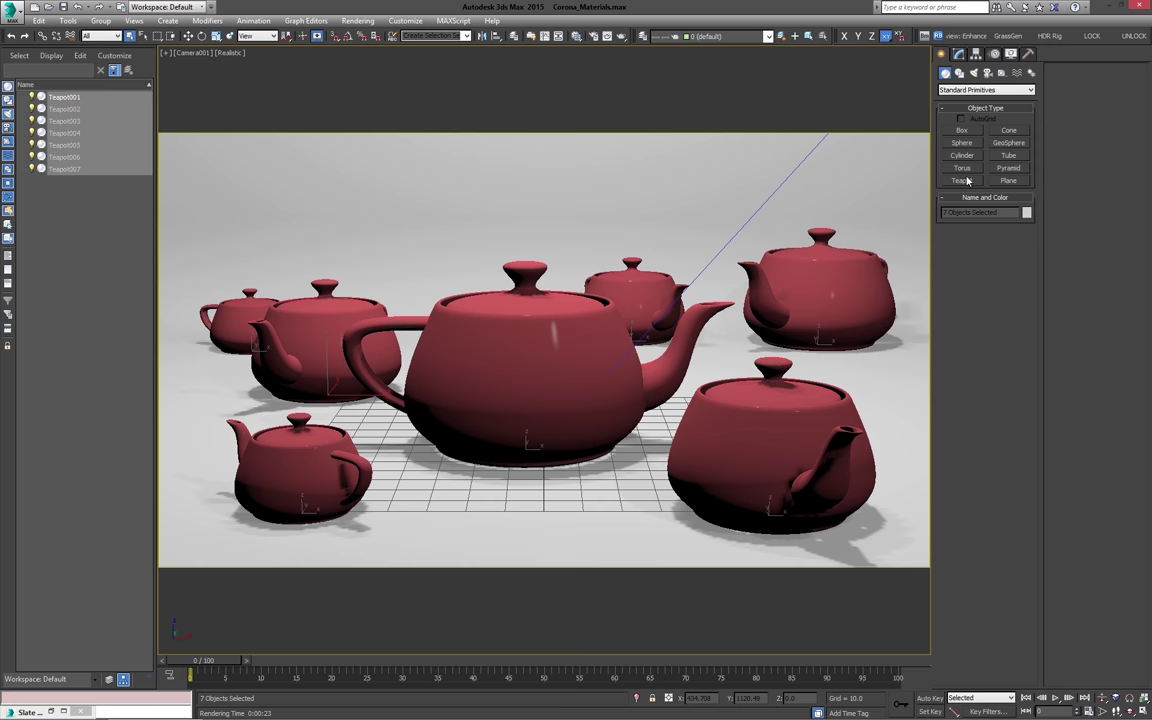
pyautogui.click(961, 131)
pyautogui.moveTo(440, 487); pyautogui.dragTo(652, 547)
pyautogui.click(622, 429)
pyautogui.rightClick(673, 478)
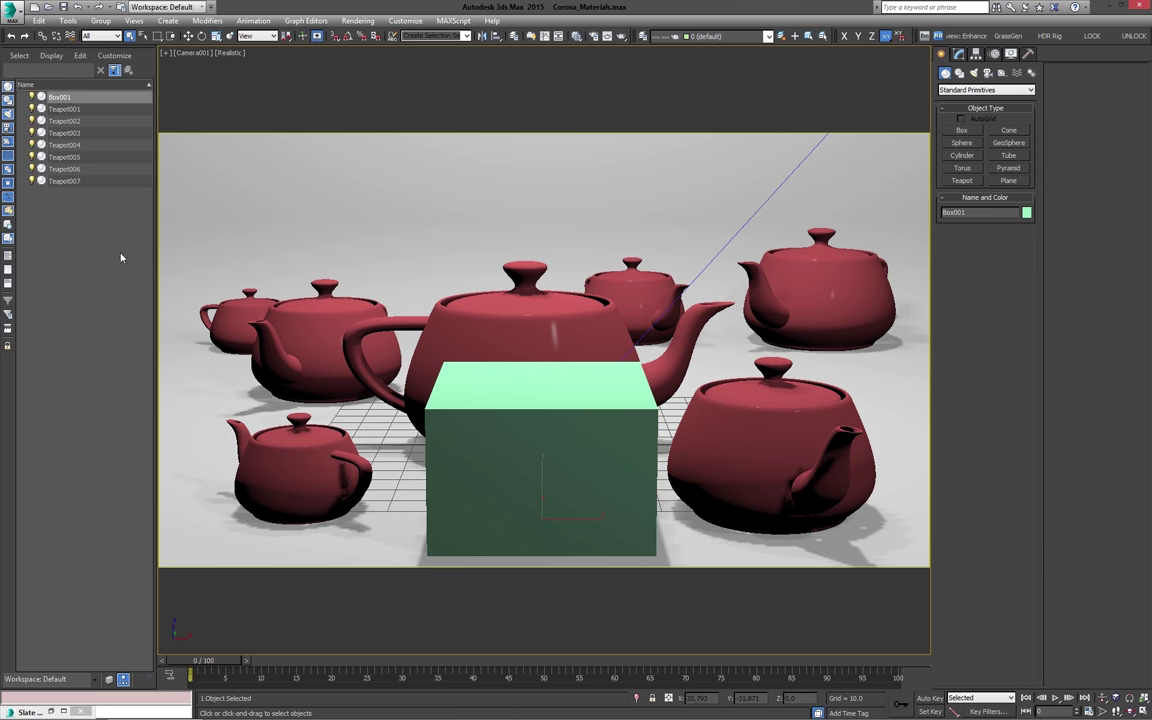
# Step: Select all seven teapots and hide them from the scene
pyautogui.click(67, 111)
pyautogui.keyDown('shift'); pyautogui.click(65, 180); pyautogui.keyUp('shift')
pyautogui.click(31, 108)
# Step: Raise the box above the grid and move it back to about X -4.1, Y -37.1, Z 25.6
pyautogui.click(560, 476)
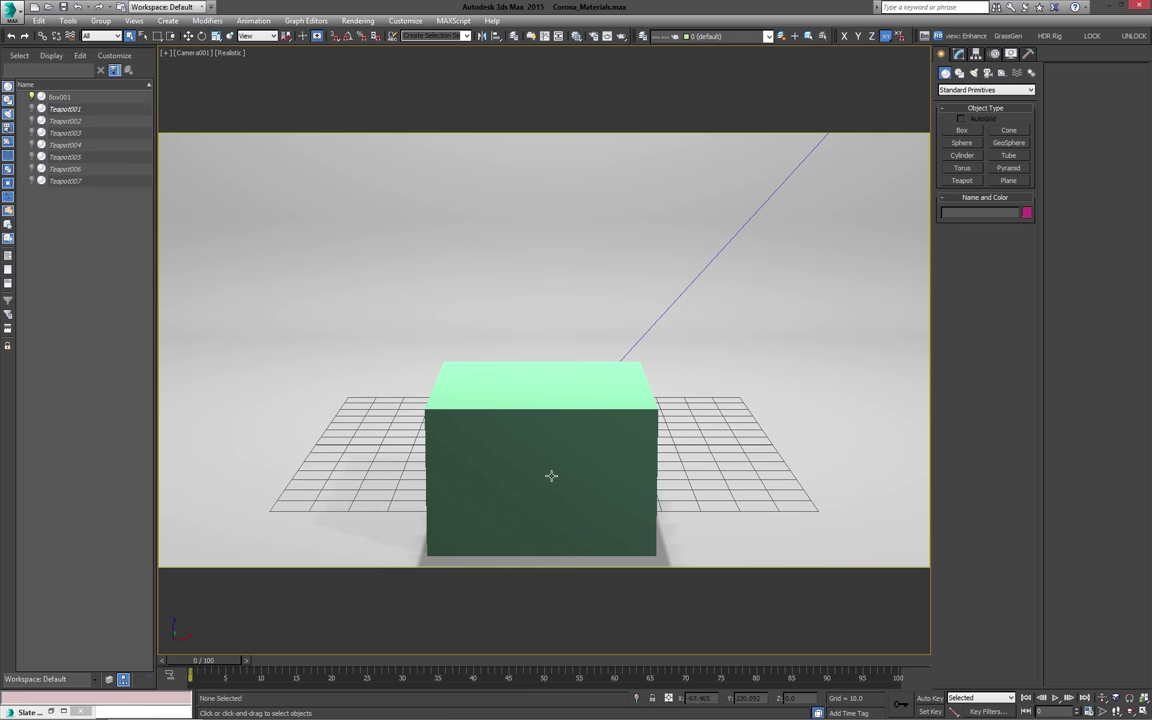
pyautogui.press('w')
pyautogui.moveTo(540, 480); pyautogui.dragTo(527, 396)
pyautogui.moveTo(771, 697); pyautogui.dragTo(750, 541)
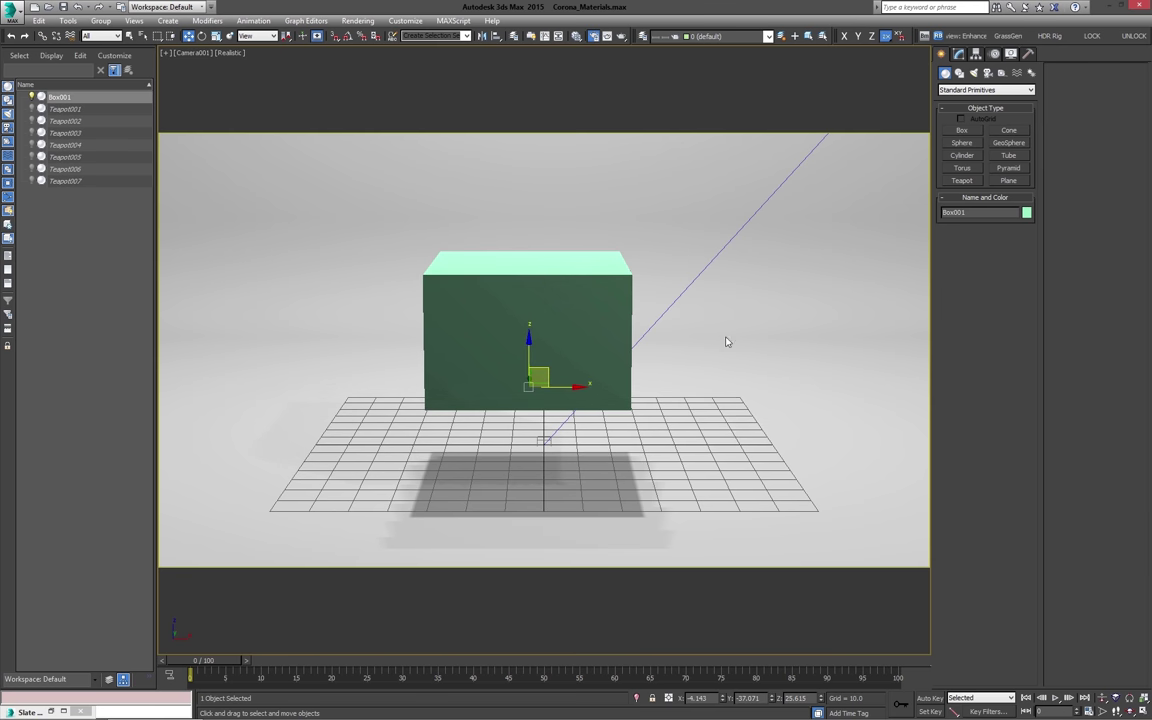
# Step: Bring back the Slate Material Editor and expand the CoronaMtl's advanced options
pyautogui.press('F10')
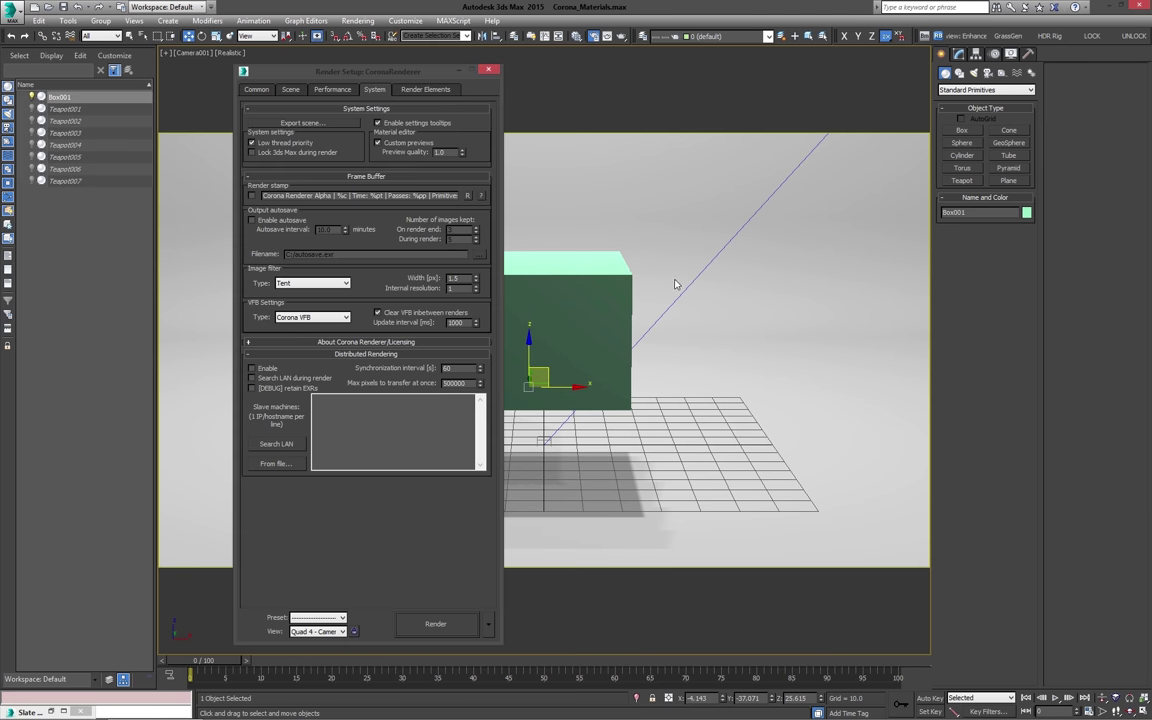
pyautogui.click(488, 71)
pyautogui.press('m')
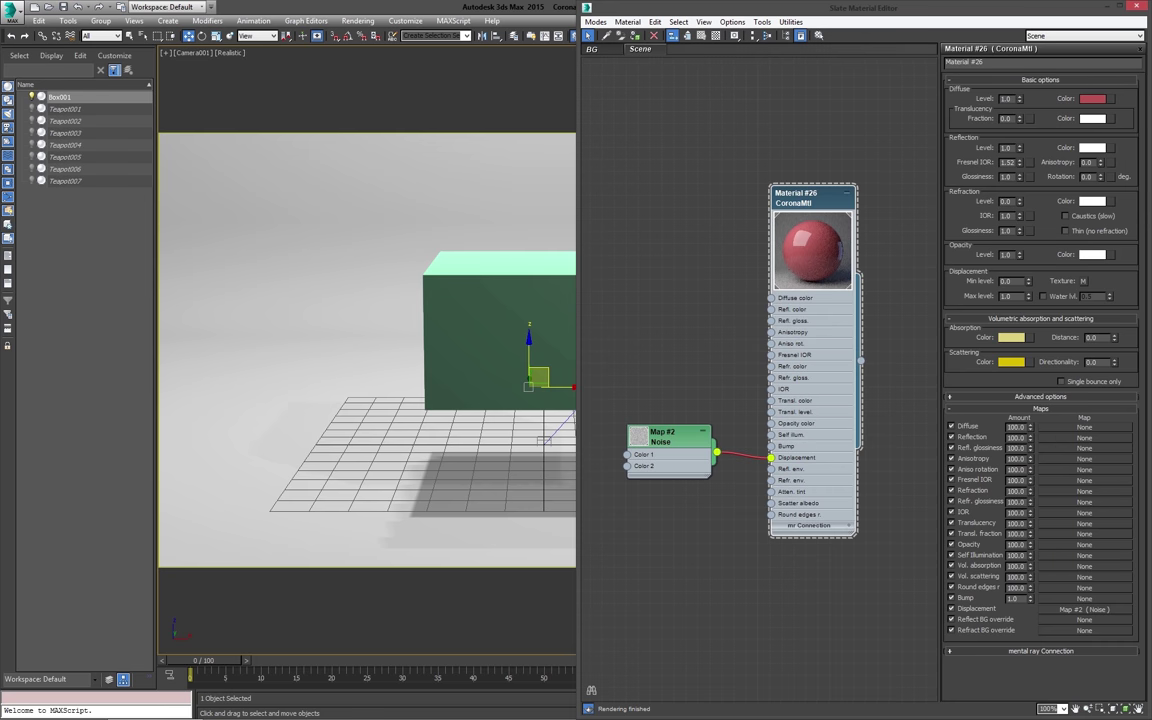
pyautogui.click(1033, 400)
pyautogui.moveTo(707, 480); pyautogui.dragTo(714, 375, button='middle')
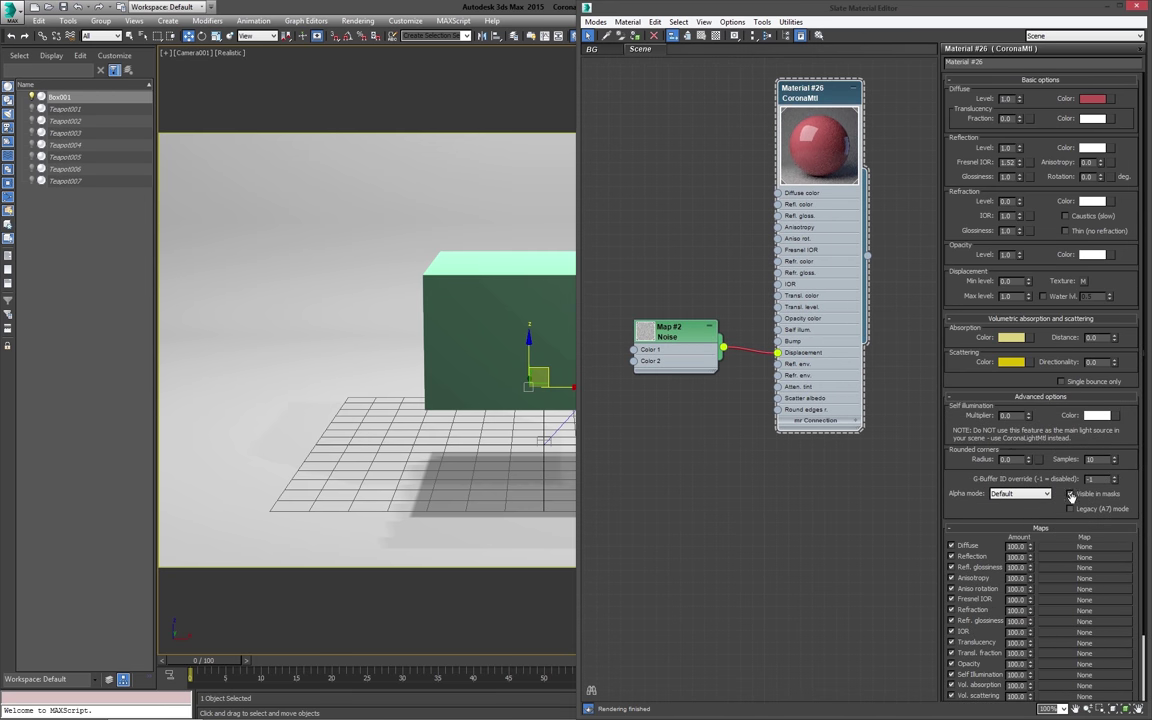
pyautogui.moveTo(783, 327); pyautogui.dragTo(785, 385, button='middle')
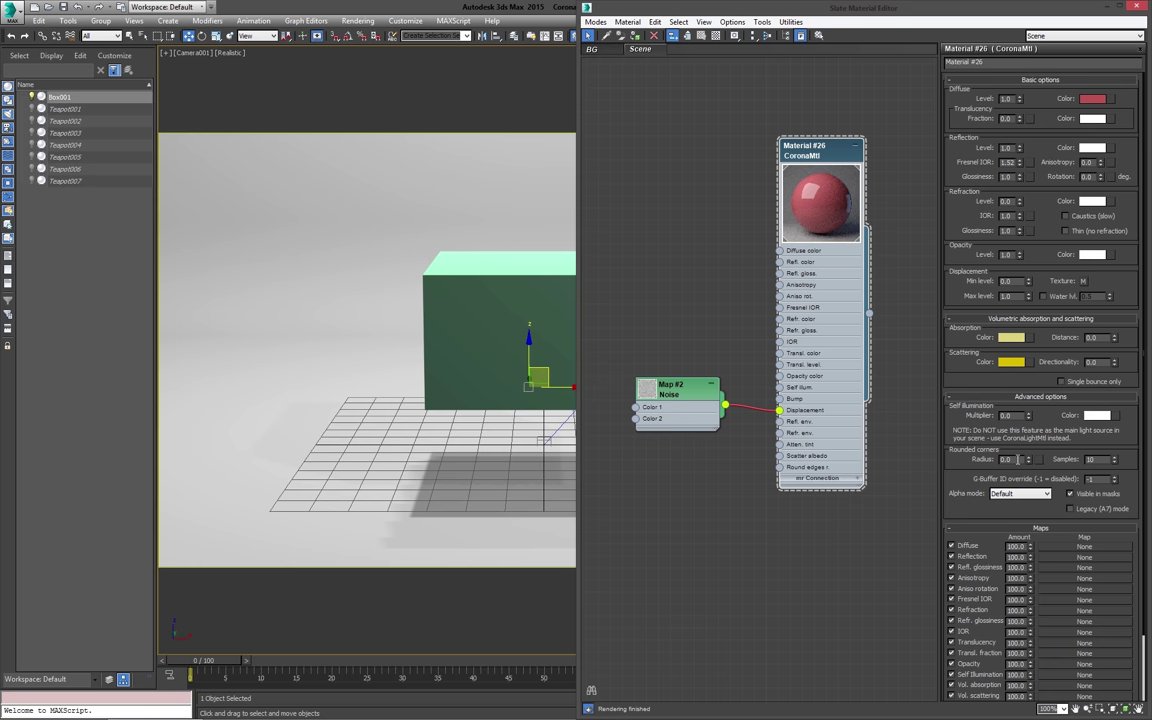
# Step: Set the CoronaMtl's rounded corners radius to 1.0 and assign the material to the box
pyautogui.doubleClick(1018, 459)
pyautogui.write('1')
pyautogui.press('Return')
pyautogui.click(815, 147)
pyautogui.press('a')
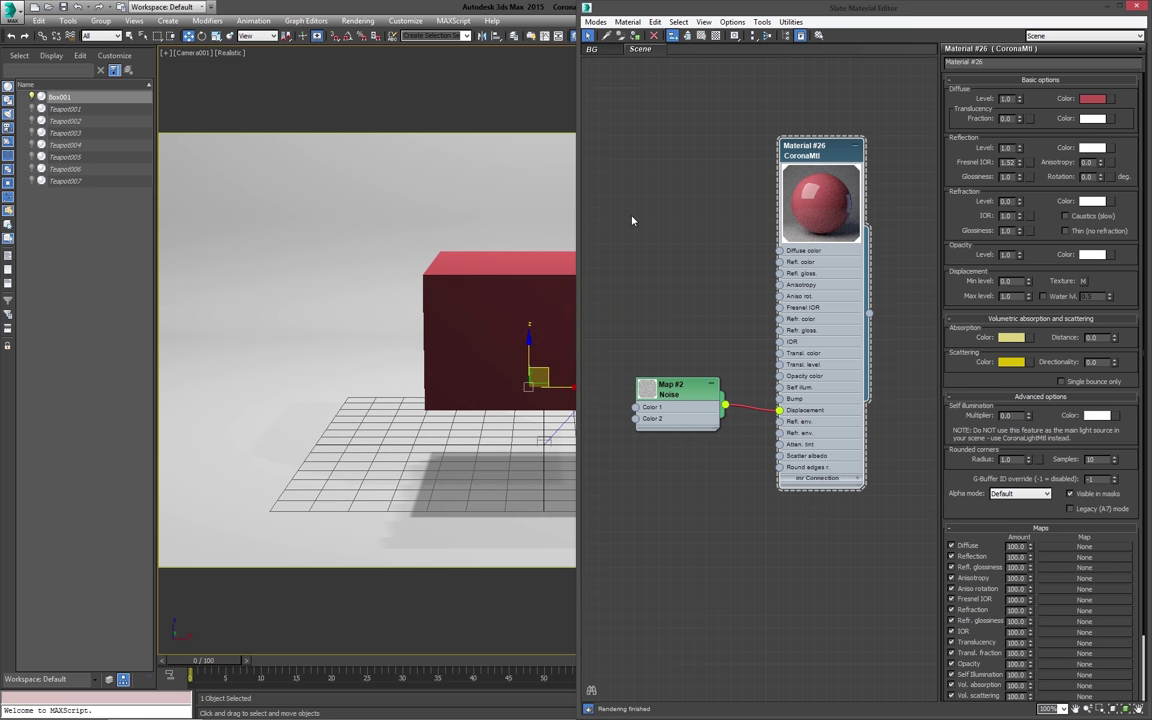
# Step: Bring the box closer to the camera, to about Y -97.8, and test render its rounded corners
pyautogui.click(1106, 6)
pyautogui.press('r')
pyautogui.moveTo(545, 370); pyautogui.dragTo(543, 437)
pyautogui.press('w')
pyautogui.hotkey('shift', 'q')
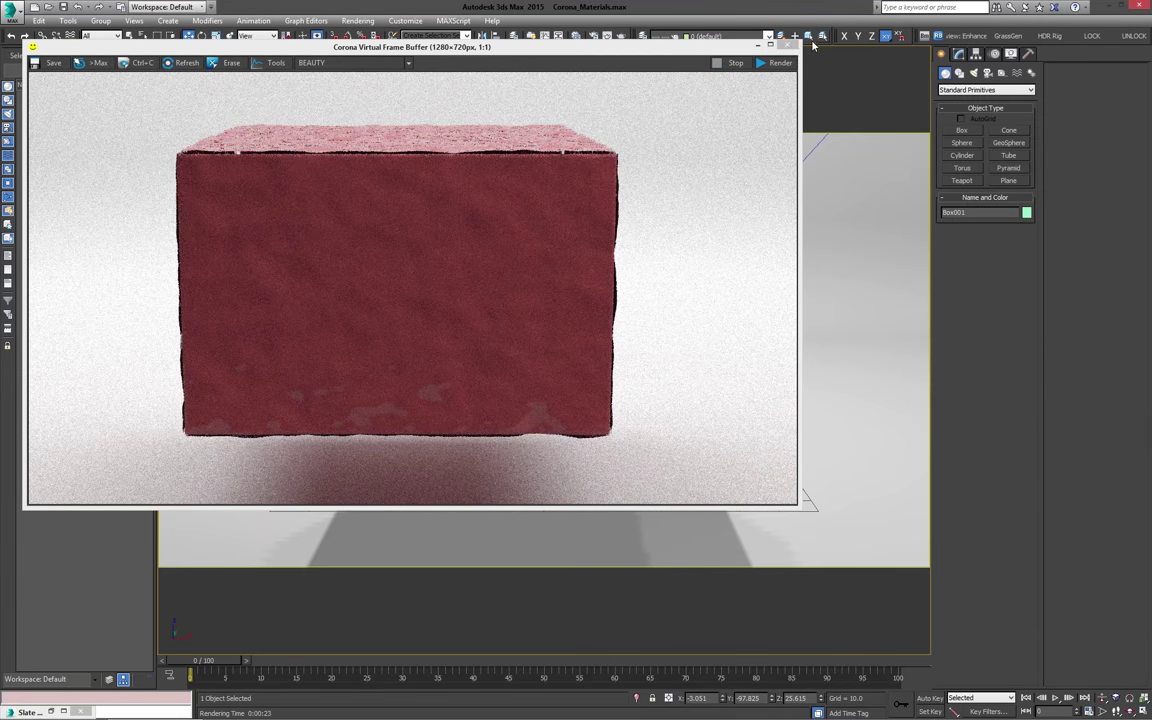
pyautogui.click(790, 46)
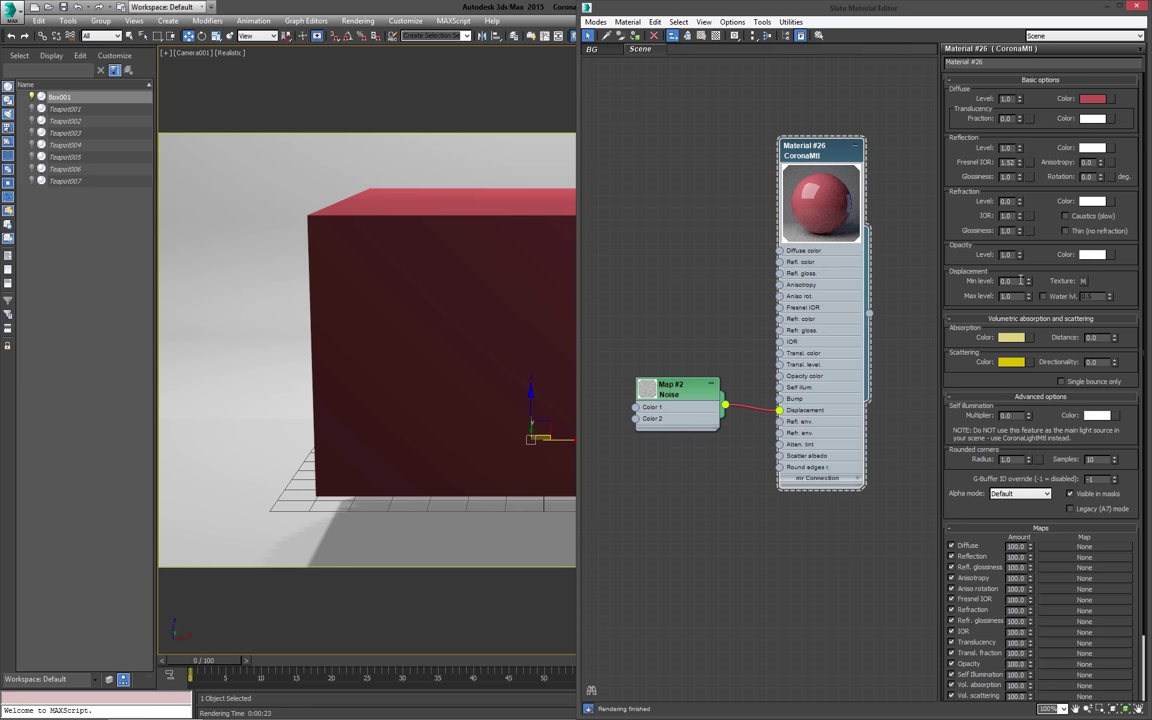
# Step: Disconnect the Noise map from the CoronaMtl's displacement and test render the box's rounded corners
pyautogui.rightClick(1083, 281)
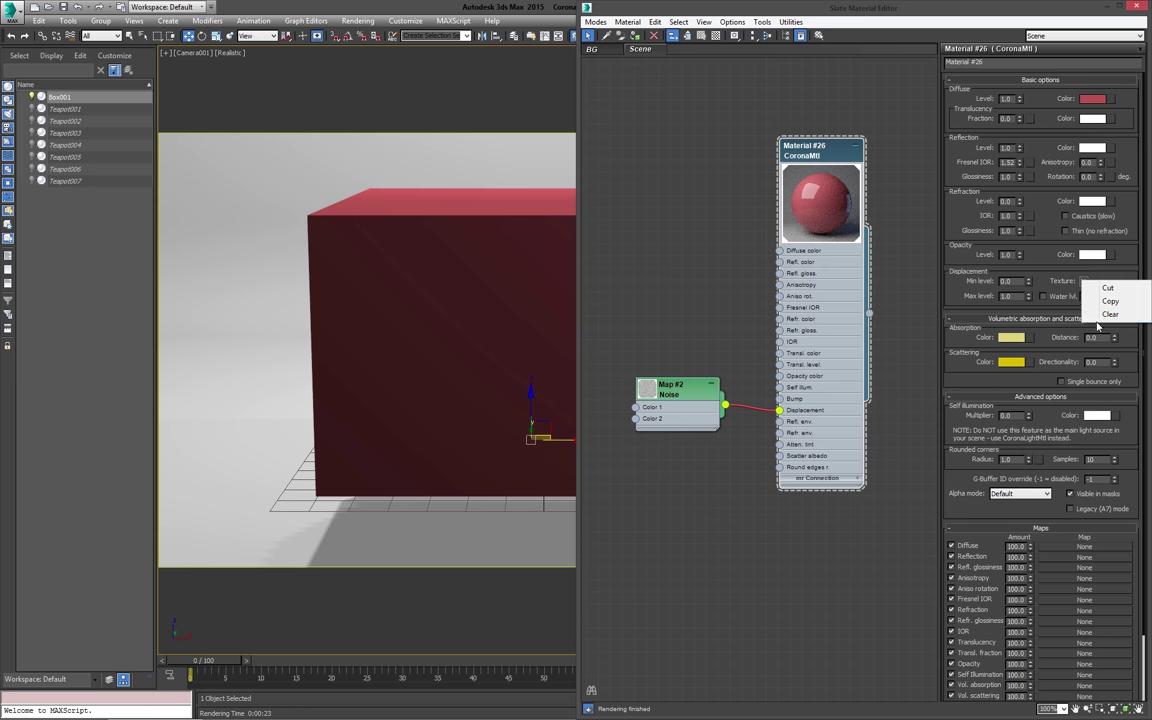
pyautogui.click(751, 405)
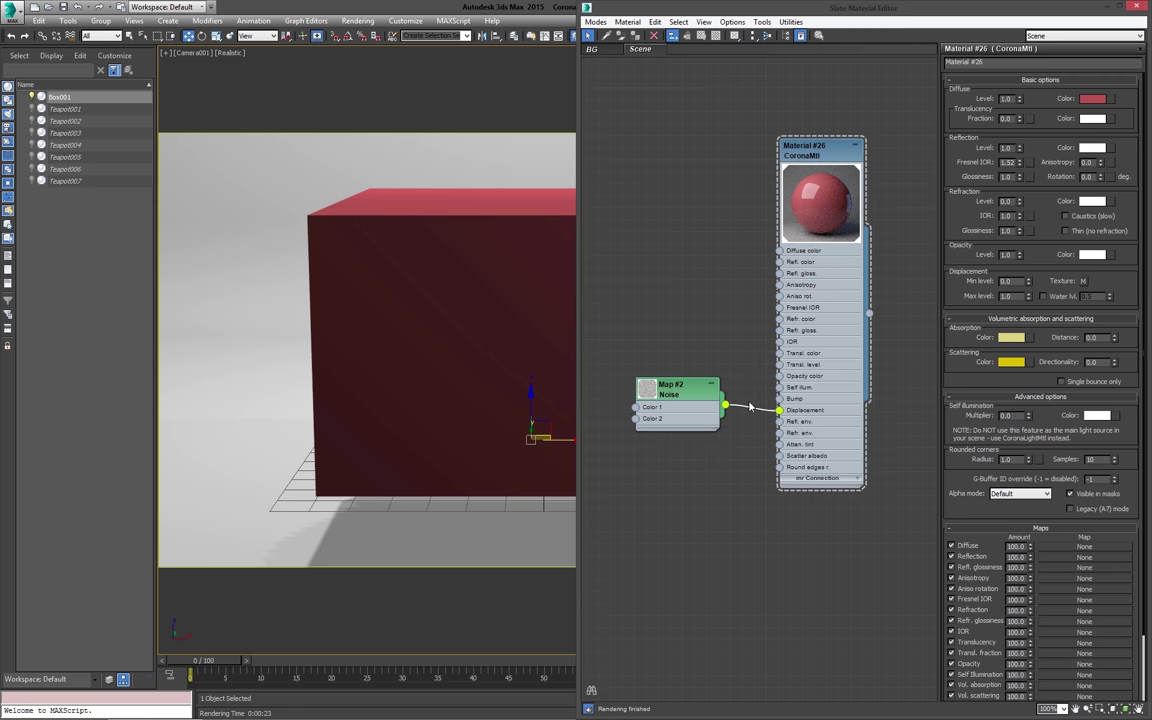
pyautogui.press('Delete')
pyautogui.hotkey('shift', 'q')
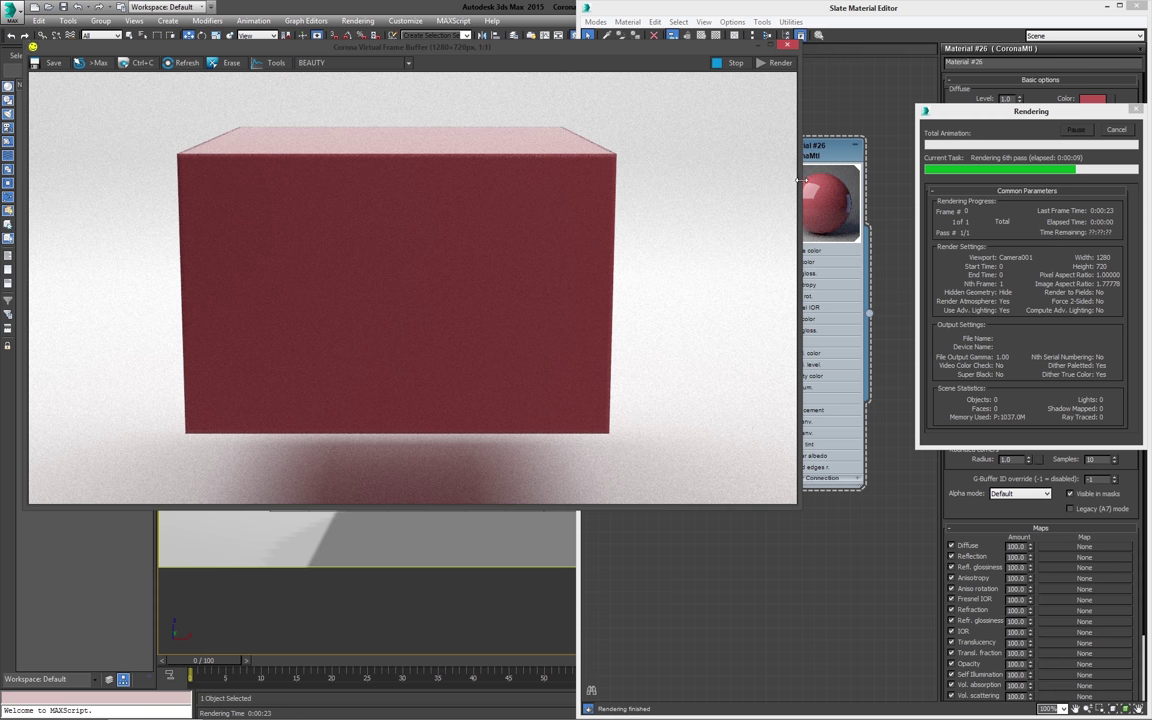
pyautogui.click(1112, 130)
pyautogui.click(787, 45)
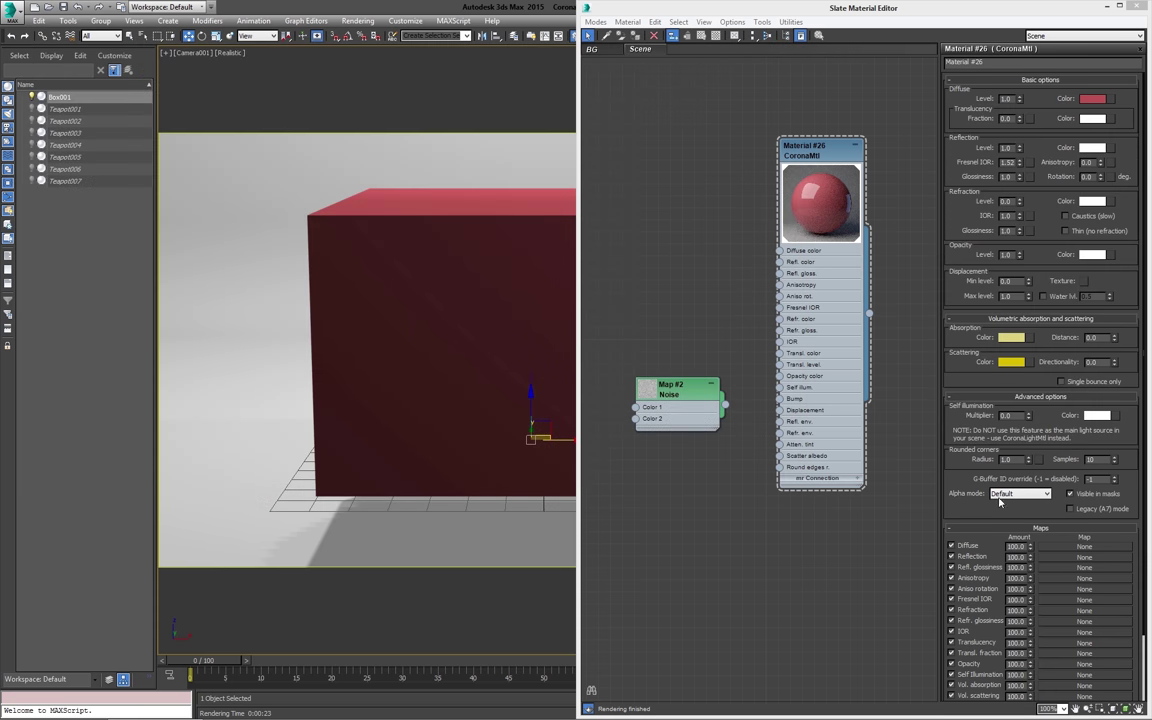
# Step: Reduce the CoronaMtl's rounded corners radius to 0.1 and test render the box
pyautogui.moveTo(1014, 459); pyautogui.dragTo(956, 450)
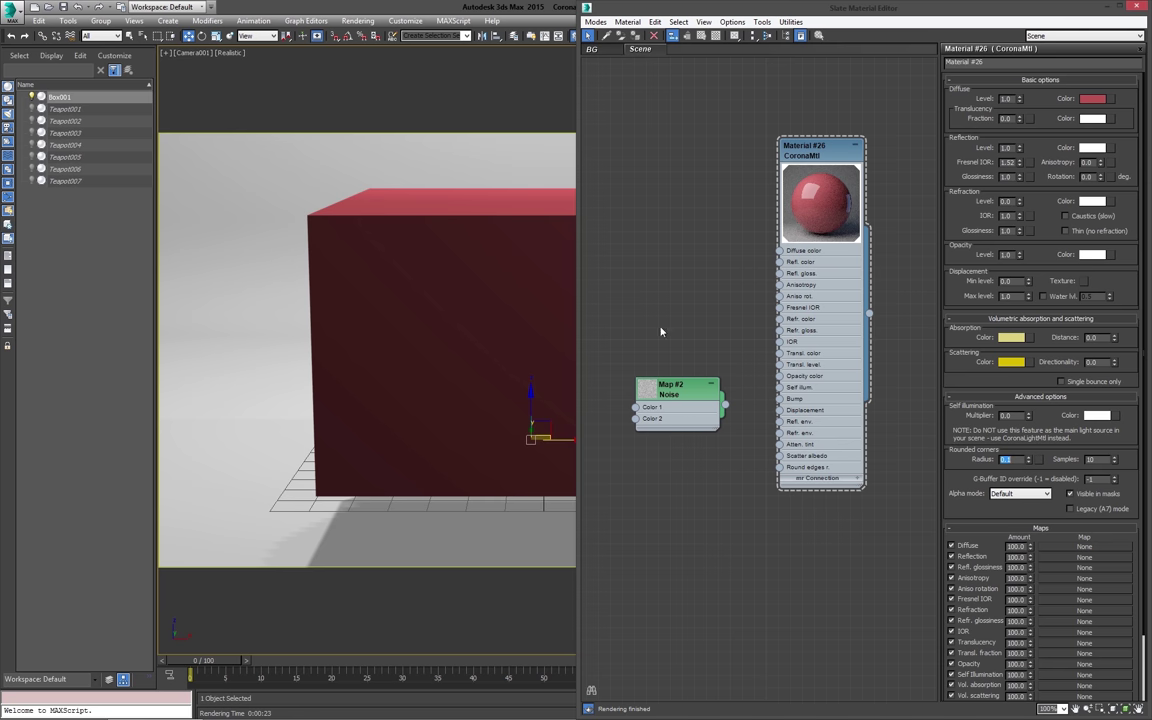
pyautogui.hotkey('shift', 'q')
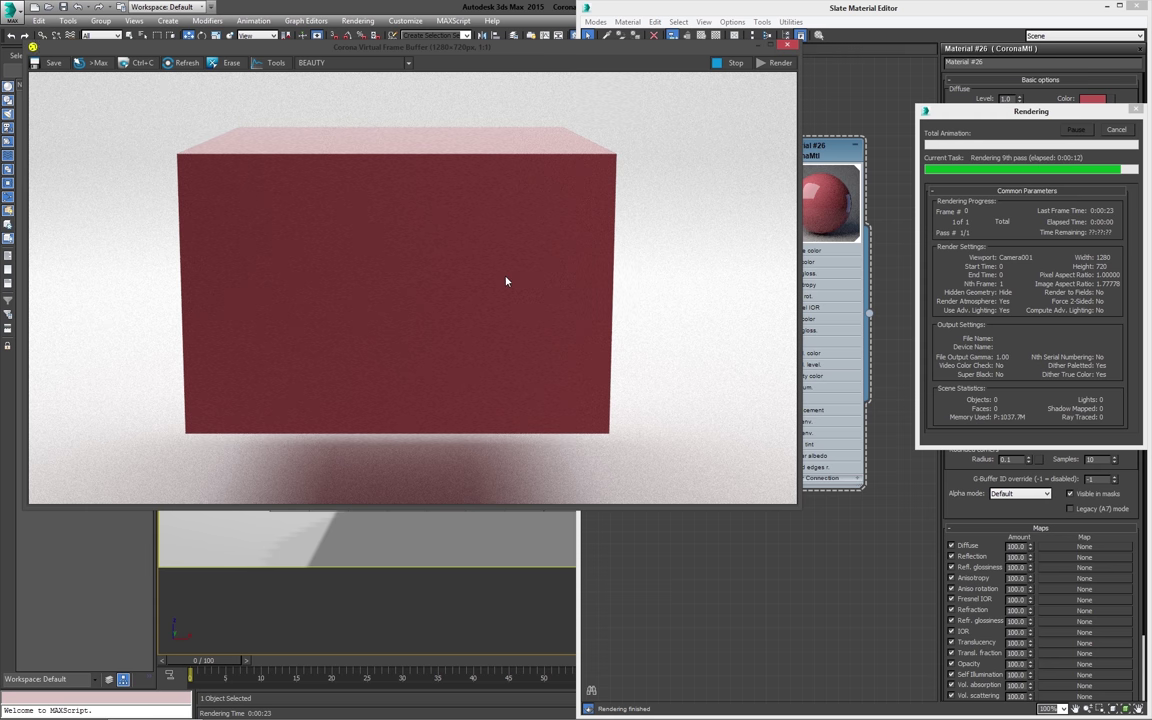
pyautogui.click(1110, 133)
pyautogui.click(787, 45)
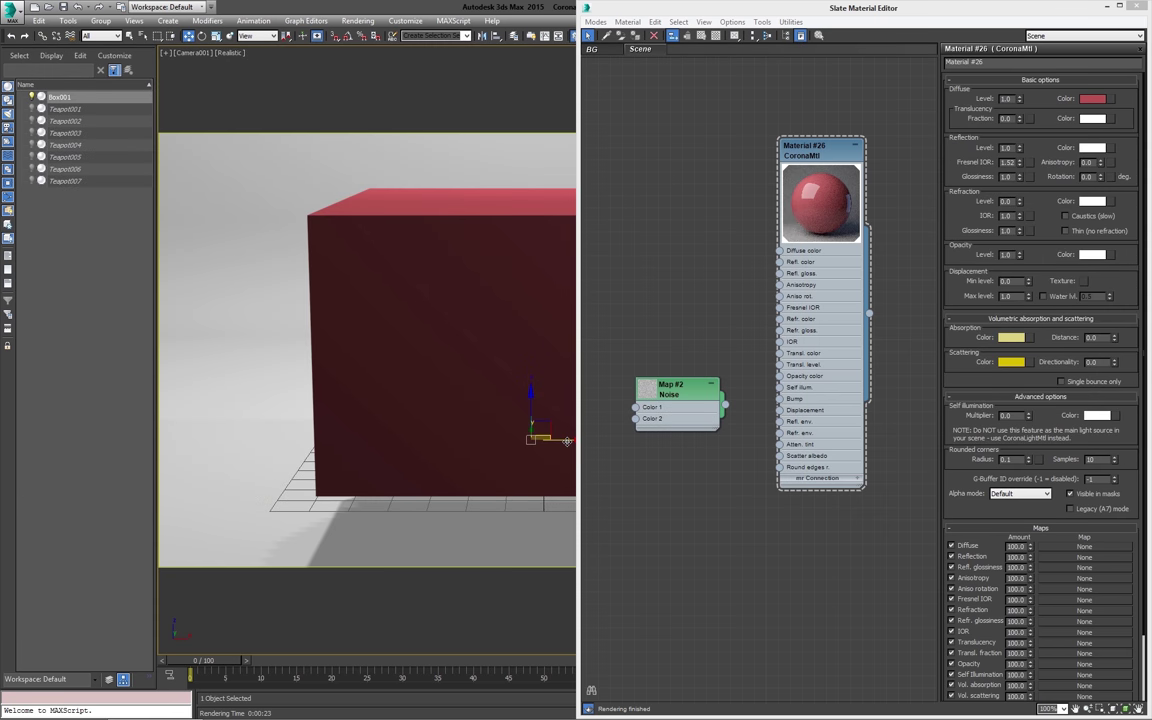
# Step: Shift the box sideways and clone it as an independent copy next to the original, at about X 27.9
pyautogui.moveTo(563, 440)
pyautogui.mouseDown()
pyautogui.moveTo(450, 430)
pyautogui.moveTo(437, 445)
pyautogui.moveTo(447, 466)
pyautogui.moveTo(434, 440)
pyautogui.moveTo(640, 400)
pyautogui.mouseUp()
pyautogui.press('r')
pyautogui.press('w')
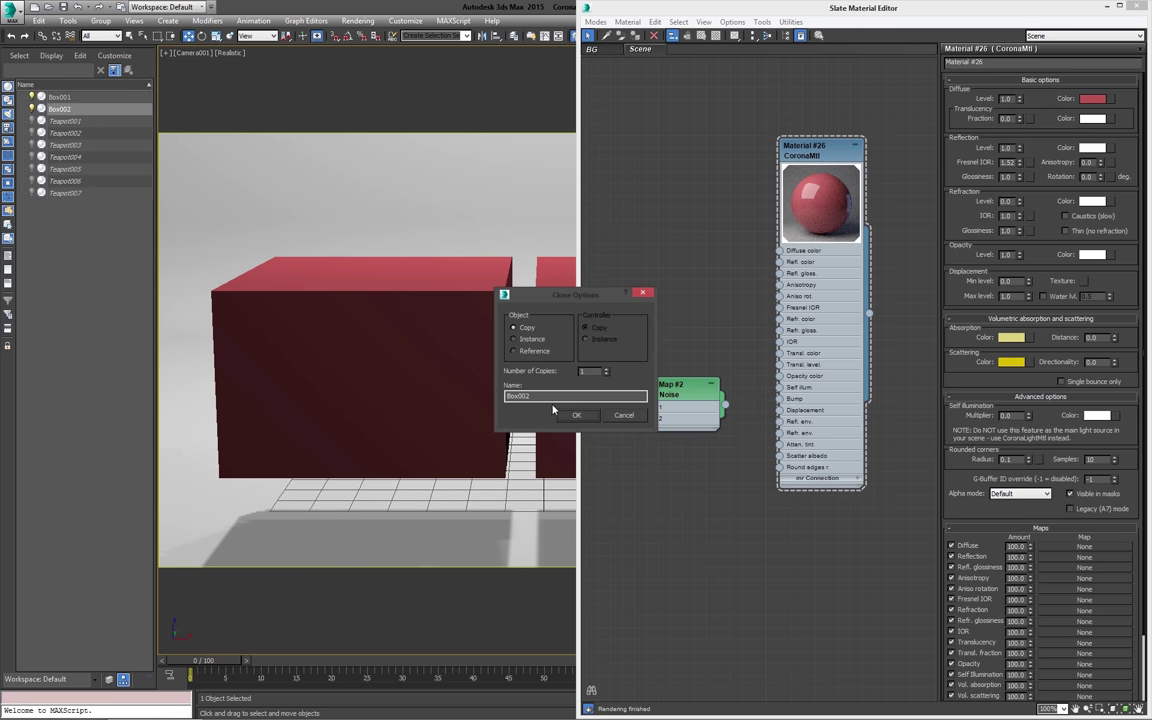
pyautogui.click(576, 415)
pyautogui.click(1107, 6)
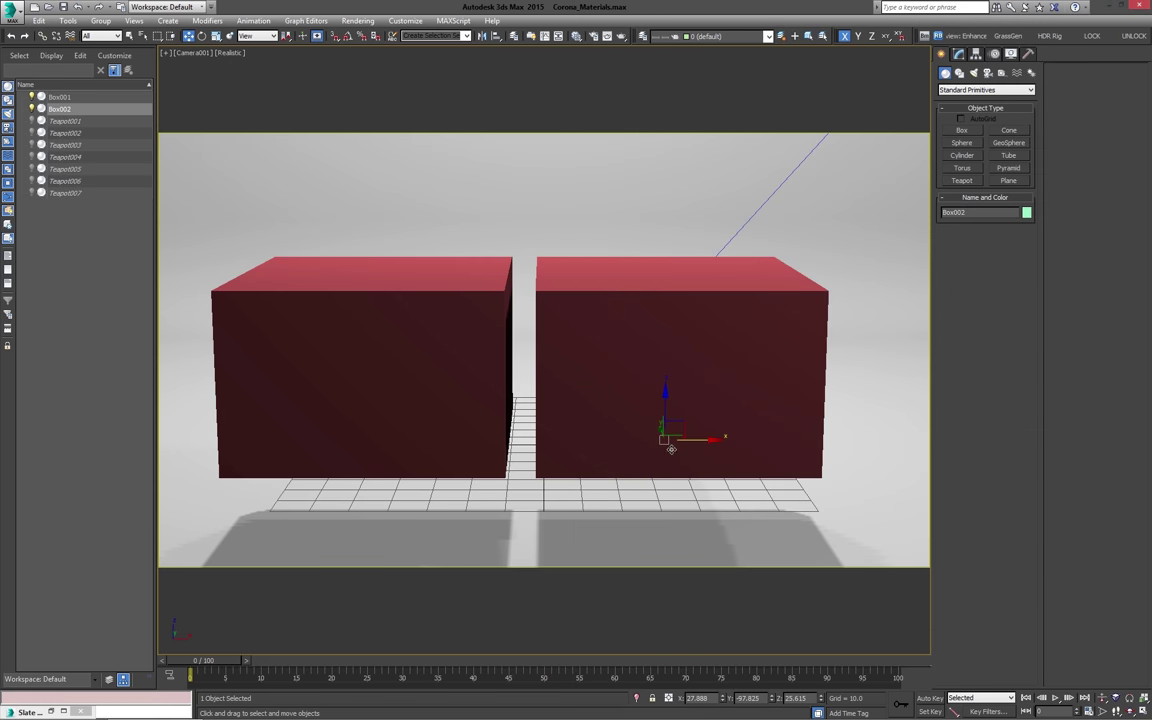
# Step: Delete the unused Noise map, then duplicate the CoronaMtl and set the duplicate's rounded corners radius to 0.0
pyautogui.press('m')
pyautogui.moveTo(683, 411); pyautogui.dragTo(661, 419, button='middle')
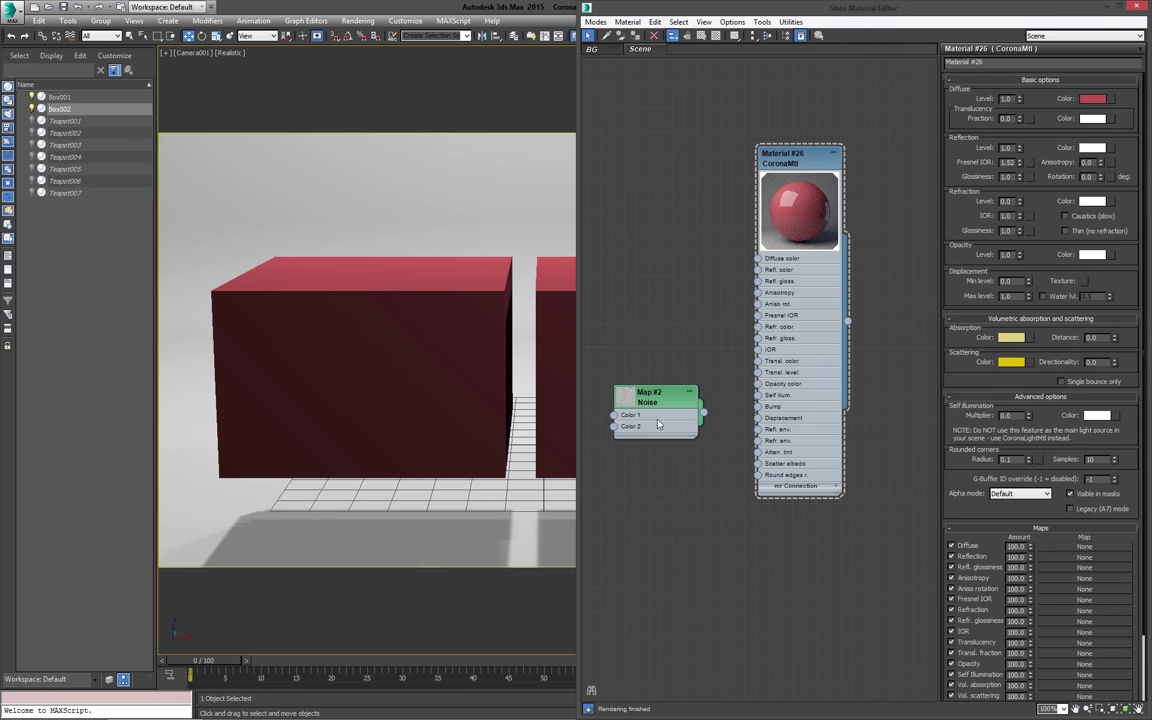
pyautogui.click(667, 403)
pyautogui.click(667, 404)
pyautogui.press('Delete')
pyautogui.moveTo(811, 167)
pyautogui.keyDown('shift'); pyautogui.mouseDown()
pyautogui.moveTo(651, 178)
pyautogui.moveTo(679, 153)
pyautogui.mouseUp(); pyautogui.keyUp('shift')
pyautogui.click(1040, 396)
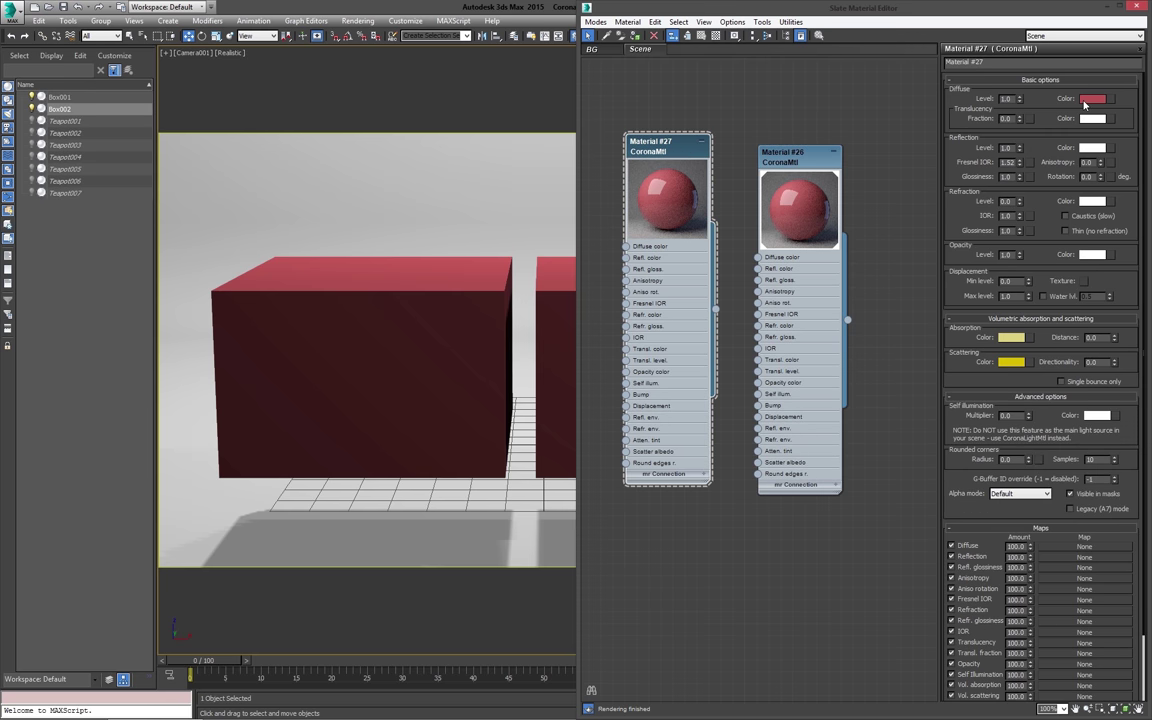
# Step: Change the duplicated CoronaMtl's diffuse color to green and assign it to the second box
pyautogui.click(1090, 99)
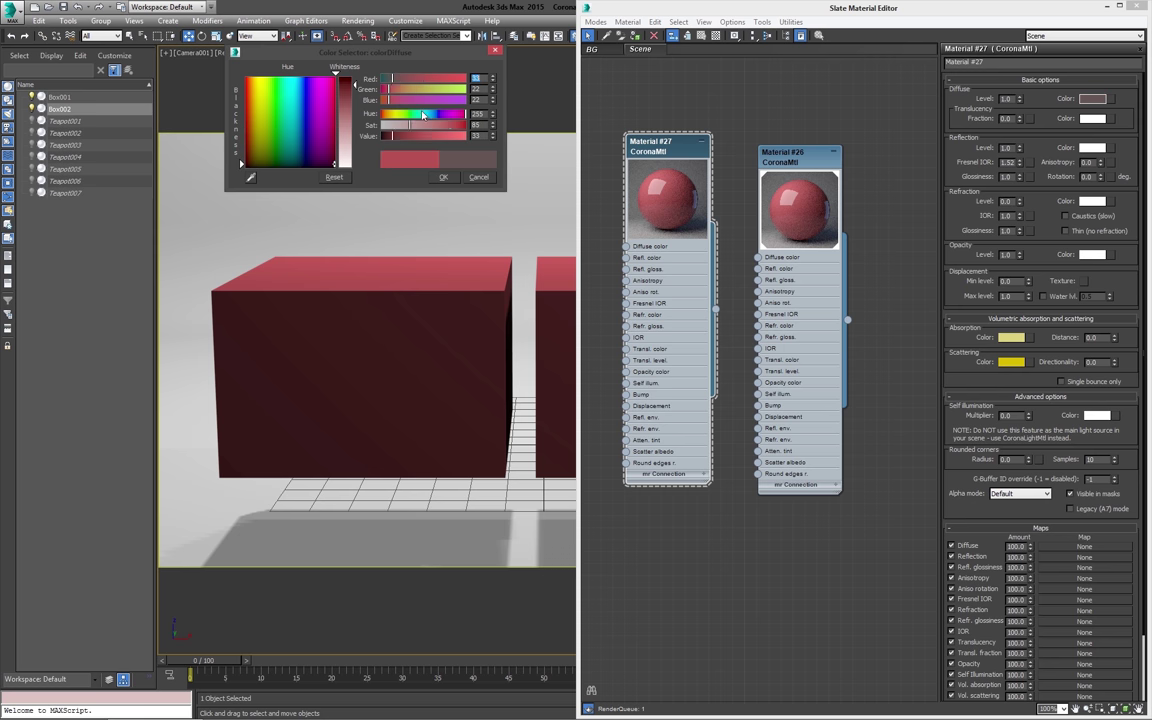
pyautogui.click(274, 163)
pyautogui.moveTo(410, 90); pyautogui.dragTo(433, 89)
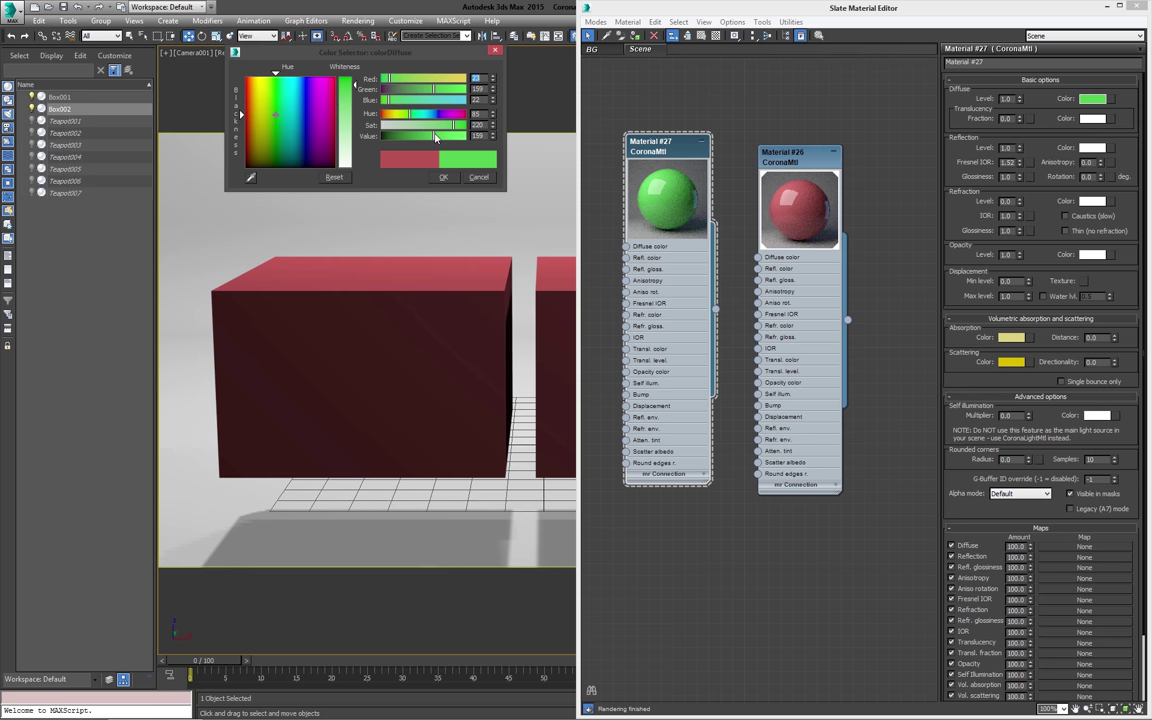
pyautogui.click(444, 177)
pyautogui.hotkey('shift', 'q')
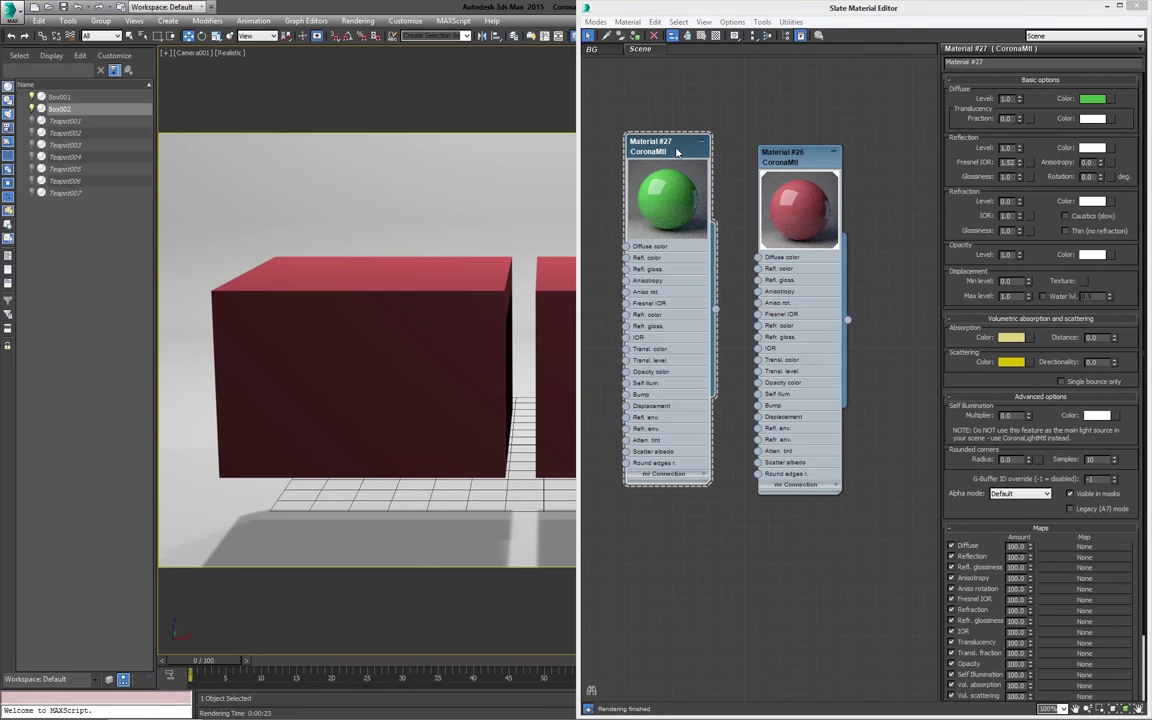
pyautogui.click(677, 155)
pyautogui.press('a')
# Step: Test render both boxes to compare edges with and without rounded corners
pyautogui.hotkey('shift', 'q')
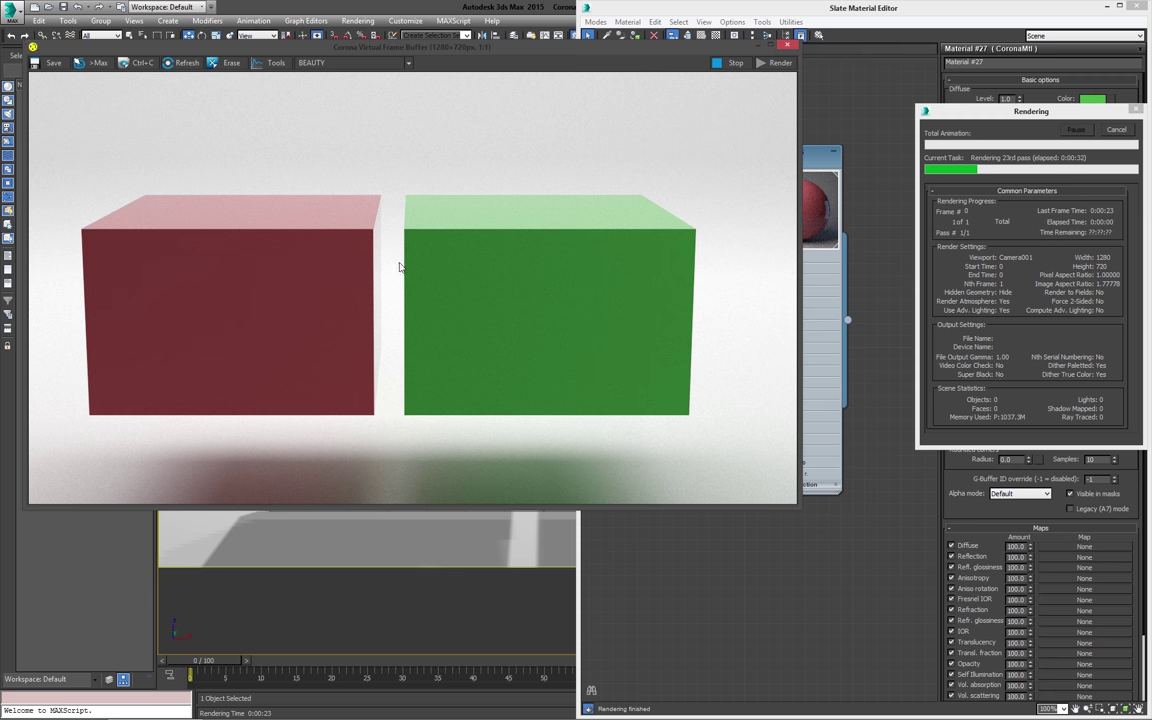
pyautogui.click(1117, 131)
pyautogui.click(788, 45)
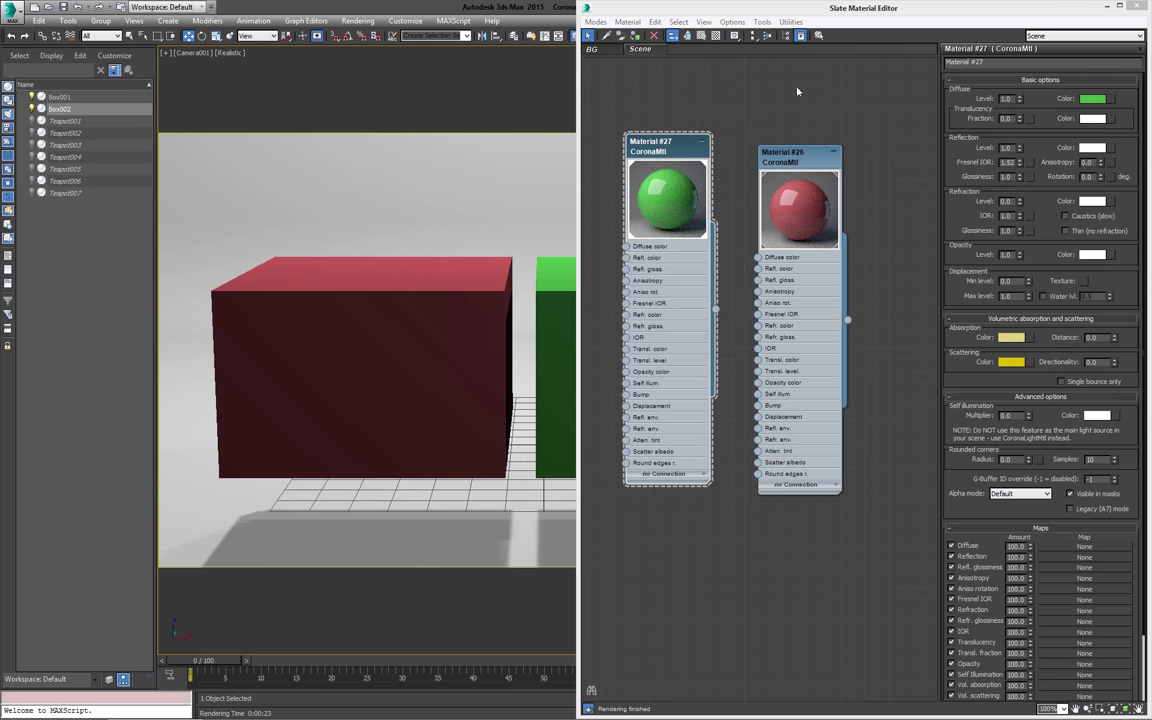
# Step: Delete the green CoronaMtl node and remove the second box from the scene
pyautogui.scroll(-3, 978, 403)
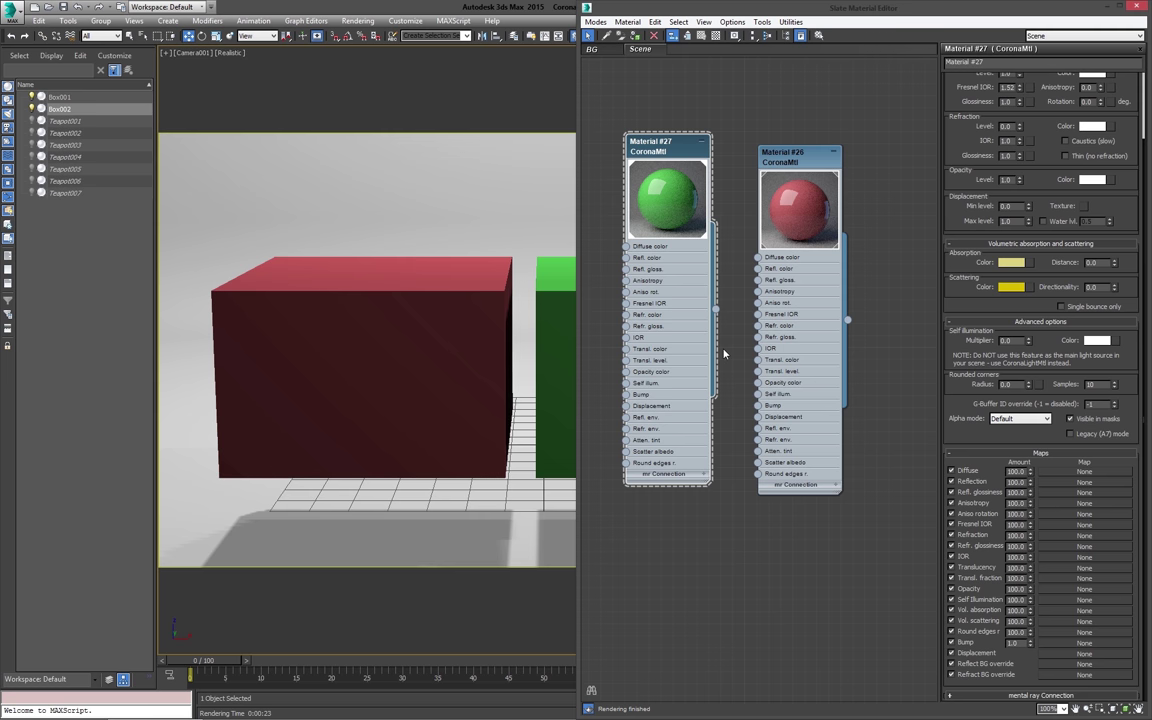
pyautogui.moveTo(790, 161); pyautogui.dragTo(862, 150)
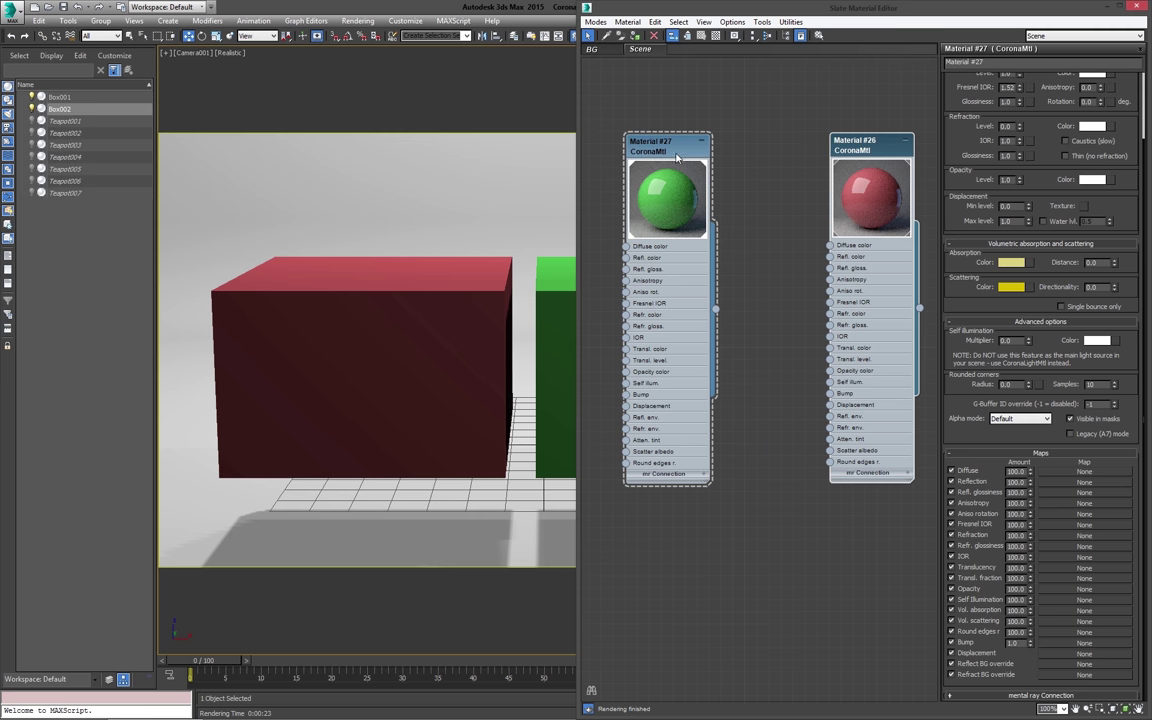
pyautogui.moveTo(671, 150); pyautogui.dragTo(767, 156)
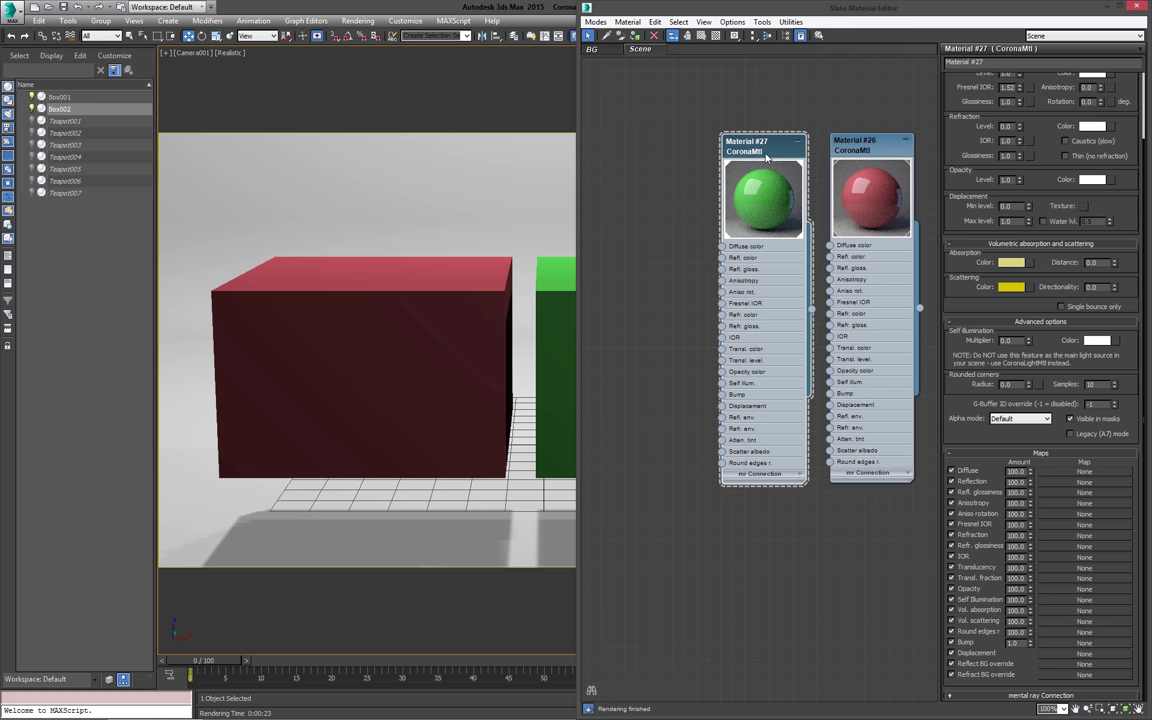
pyautogui.press('Delete')
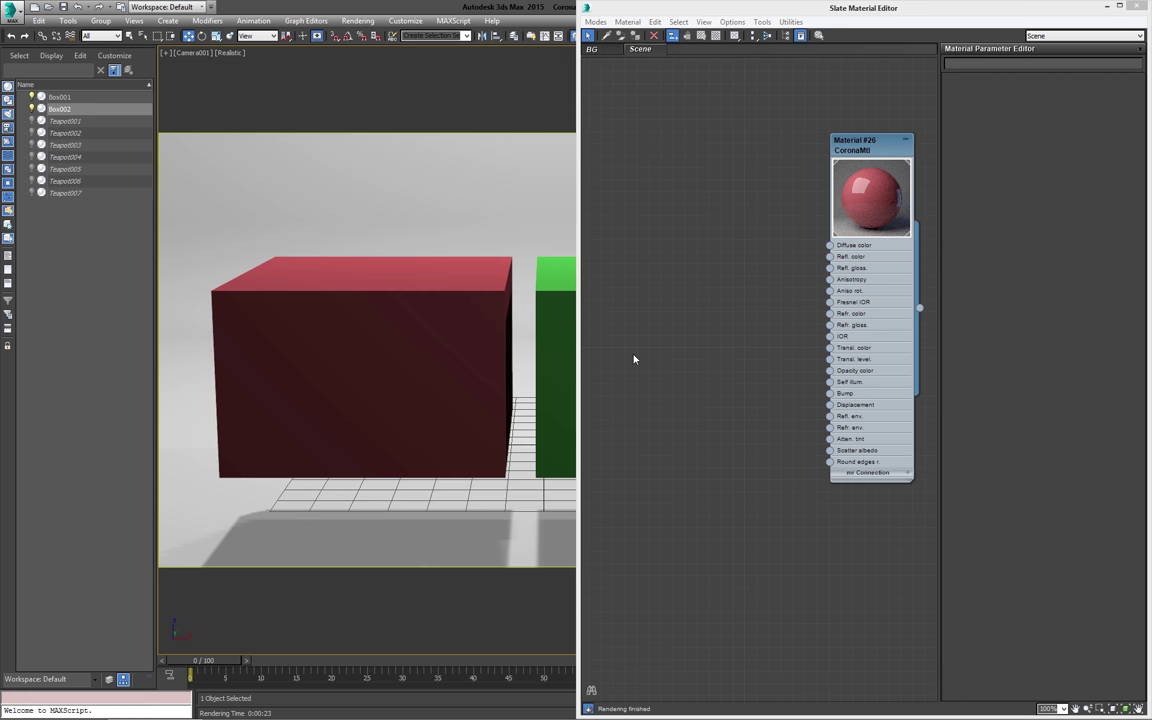
pyautogui.press('Delete')
# Step: Move the remaining box back over the grid to about X -11.1, Y -26.7, and minimize the Slate Material Editor
pyautogui.click(504, 352)
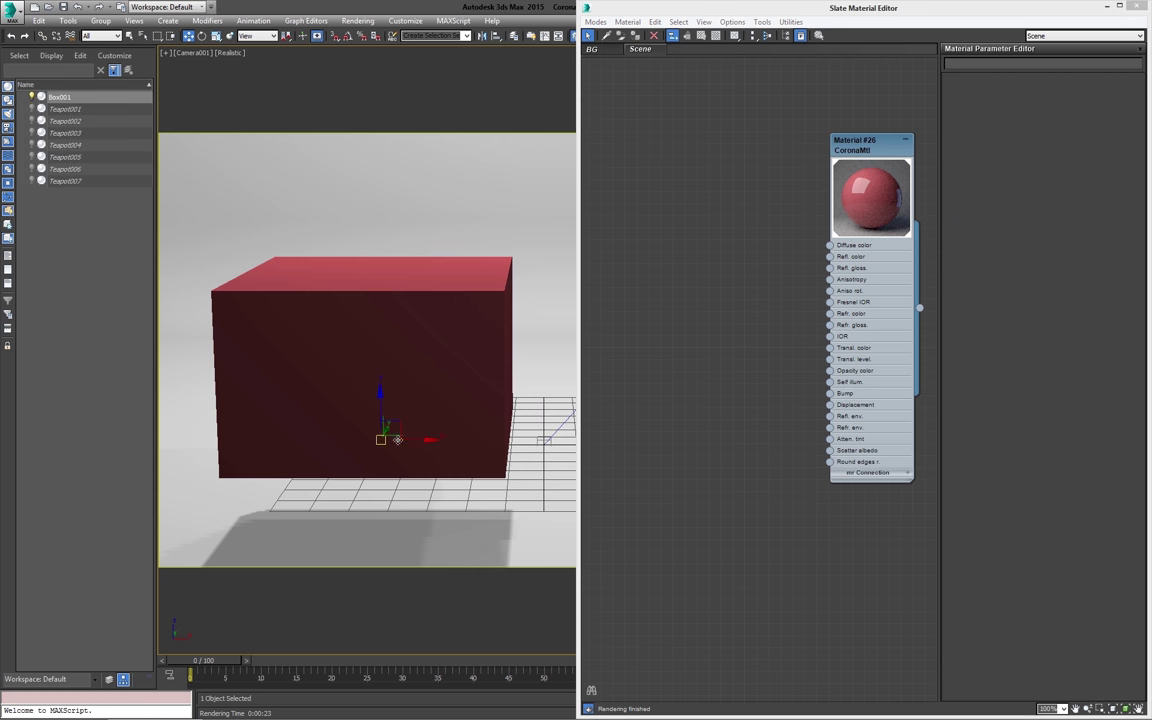
pyautogui.moveTo(405, 433); pyautogui.dragTo(528, 373)
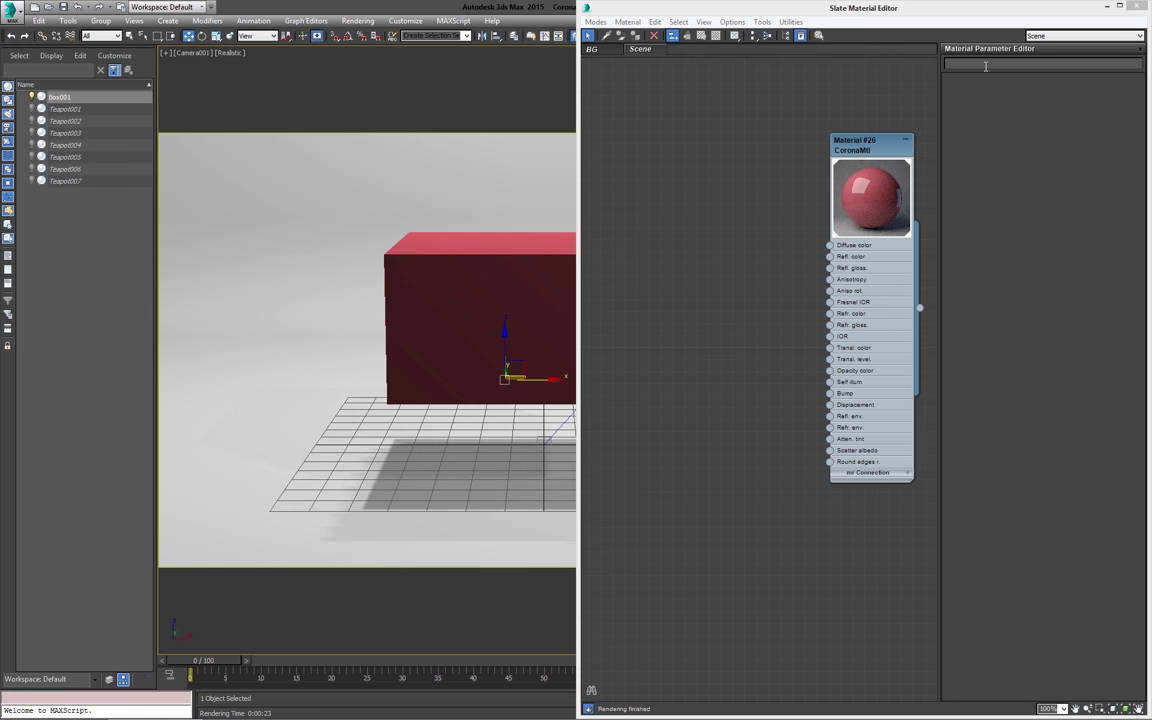
pyautogui.click(1104, 8)
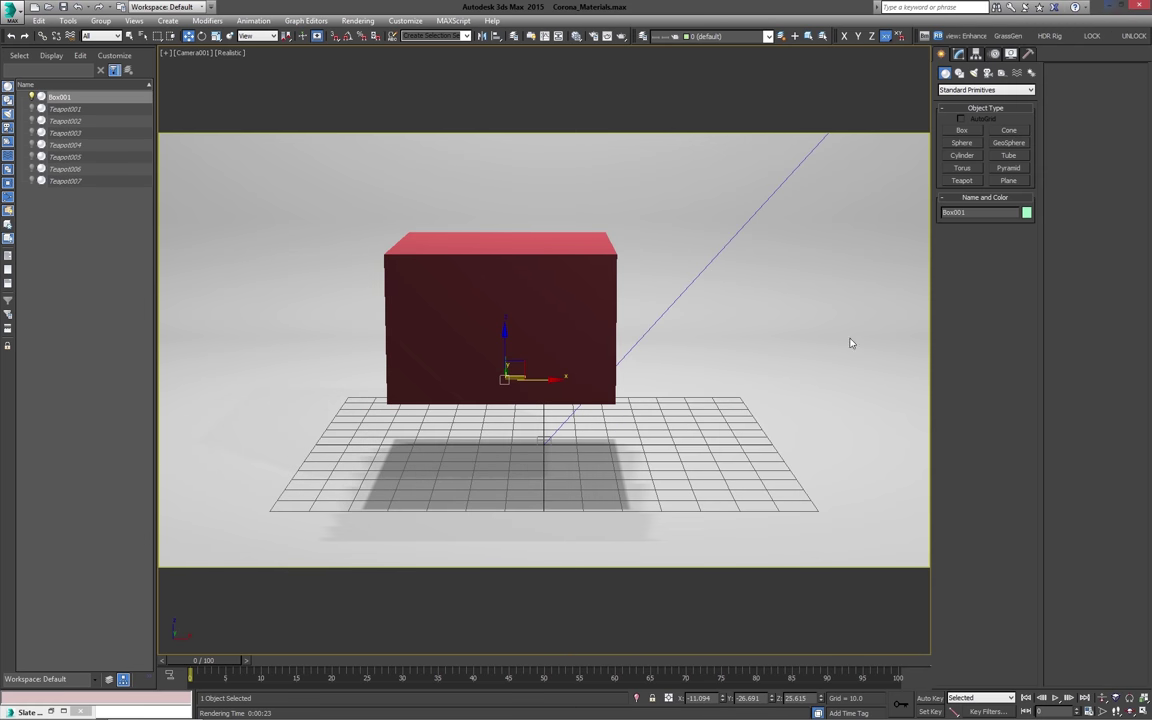
# Step: Draw a plane across the front part of the grid, below the box
pyautogui.click(1008, 181)
pyautogui.moveTo(383, 420); pyautogui.dragTo(717, 497)
pyautogui.rightClick(717, 496)
# Step: Rotate the plane upright and move it partly in front of the box, to about X 26.4, Y -86.2, Z 40.0
pyautogui.press('e')
pyautogui.moveTo(581, 506); pyautogui.dragTo(585, 582)
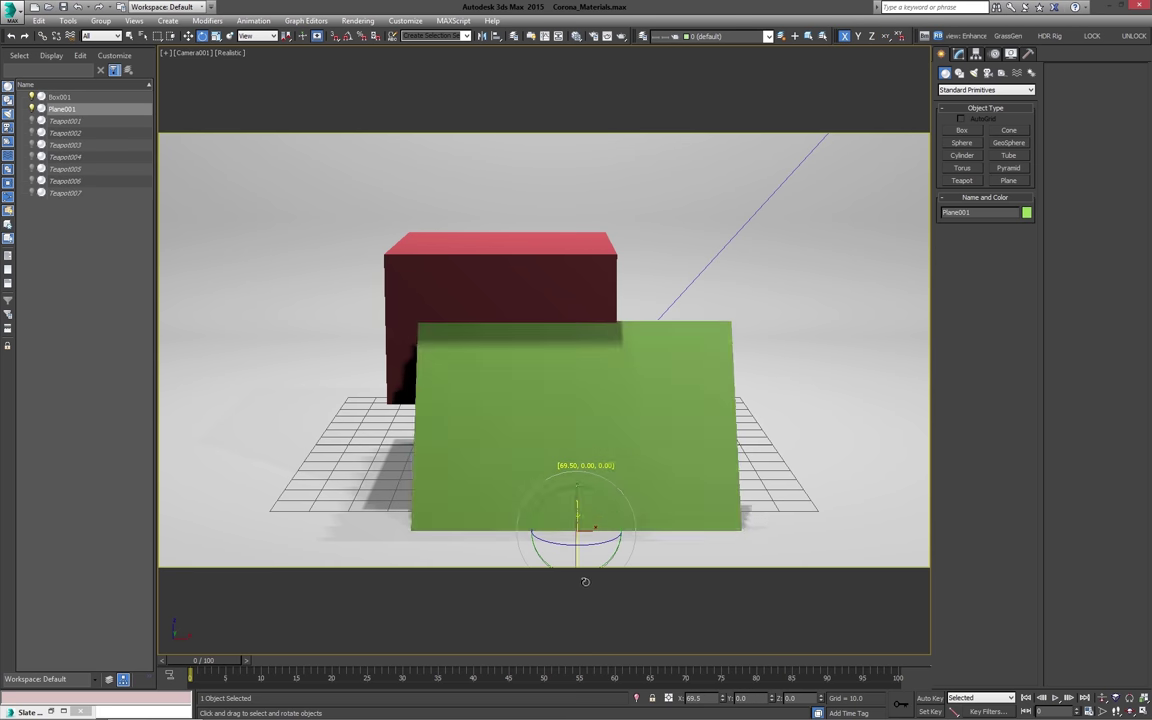
pyautogui.press('w')
pyautogui.moveTo(586, 522); pyautogui.dragTo(671, 358)
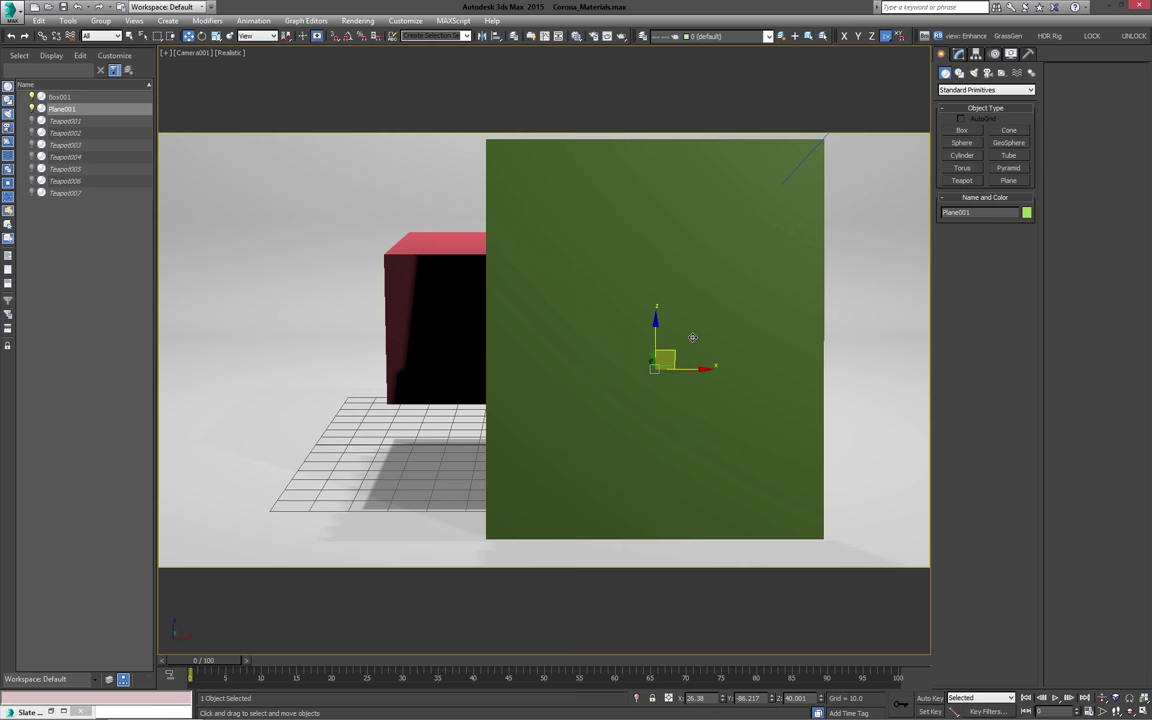
# Step: Add a new CoronaMtl beside the red one in the Slate Material Editor and set its translucency fraction to 1.0
pyautogui.press('m')
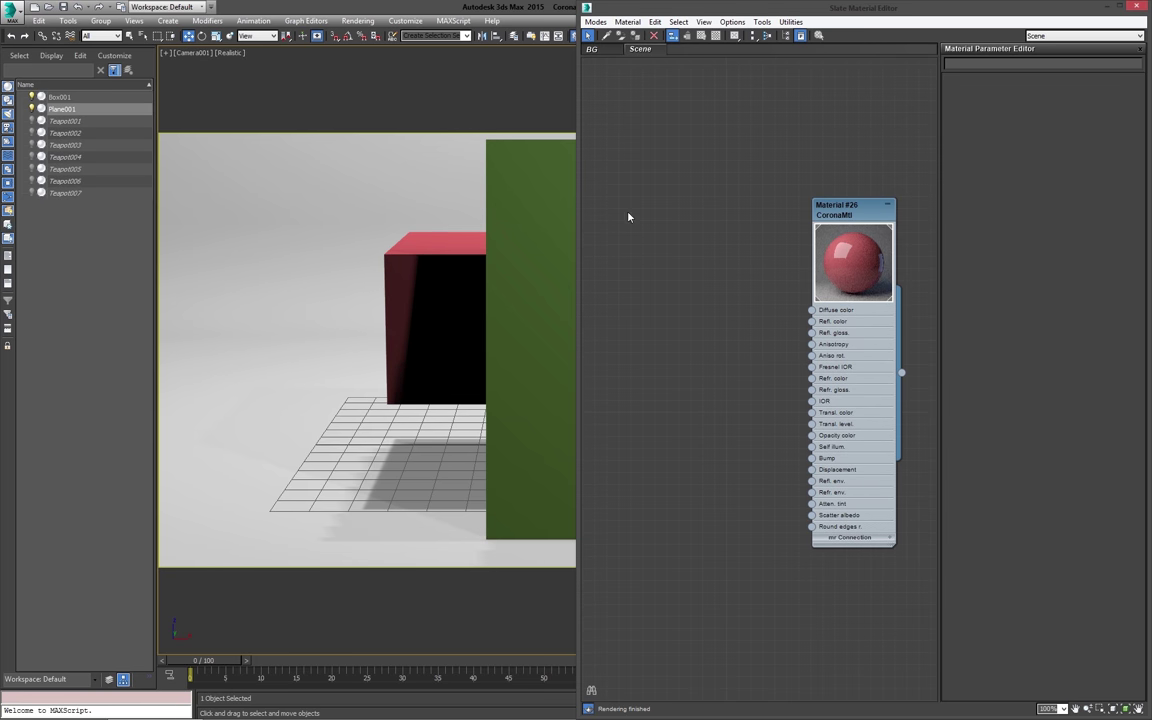
pyautogui.rightClick(641, 337)
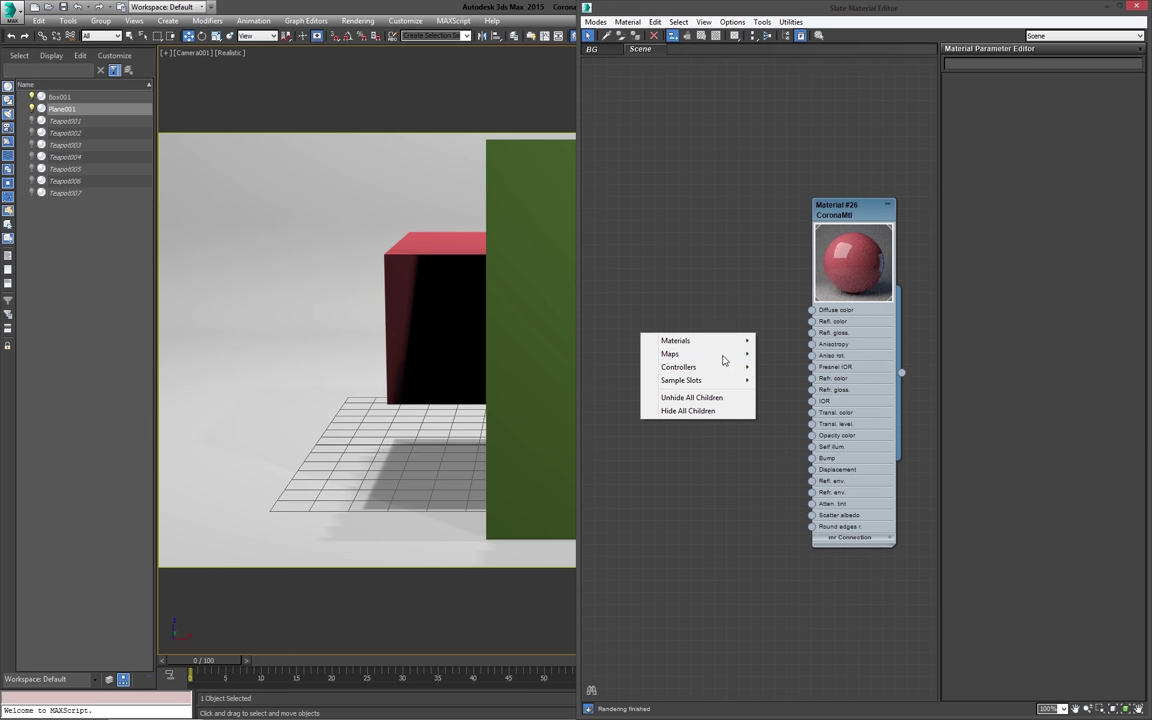
pyautogui.click(640, 244)
pyautogui.rightClick(628, 231)
pyautogui.moveTo(672, 240)
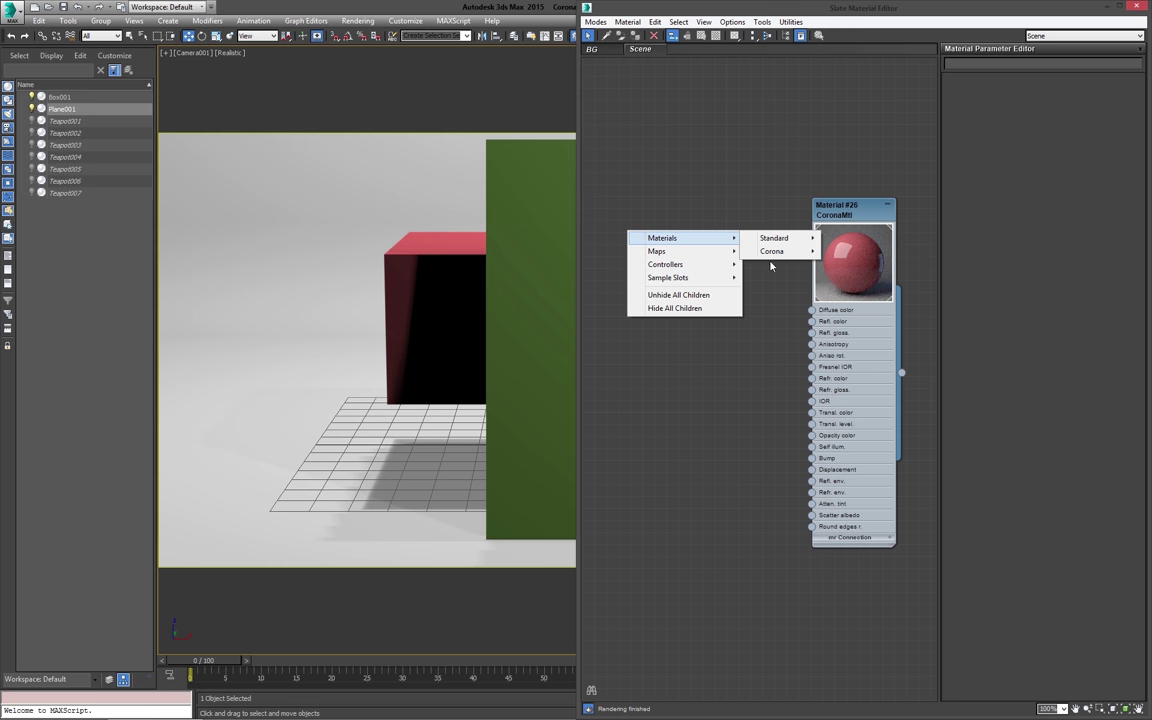
pyautogui.moveTo(780, 250)
pyautogui.click(845, 262)
pyautogui.moveTo(630, 240); pyautogui.dragTo(700, 251)
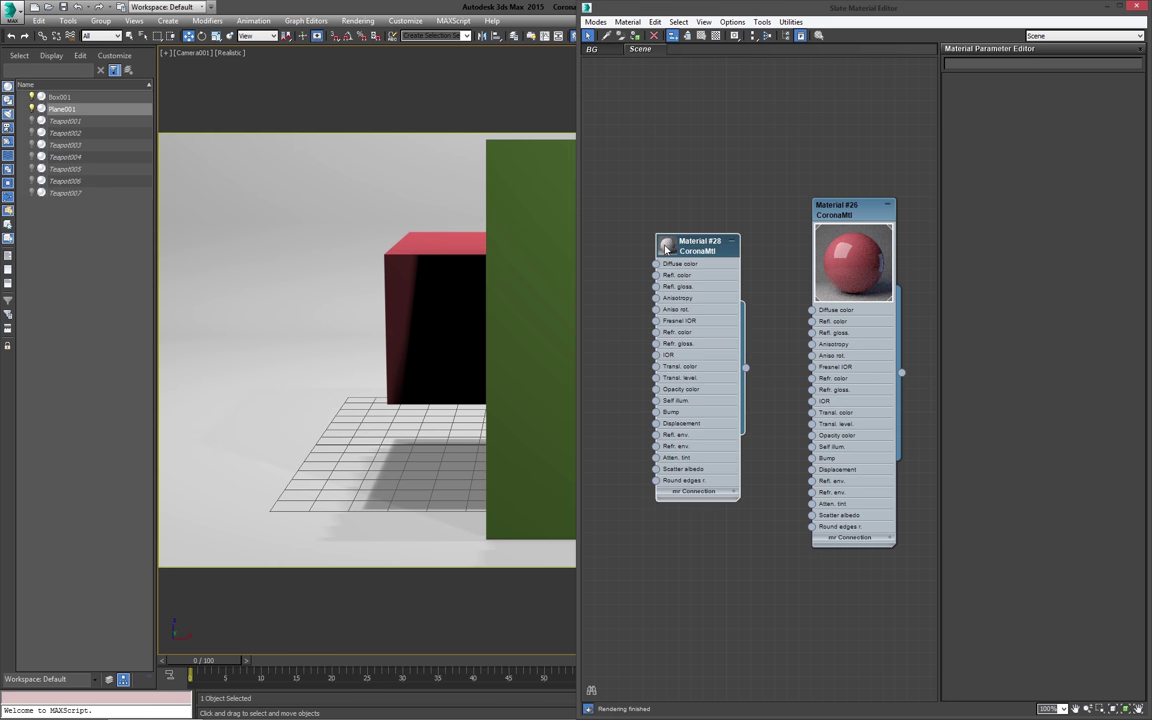
pyautogui.doubleClick(700, 251)
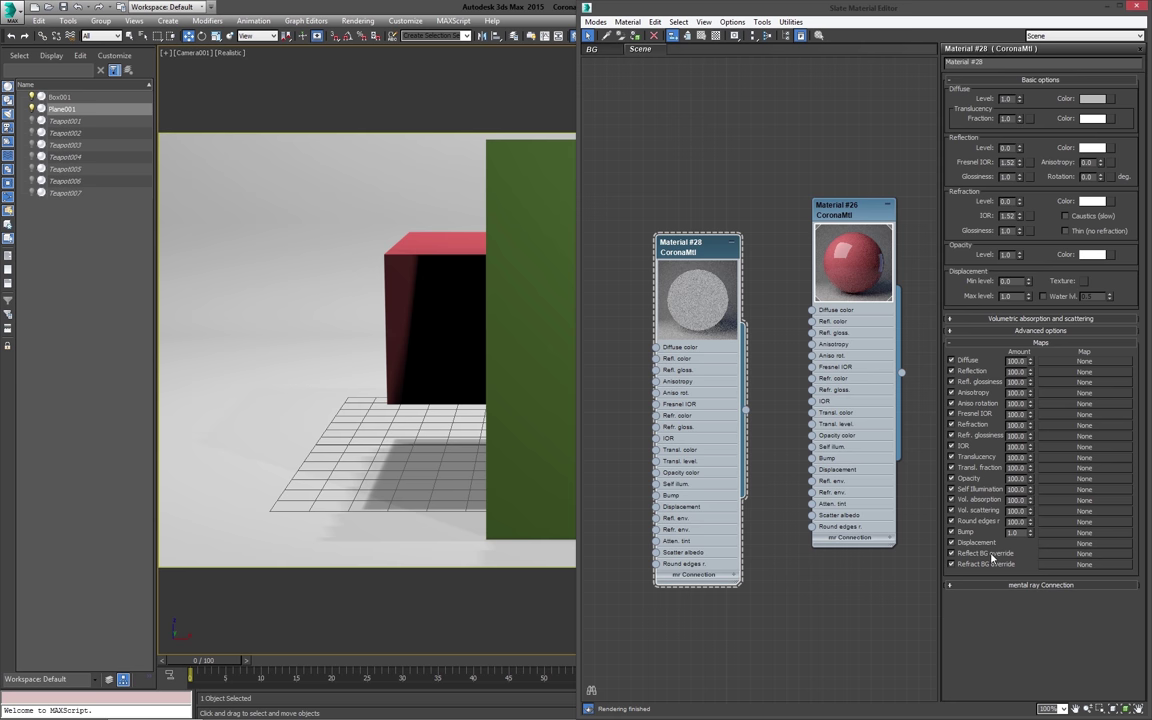
# Step: Set the new CoronaMtl's diffuse level to 0.0 and its translucency color to yellow, and assign it to the plane
pyautogui.rightClick(1020, 100)
pyautogui.click(1092, 119)
pyautogui.click(422, 126)
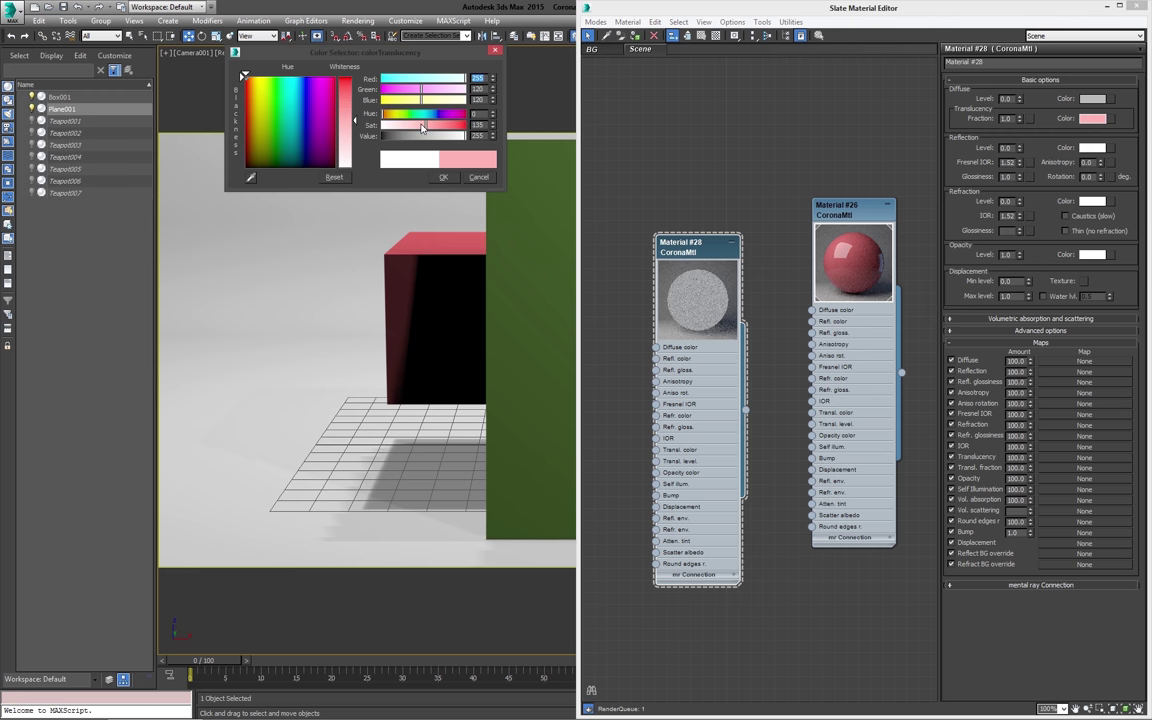
pyautogui.click(398, 101)
pyautogui.moveTo(424, 90); pyautogui.dragTo(451, 90)
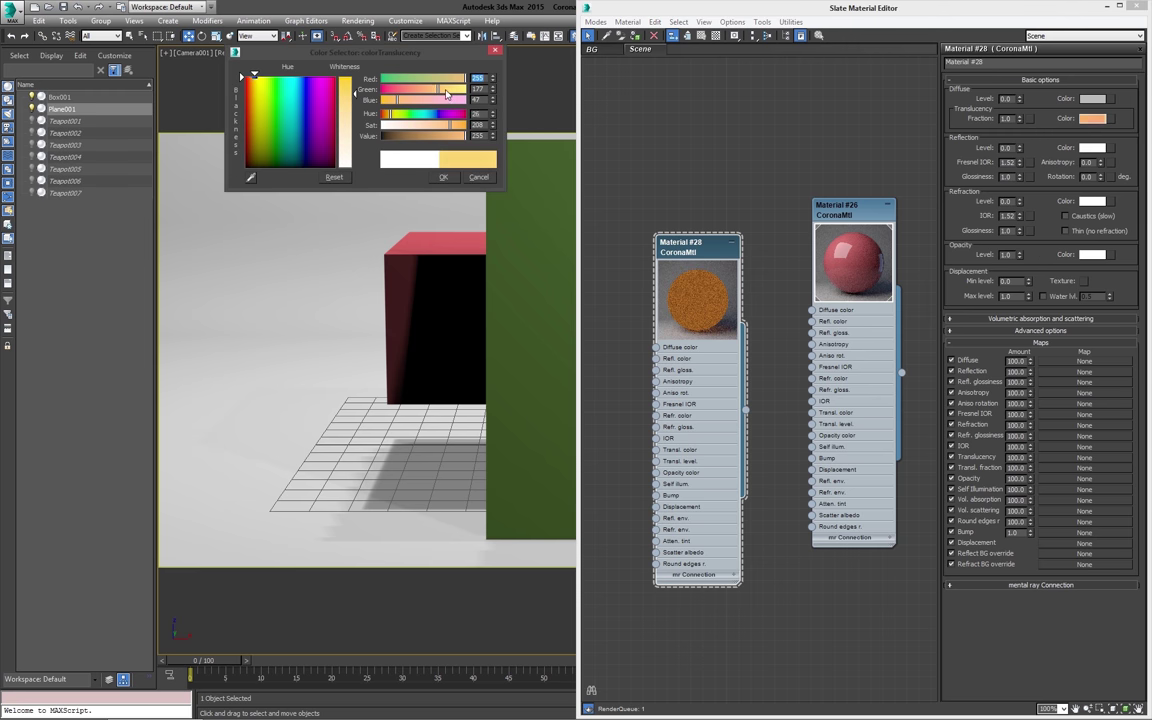
pyautogui.click(444, 178)
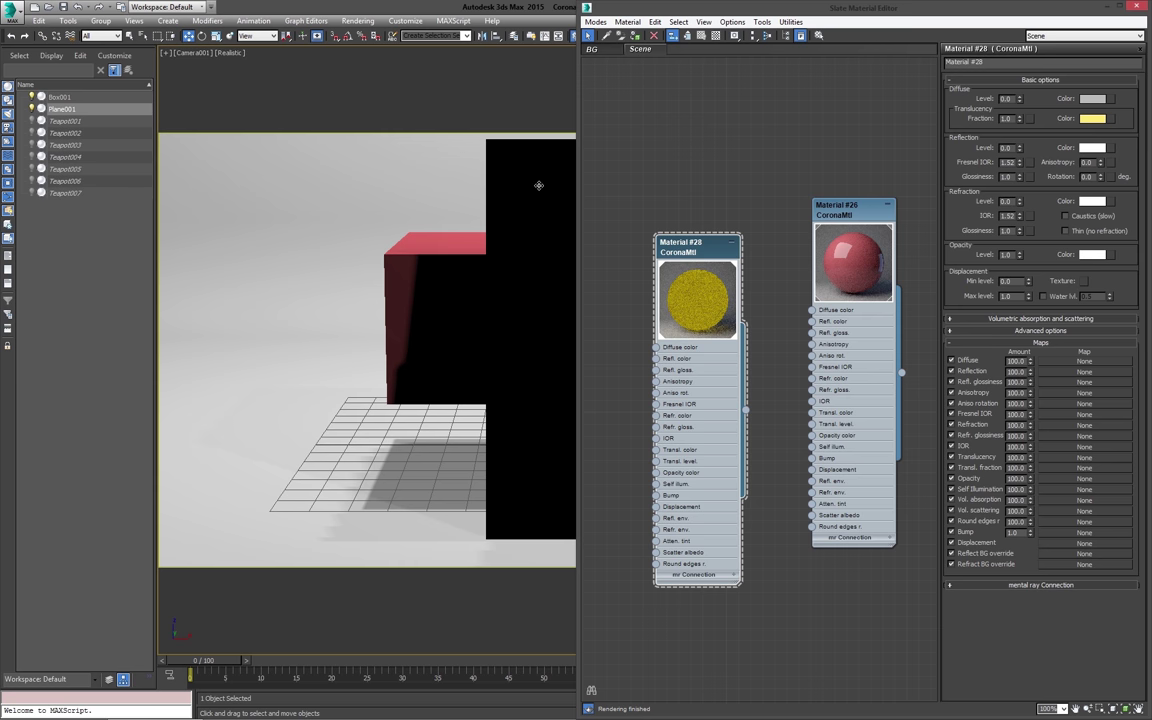
# Step: Test render the translucent plane, move it closer to the box at about Y -67.7, and render again
pyautogui.hotkey('shift', 'q')
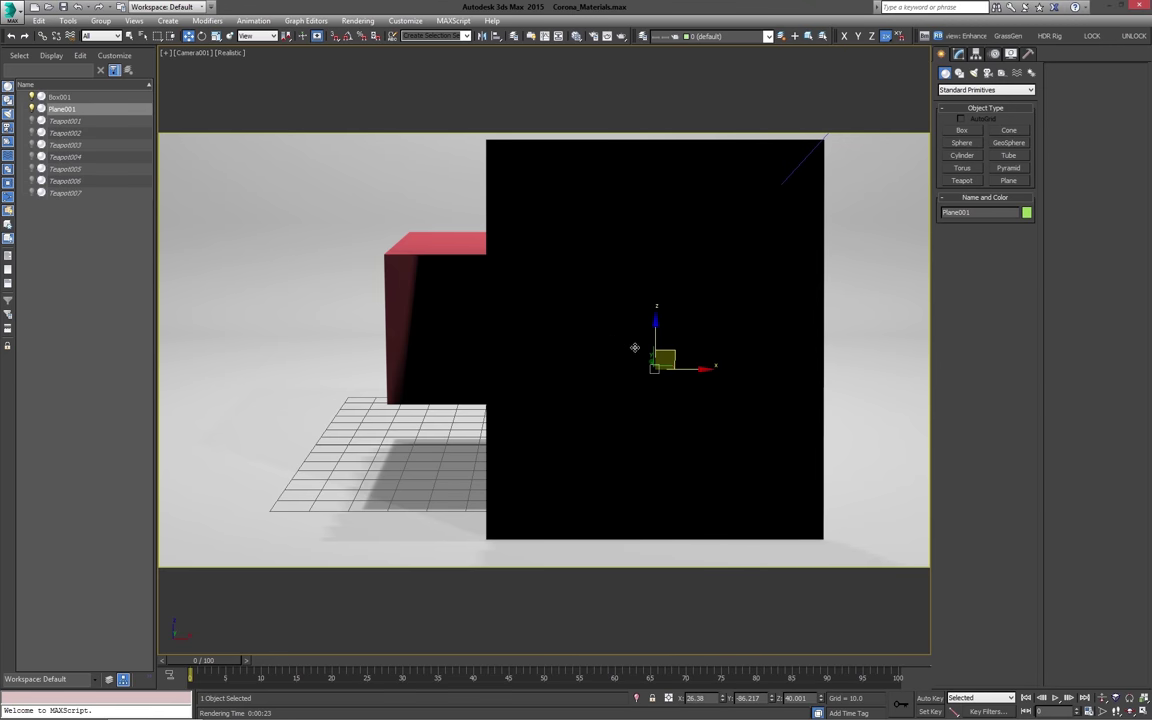
pyautogui.moveTo(650, 360); pyautogui.dragTo(647, 347)
pyautogui.hotkey('shift', 'q')
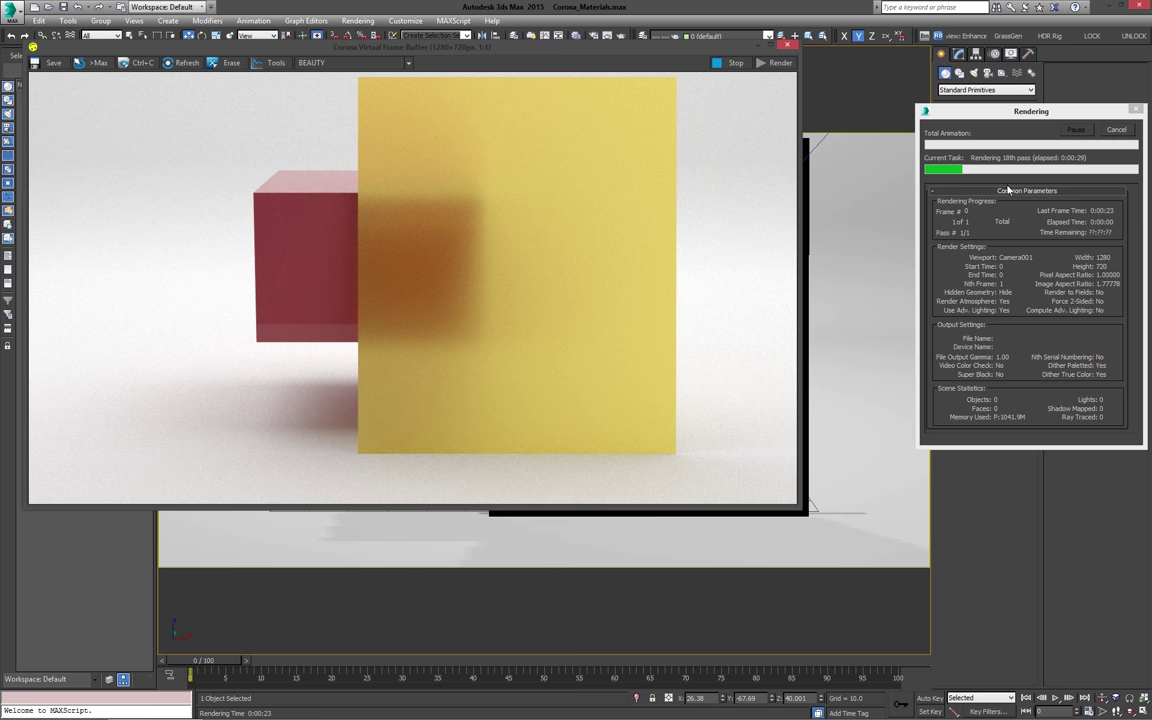
# Step: Stop the test render and delete the plane along with its yellow CoronaMtl
pyautogui.click(1114, 131)
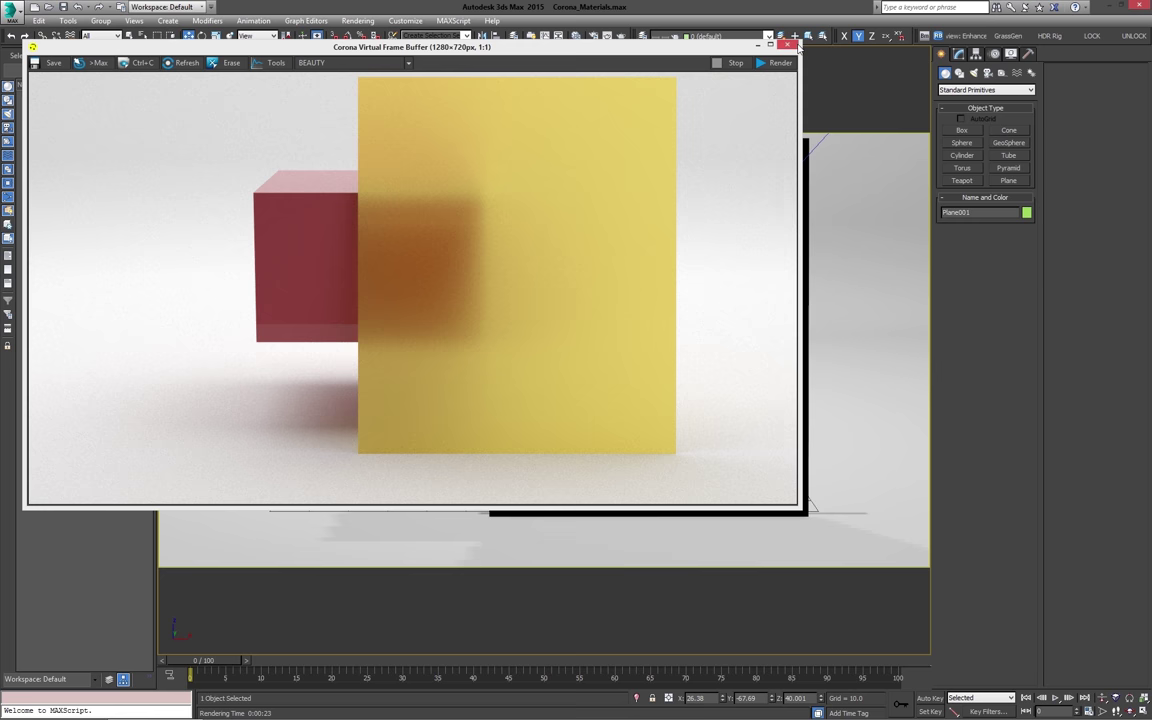
pyautogui.click(786, 45)
pyautogui.press('Delete')
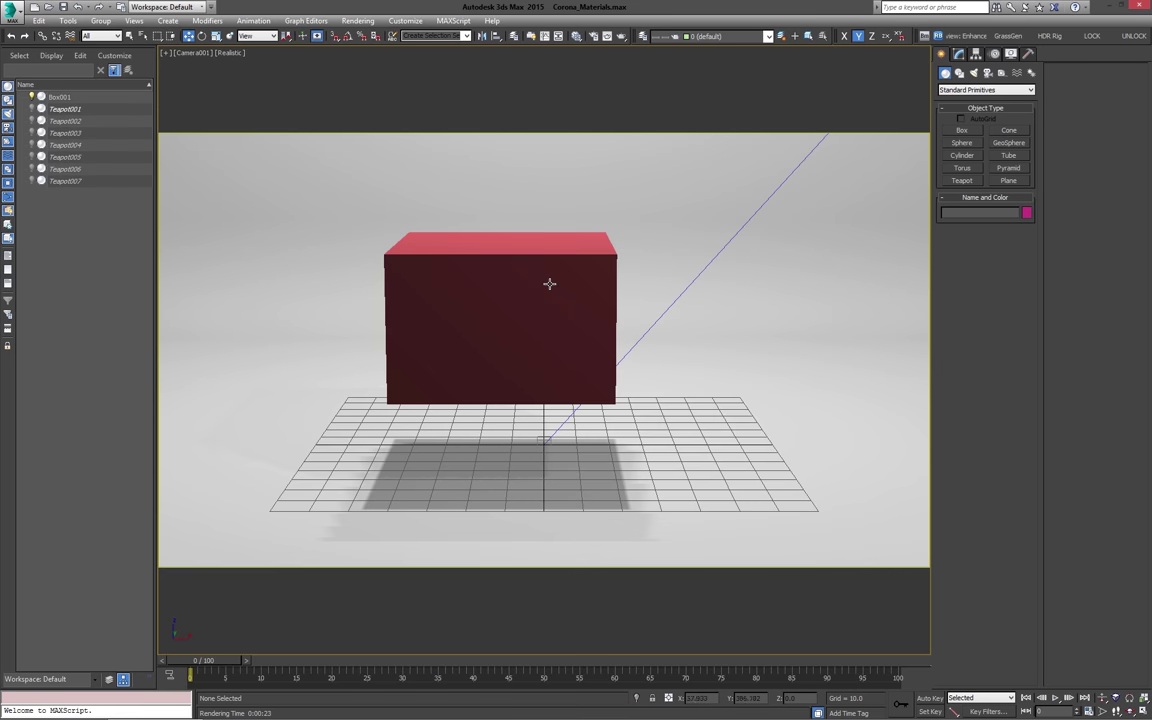
pyautogui.press('m')
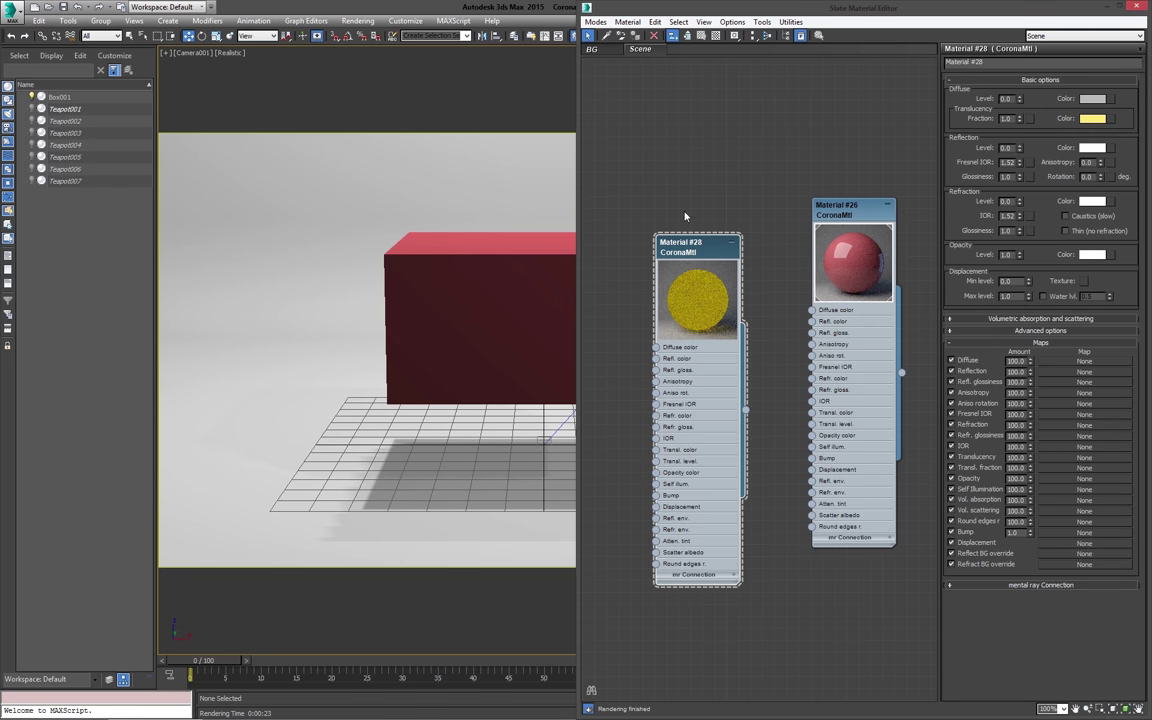
pyautogui.moveTo(709, 325); pyautogui.dragTo(697, 157)
pyautogui.press('Delete')
# Step: Add a Smoke map in the Slate Material Editor and connect it to the Bump input of the red CoronaMtl
pyautogui.rightClick(620, 301)
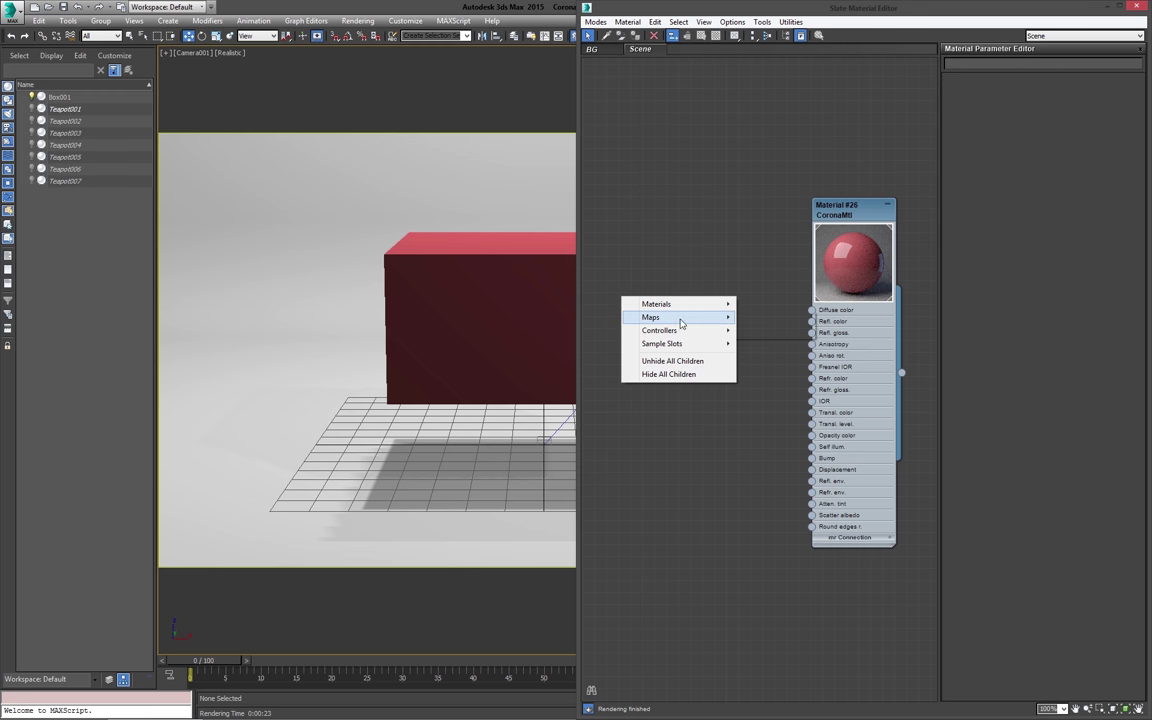
pyautogui.moveTo(680, 317)
pyautogui.moveTo(787, 323)
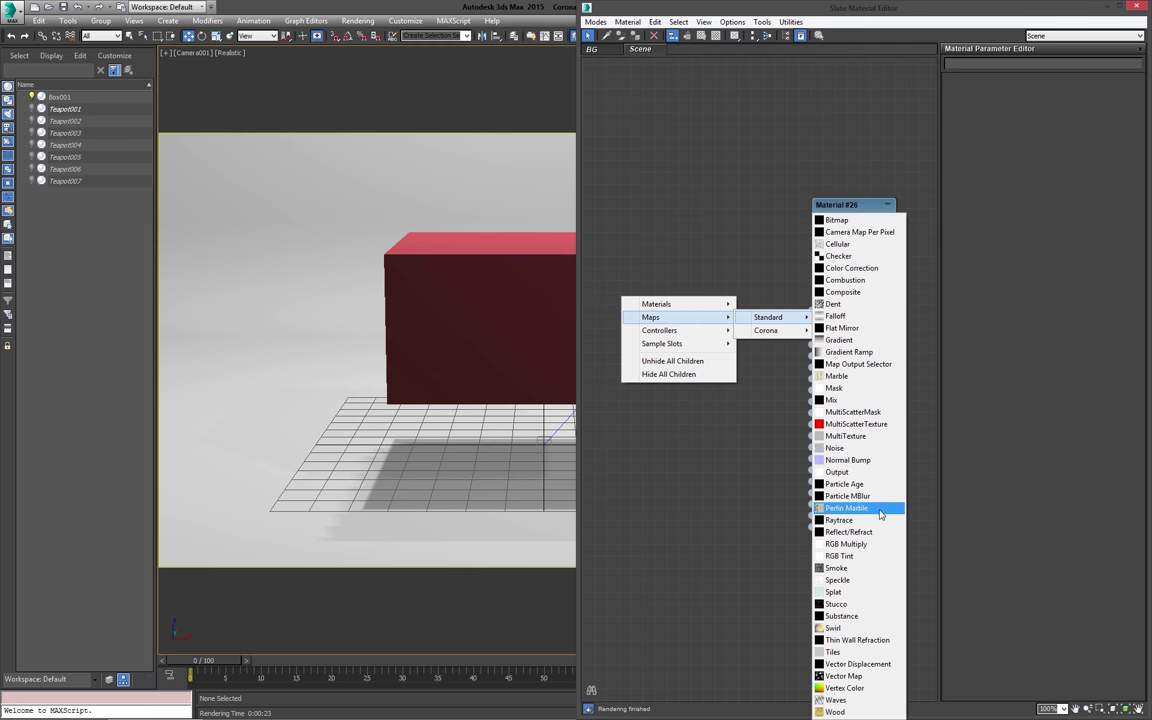
pyautogui.click(836, 567)
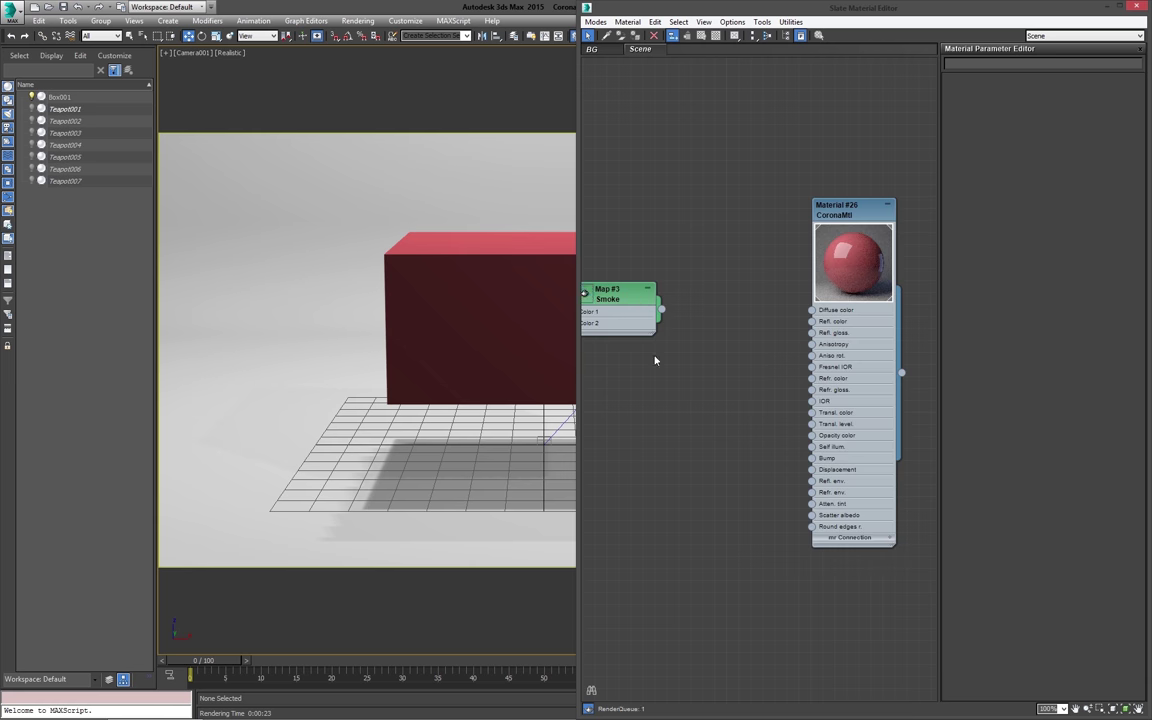
pyautogui.moveTo(677, 310); pyautogui.dragTo(812, 447)
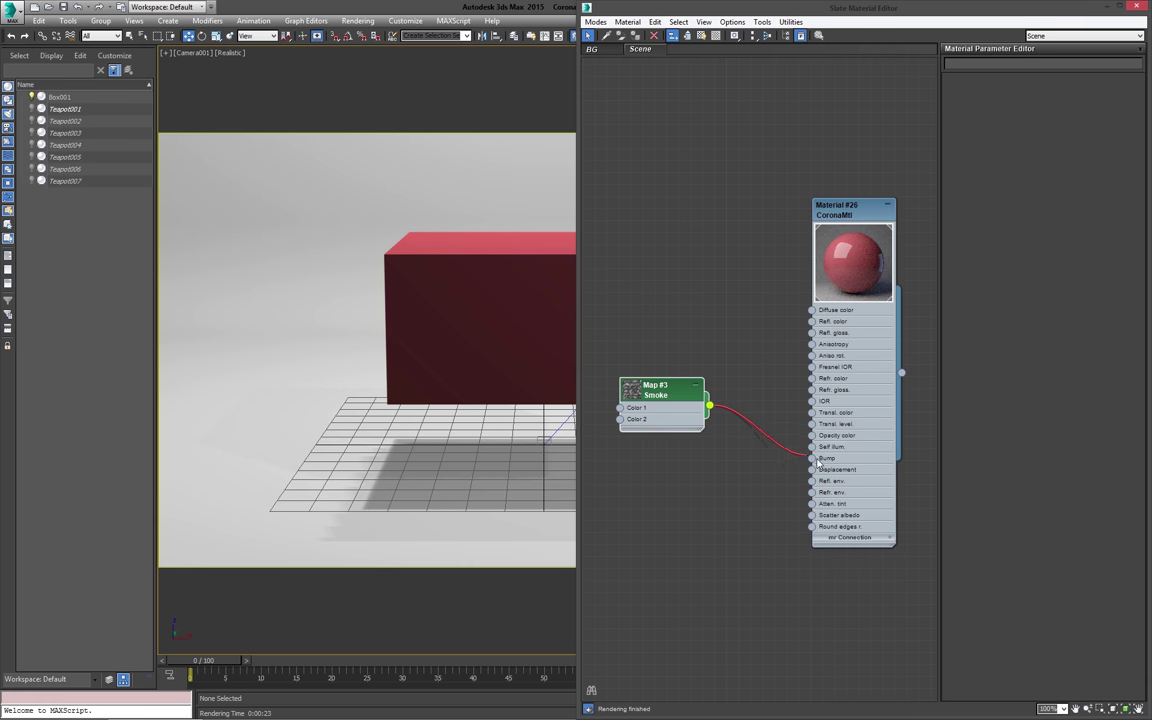
# Step: Set the red CoronaMtl's bump amount to 0.1 and test render the box
pyautogui.doubleClick(857, 207)
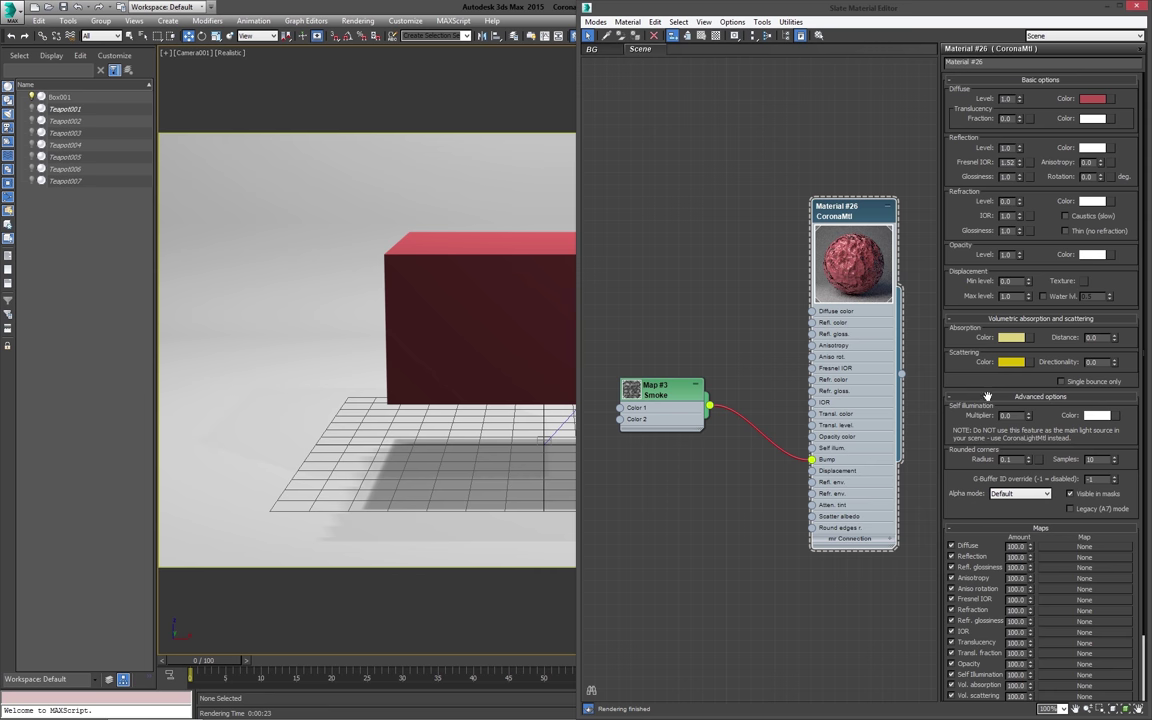
pyautogui.scroll(-3, 990, 296)
pyautogui.doubleClick(1012, 643)
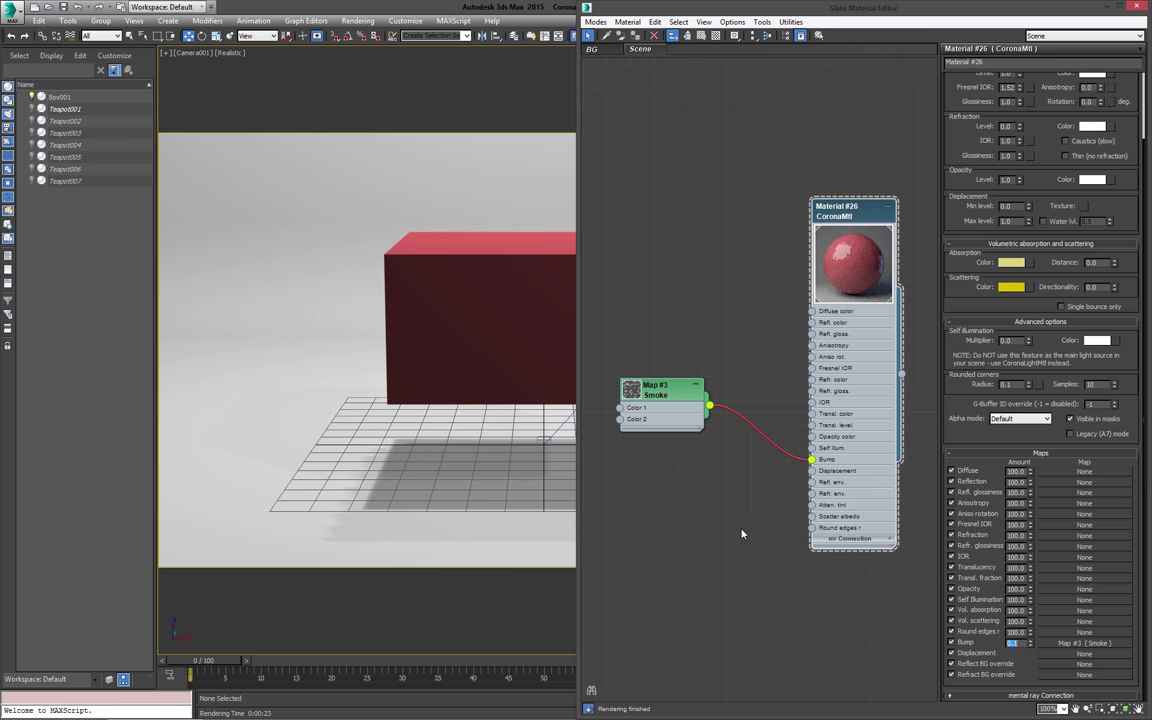
pyautogui.hotkey('shift', 'q')
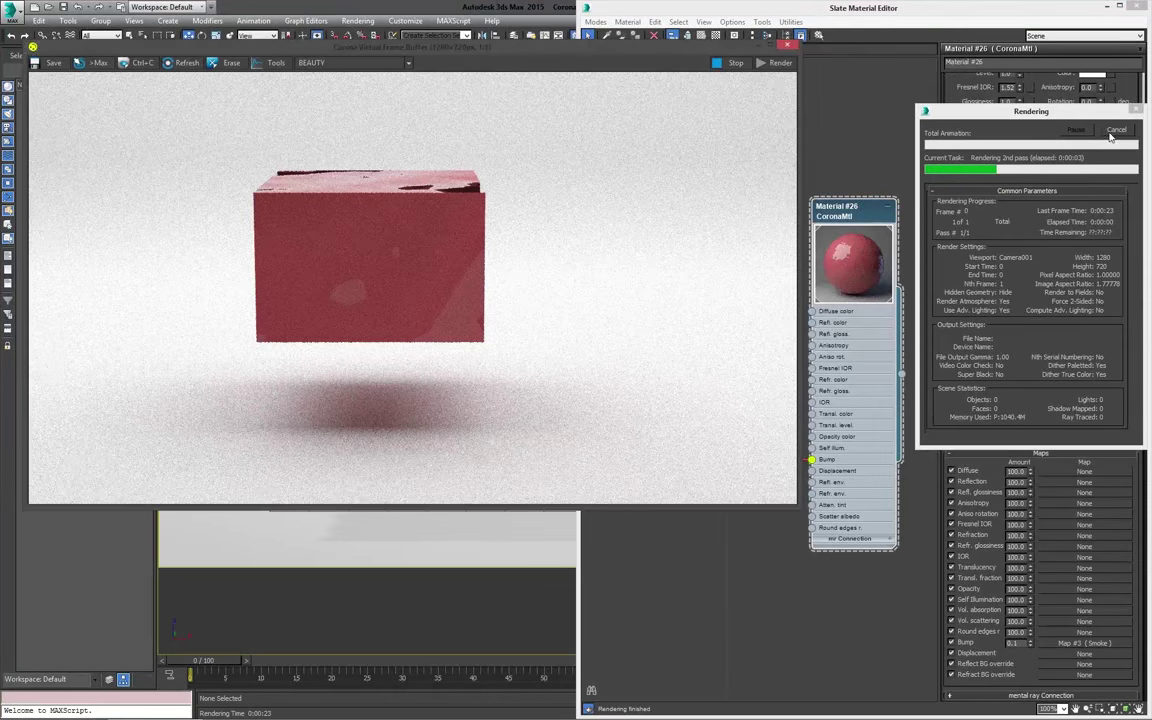
pyautogui.click(1113, 130)
pyautogui.click(787, 44)
# Step: Set the Smoke map's size to 15 and test render the box
pyautogui.doubleClick(655, 390)
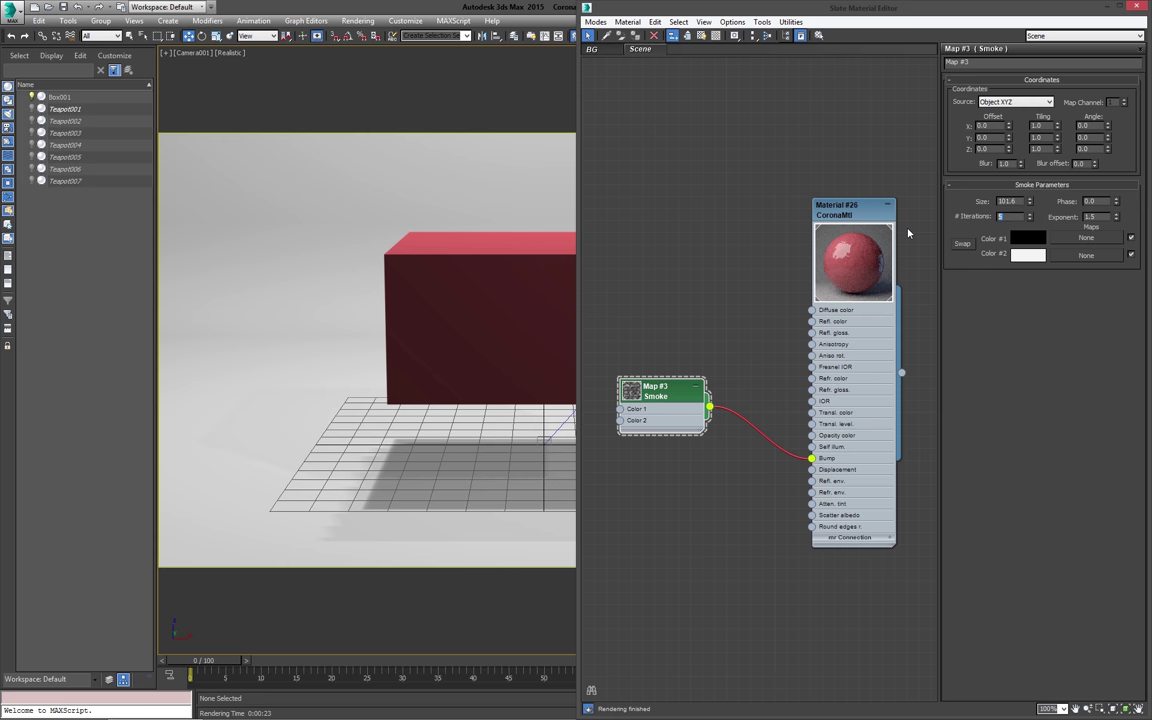
pyautogui.doubleClick(1009, 201)
pyautogui.write('15')
pyautogui.press('Return')
pyautogui.hotkey('shift', 'q')
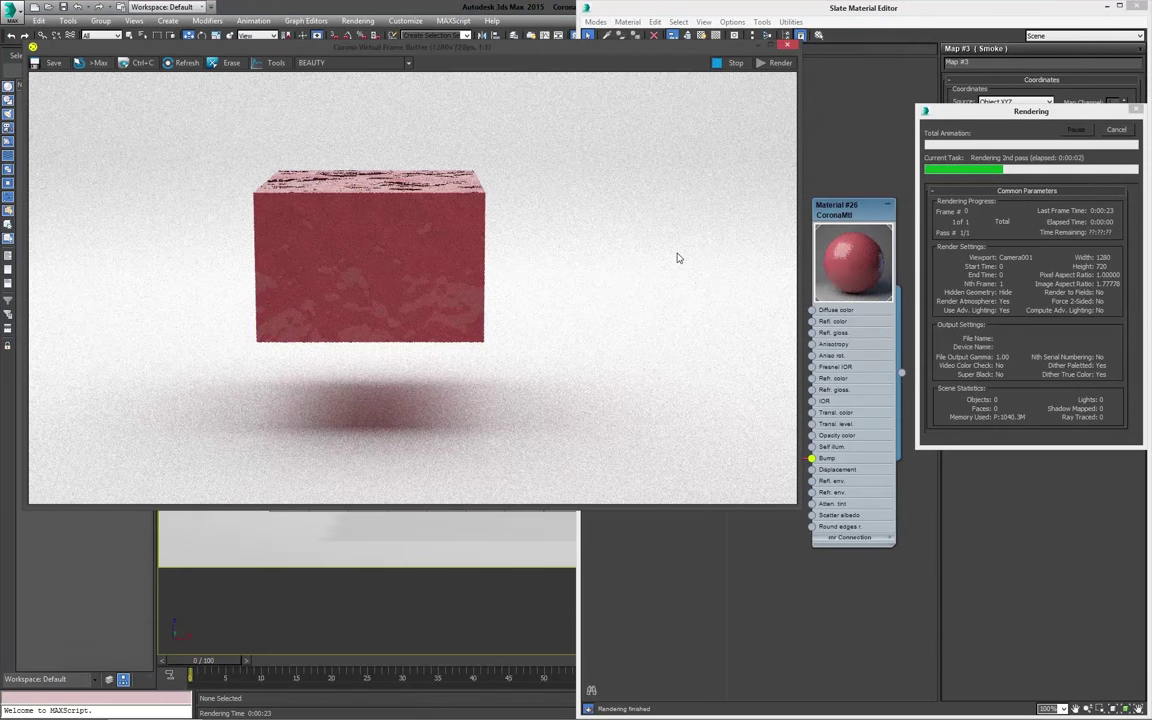
pyautogui.click(1116, 129)
pyautogui.click(787, 45)
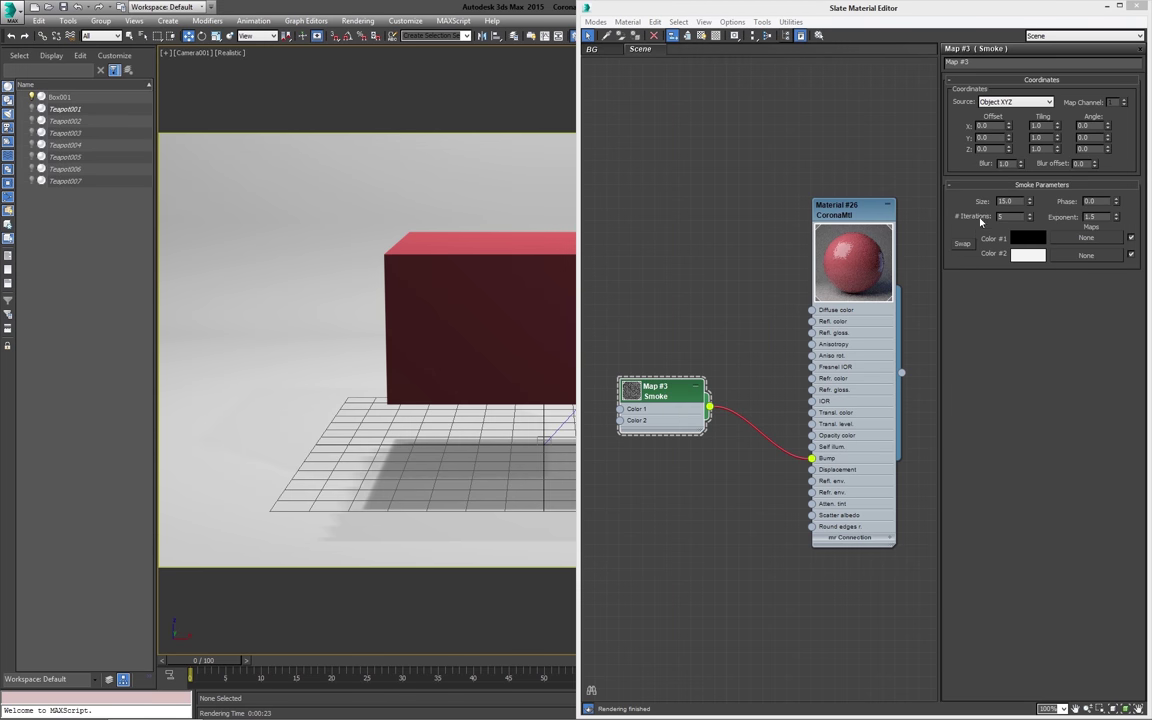
# Step: Reduce the Smoke map's size to 5 and test render the box again
pyautogui.moveTo(1018, 202); pyautogui.dragTo(913, 205)
pyautogui.write('5')
pyautogui.press('Return')
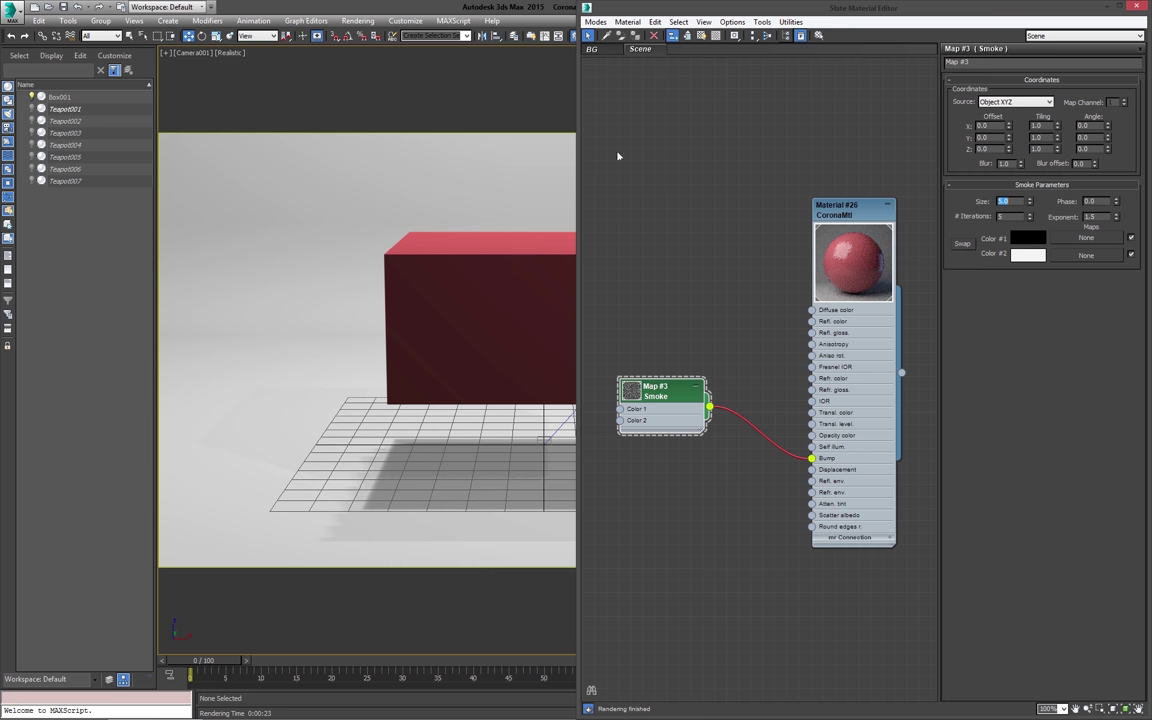
pyautogui.hotkey('shift', 'q')
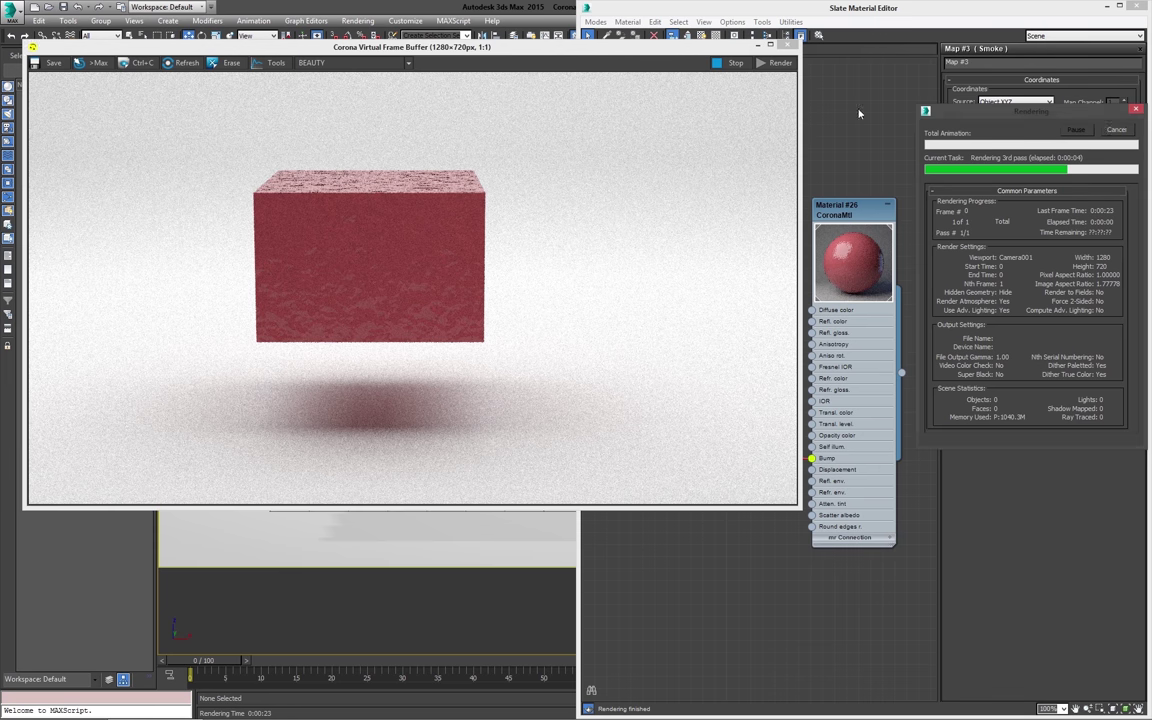
pyautogui.click(789, 47)
# Step: Unhide the seven teapots, hide the box, and test render the bump effect on the teapots
pyautogui.click(45, 108)
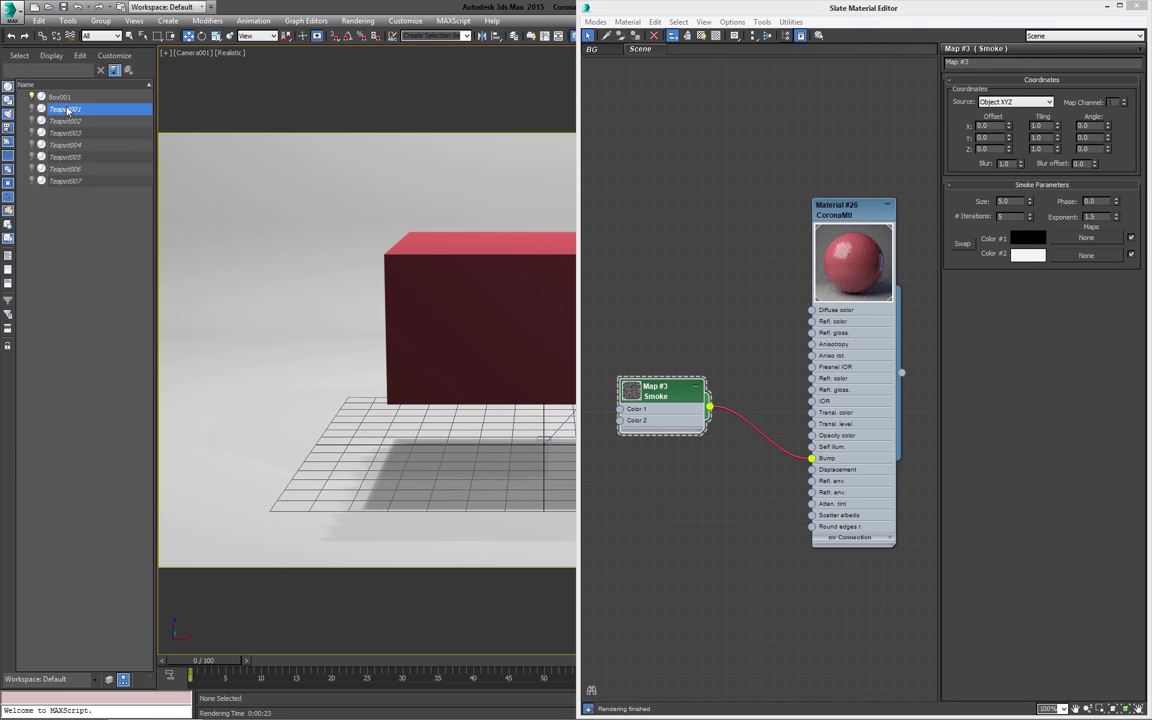
pyautogui.keyDown('shift'); pyautogui.click(68, 181); pyautogui.keyUp('shift')
pyautogui.click(31, 96)
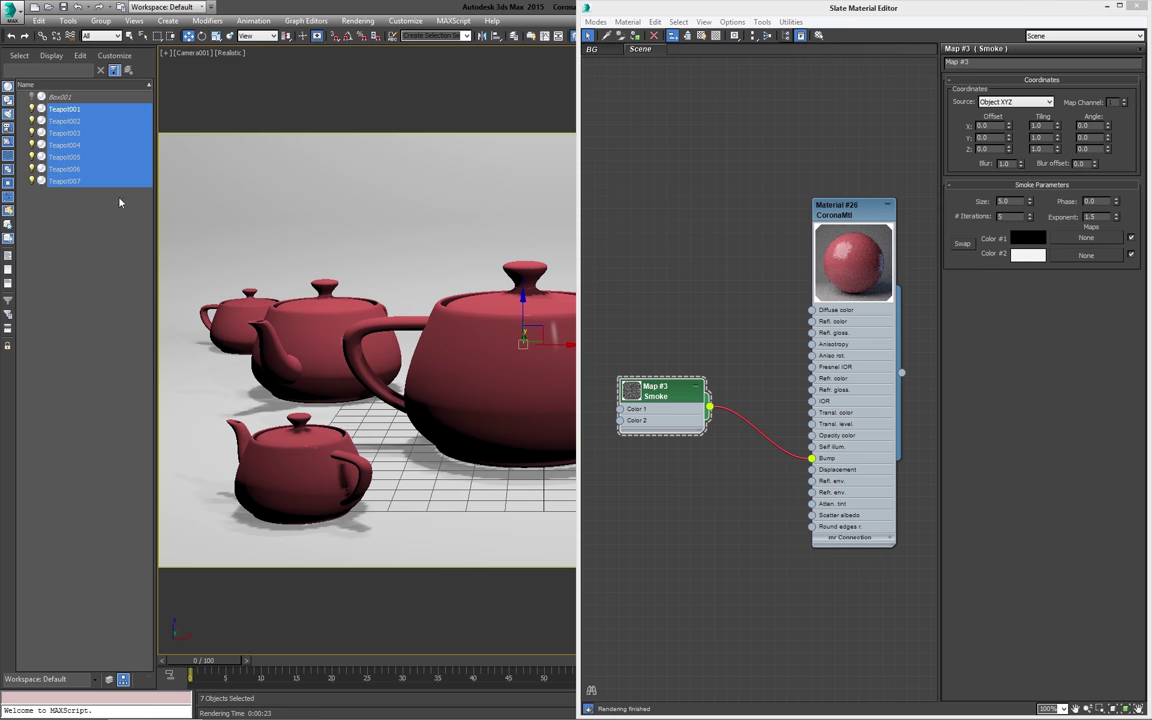
pyautogui.hotkey('shift', 'q')
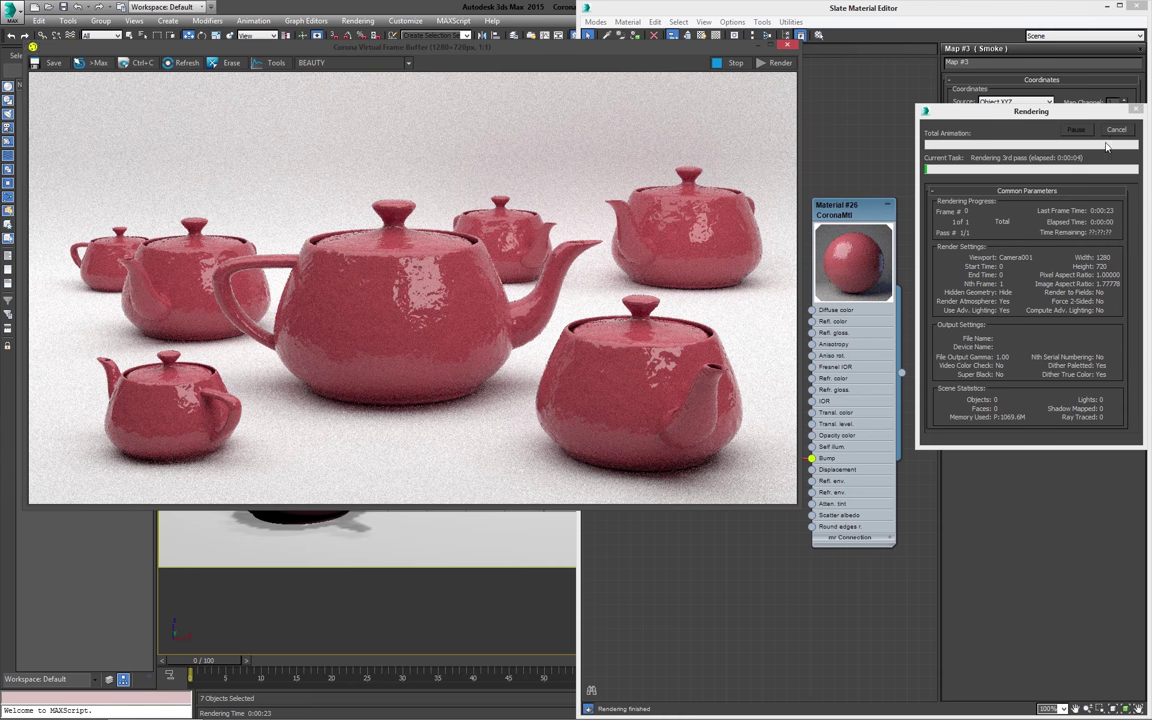
pyautogui.click(787, 46)
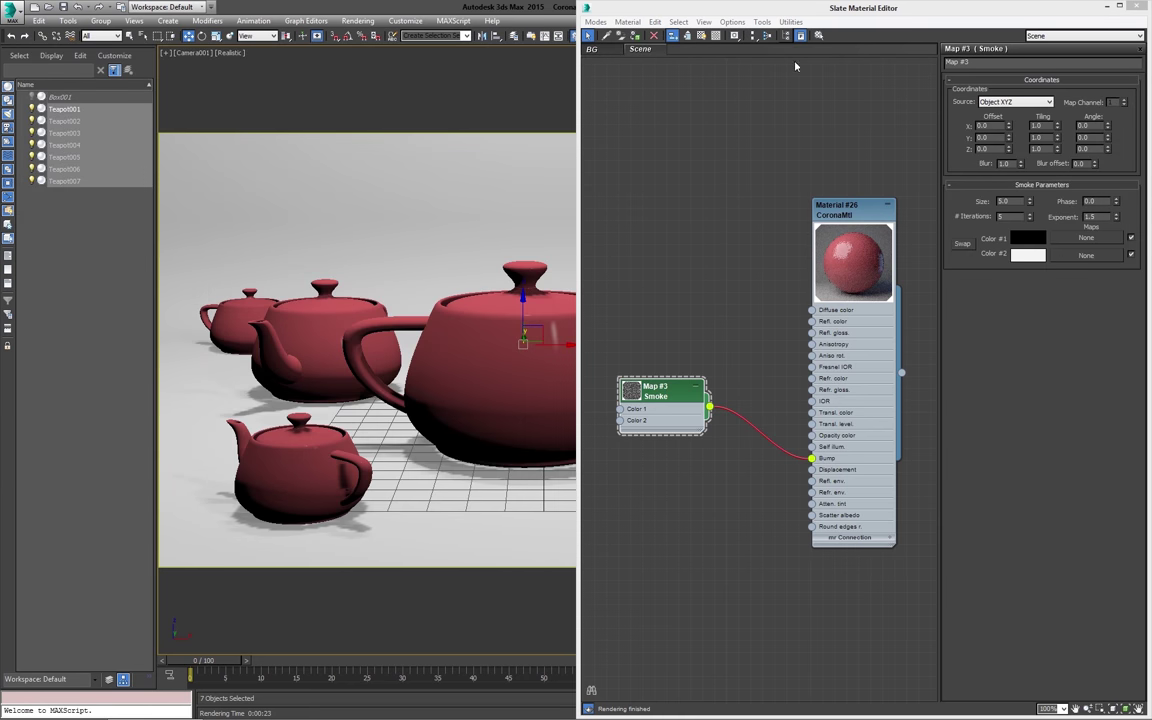
# Step: Add a CoronaLightMtl in the Slate Material Editor and place it below the red CoronaMtl
pyautogui.doubleClick(836, 265)
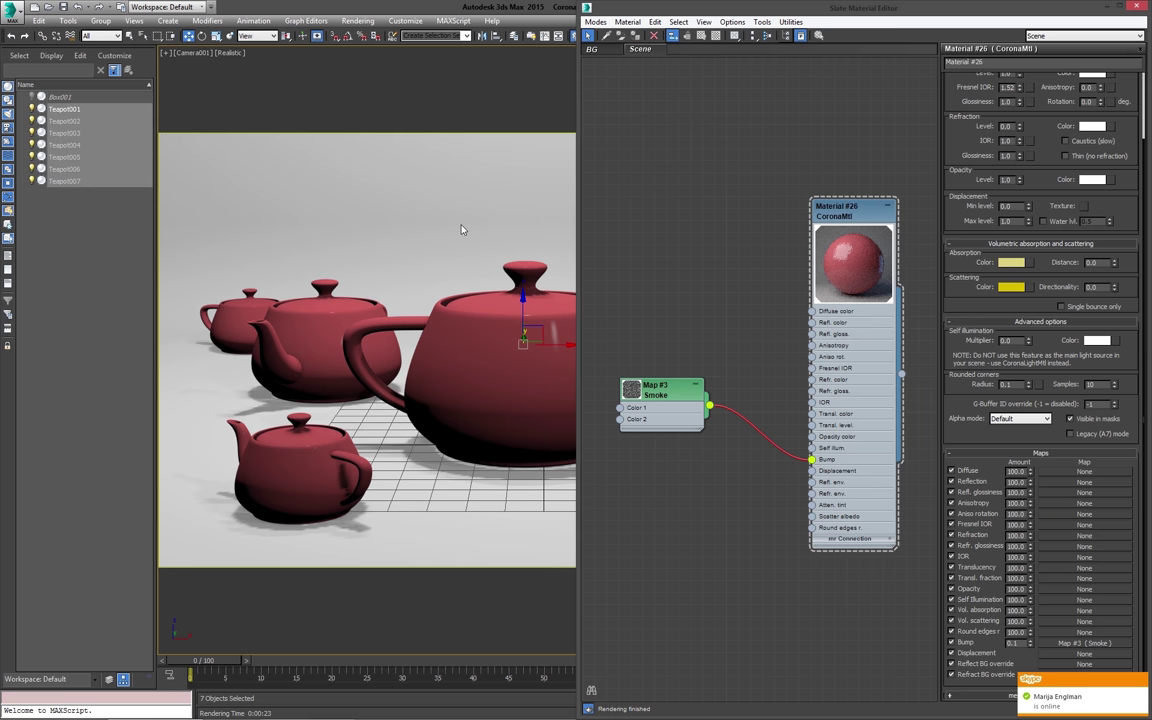
pyautogui.moveTo(713, 230); pyautogui.dragTo(703, 165, button='middle')
pyautogui.rightClick(682, 493)
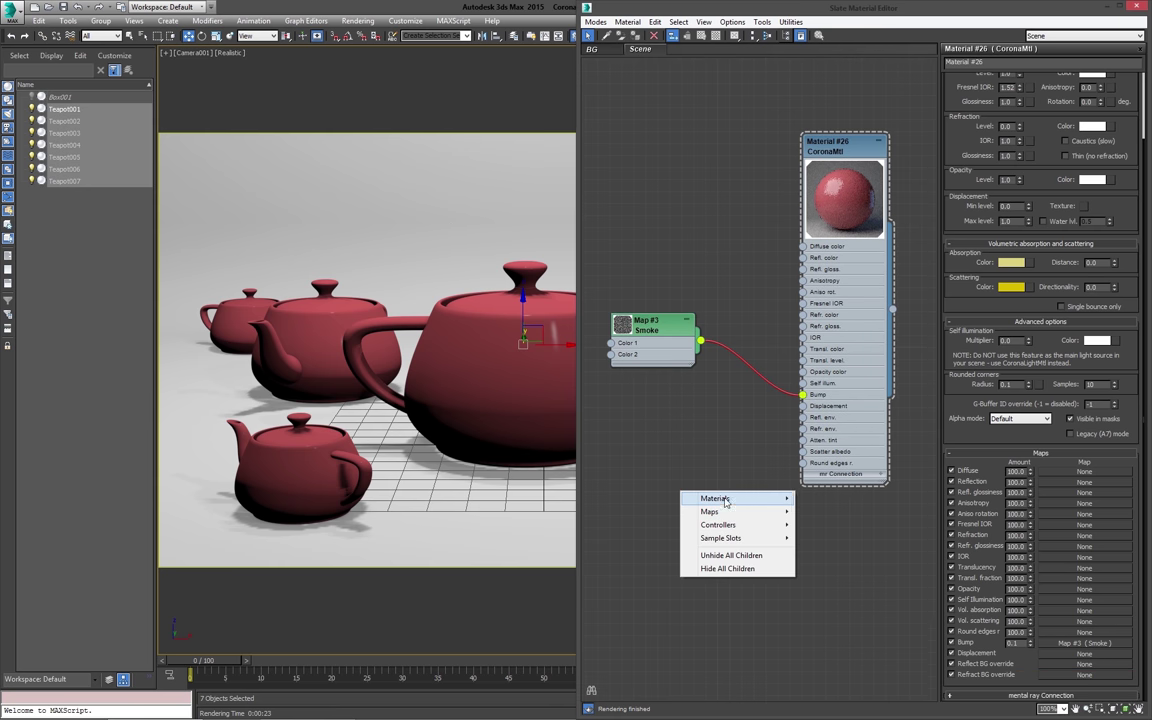
pyautogui.moveTo(740, 498)
pyautogui.moveTo(830, 511)
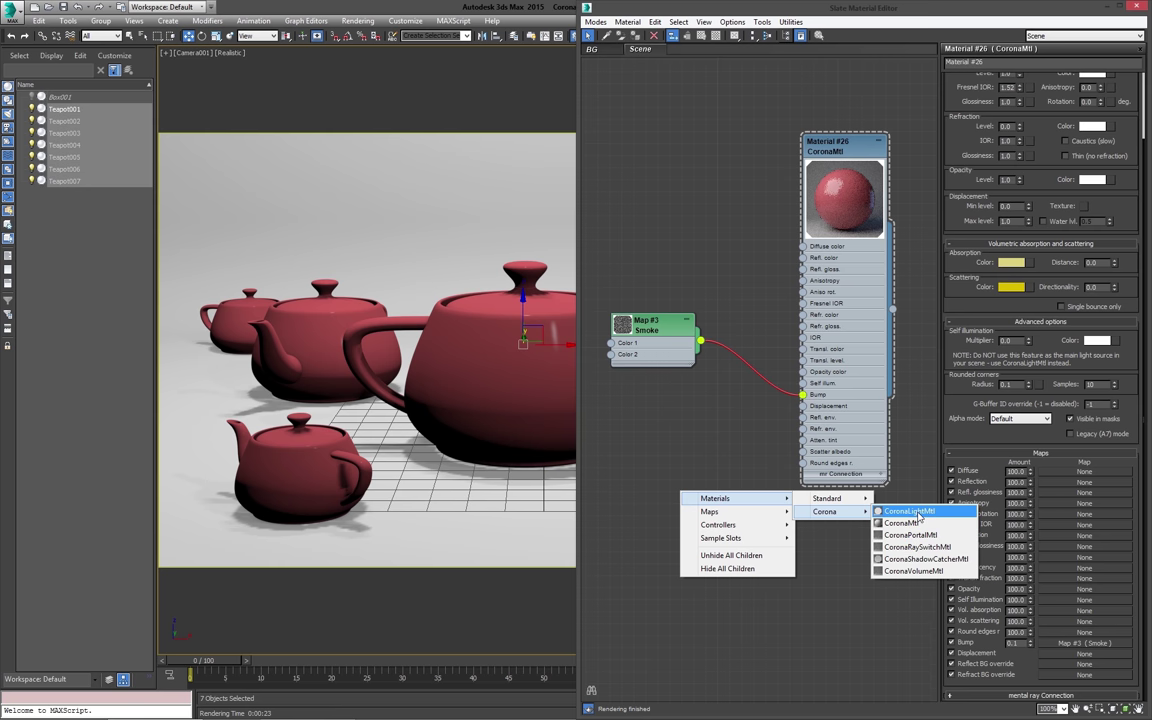
pyautogui.click(918, 514)
pyautogui.moveTo(661, 485); pyautogui.dragTo(833, 512)
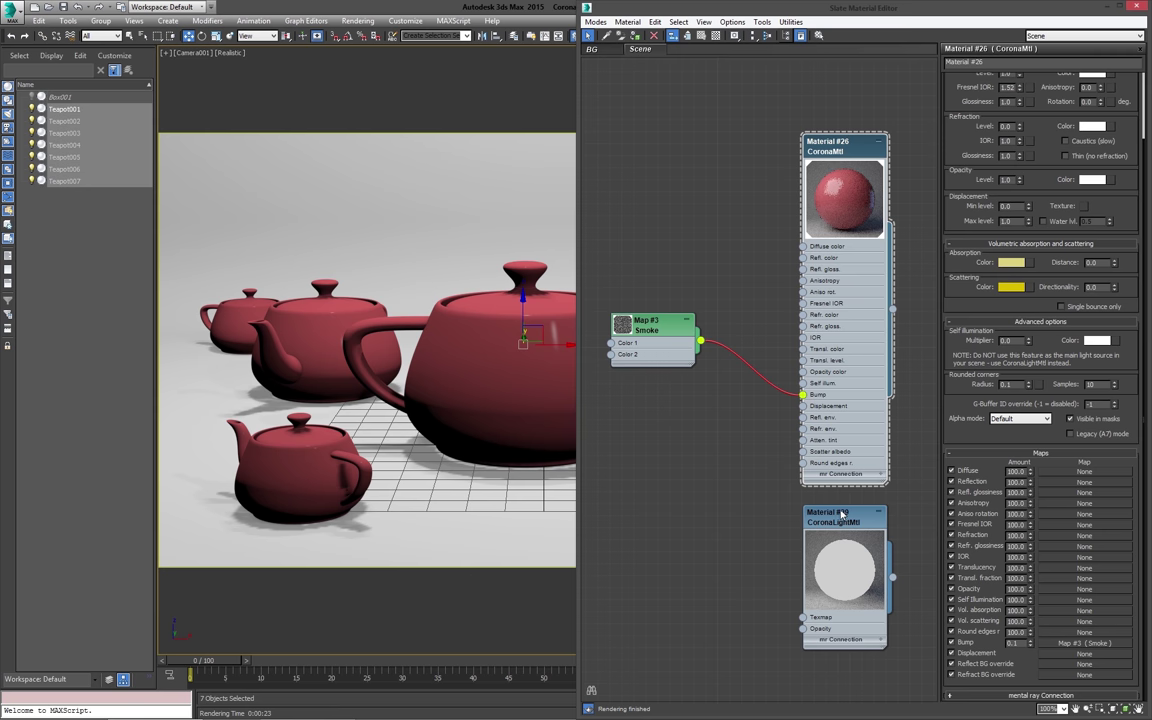
# Step: Set the CoronaLightMtl's color to light yellow and its intensity to 5
pyautogui.moveTo(832, 523); pyautogui.dragTo(771, 376, button='middle')
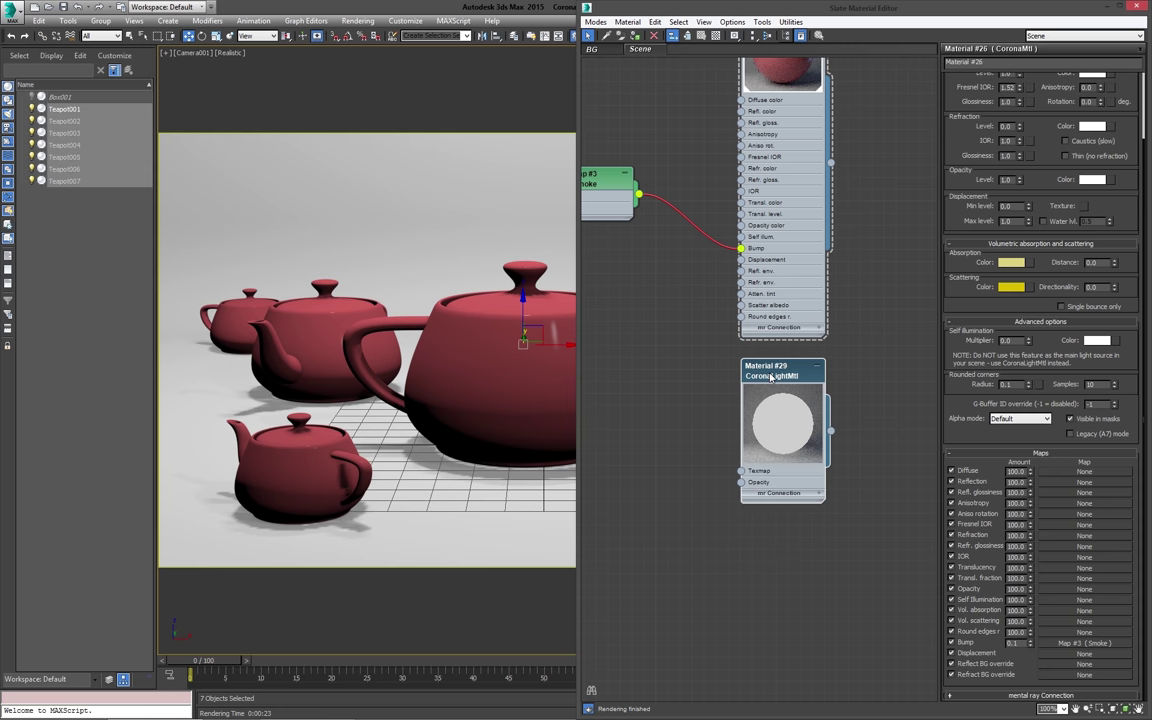
pyautogui.doubleClick(771, 376)
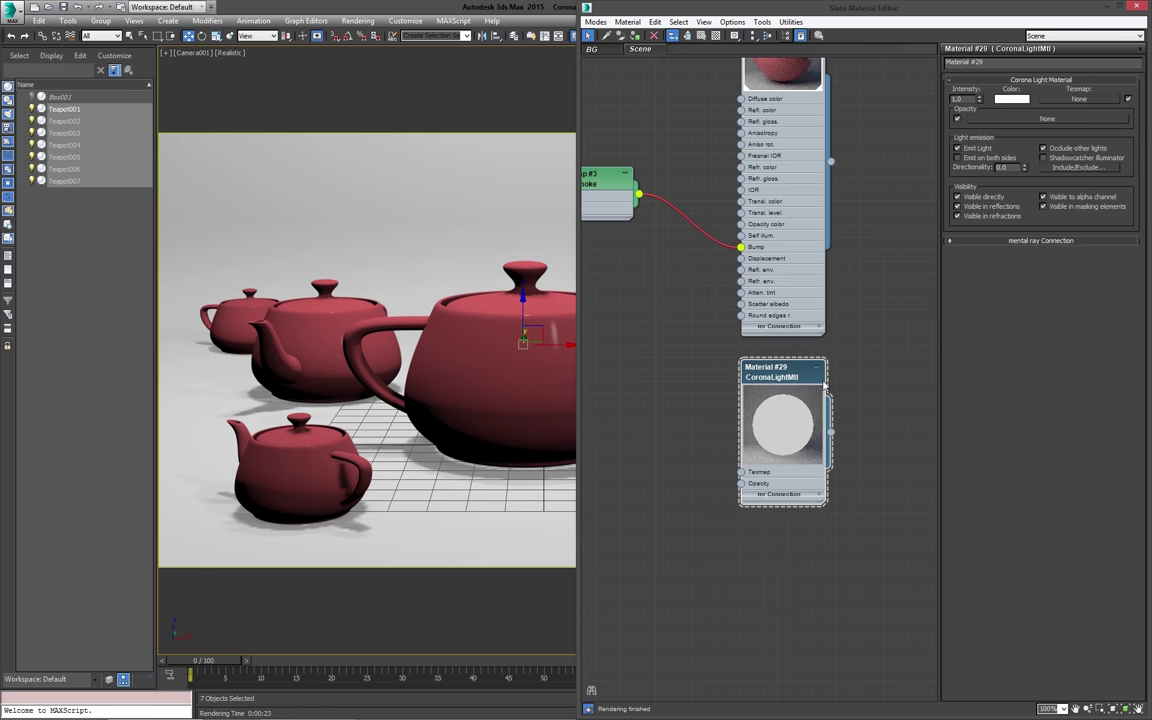
pyautogui.click(1014, 102)
pyautogui.moveTo(446, 100); pyautogui.dragTo(411, 100)
pyautogui.click(443, 178)
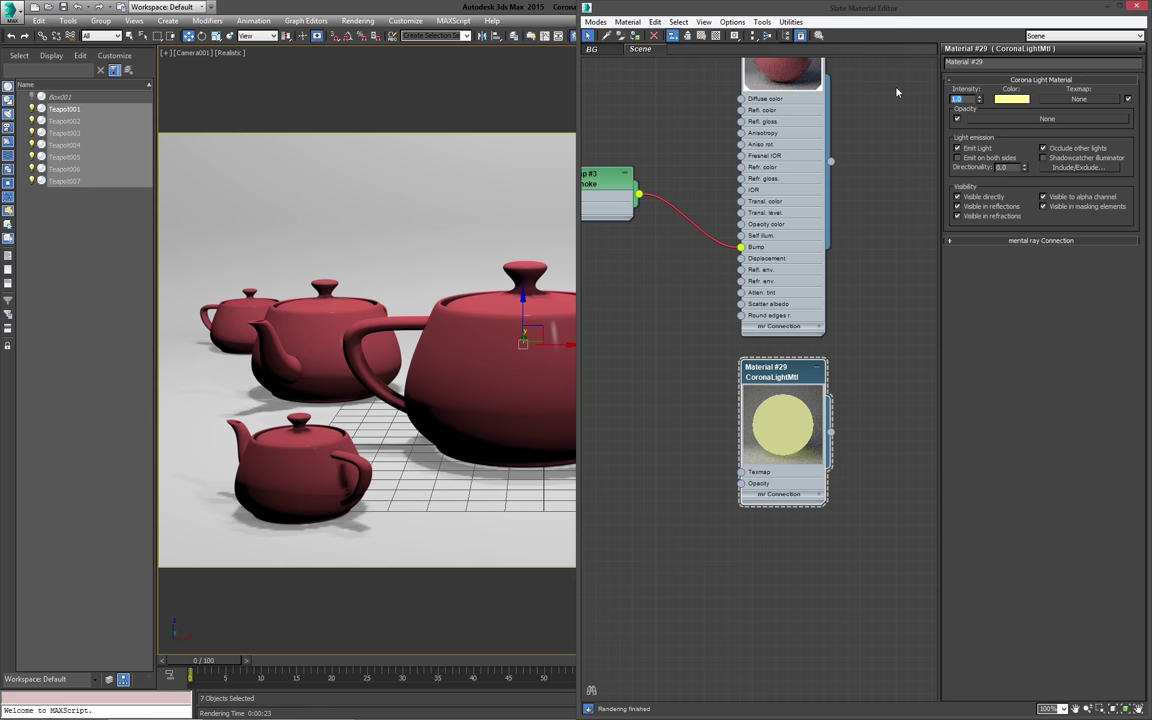
pyautogui.write('5')
pyautogui.press('Return')
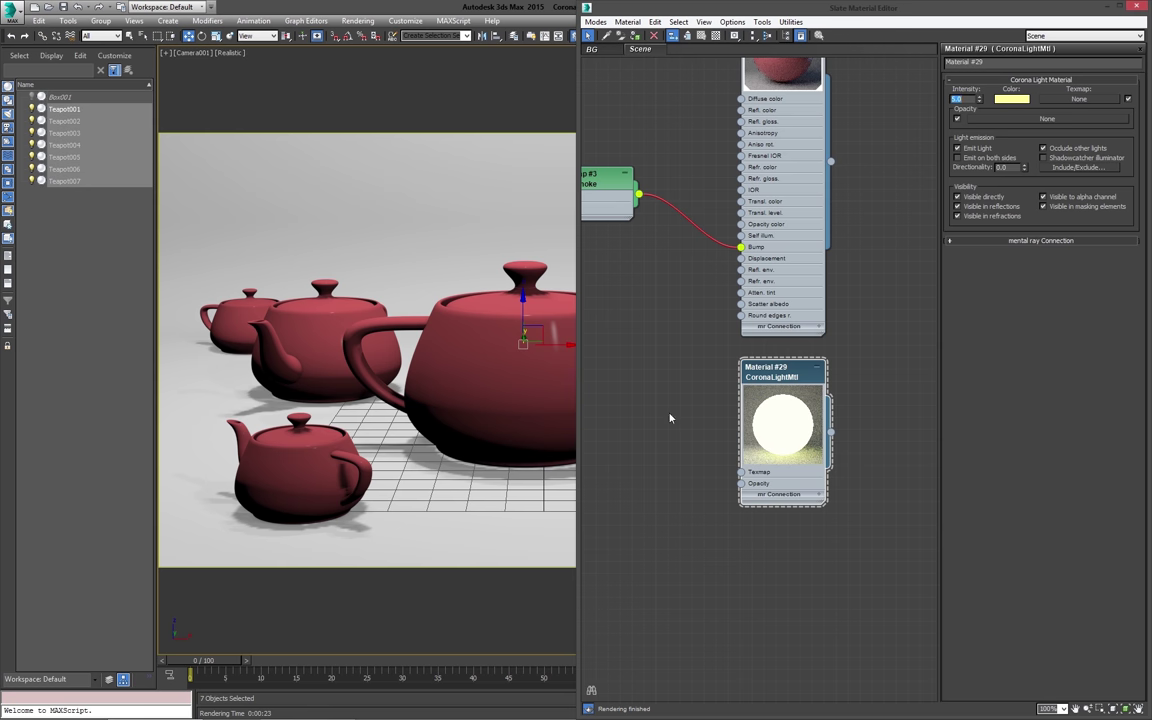
# Step: Assign the CoronaLightMtl to the seven selected teapots and test render them
pyautogui.click(791, 377)
pyautogui.press('a')
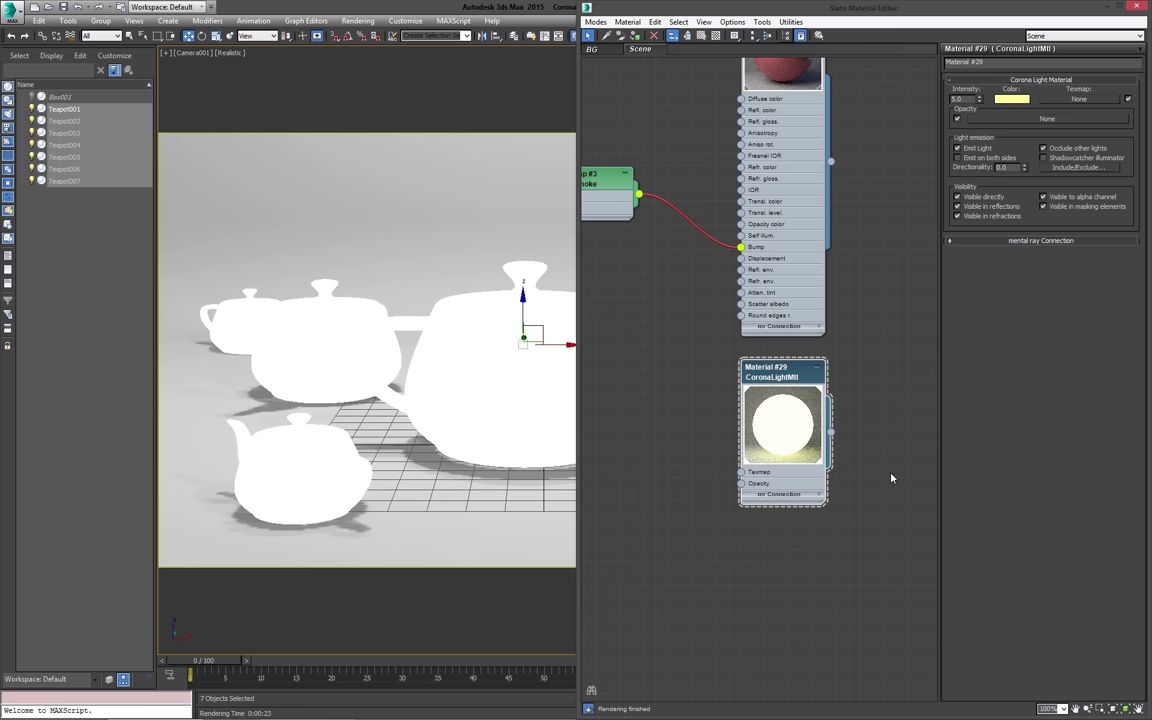
pyautogui.hotkey('shift', 'q')
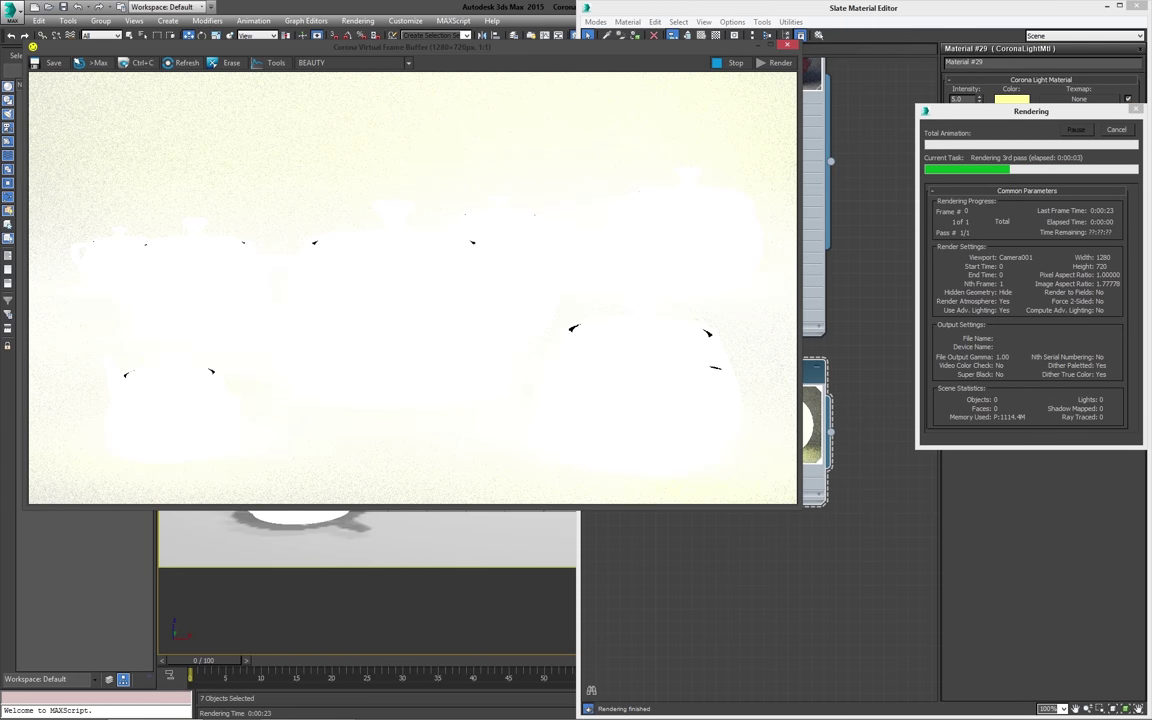
pyautogui.click(1112, 130)
pyautogui.click(790, 46)
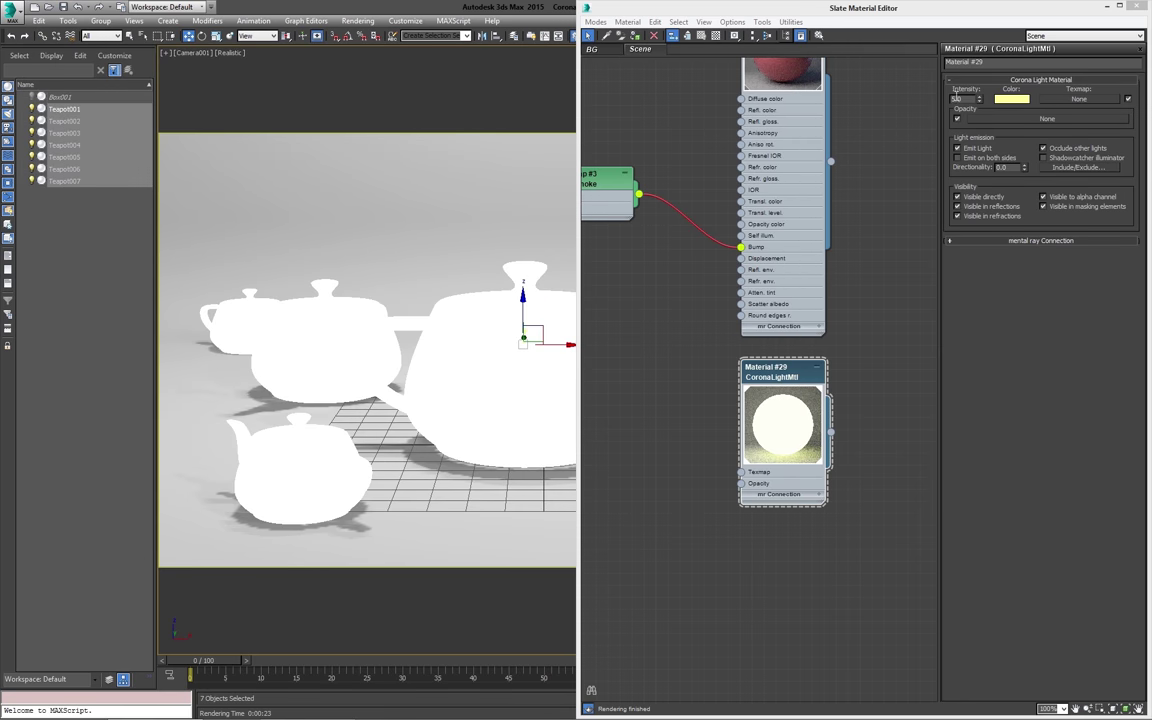
# Step: Lower the CoronaLightMtl's intensity to 2.5 and test render the teapots
pyautogui.doubleClick(965, 99)
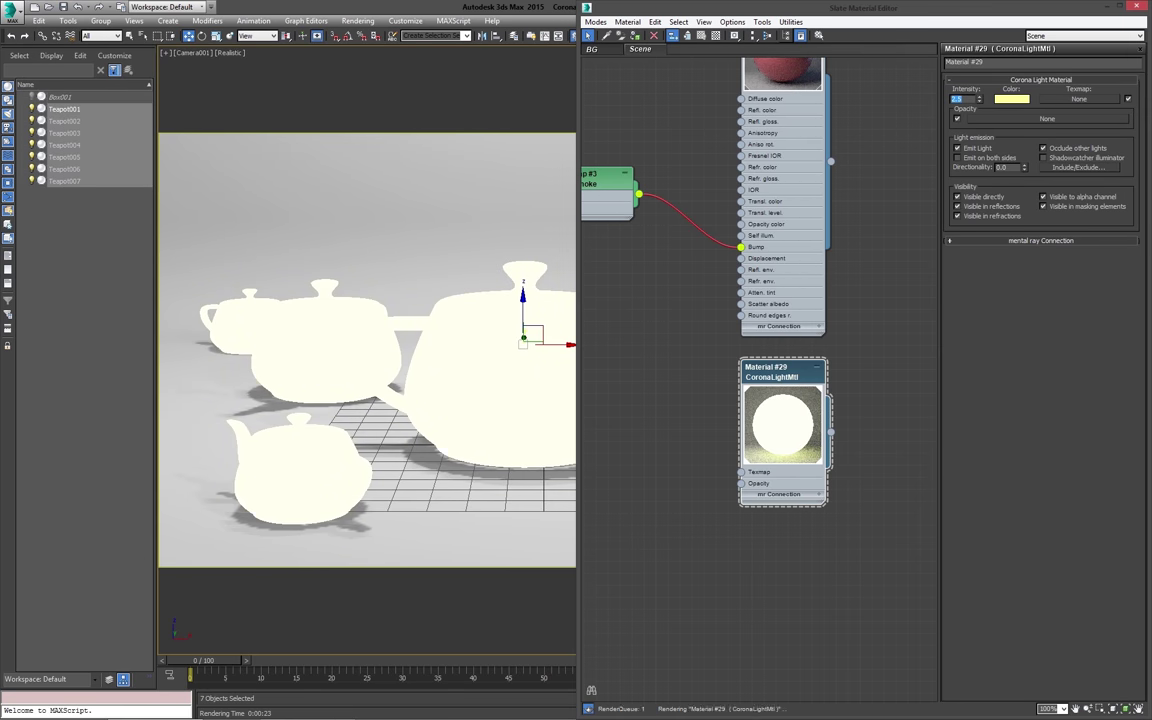
pyautogui.hotkey('shift', 'q')
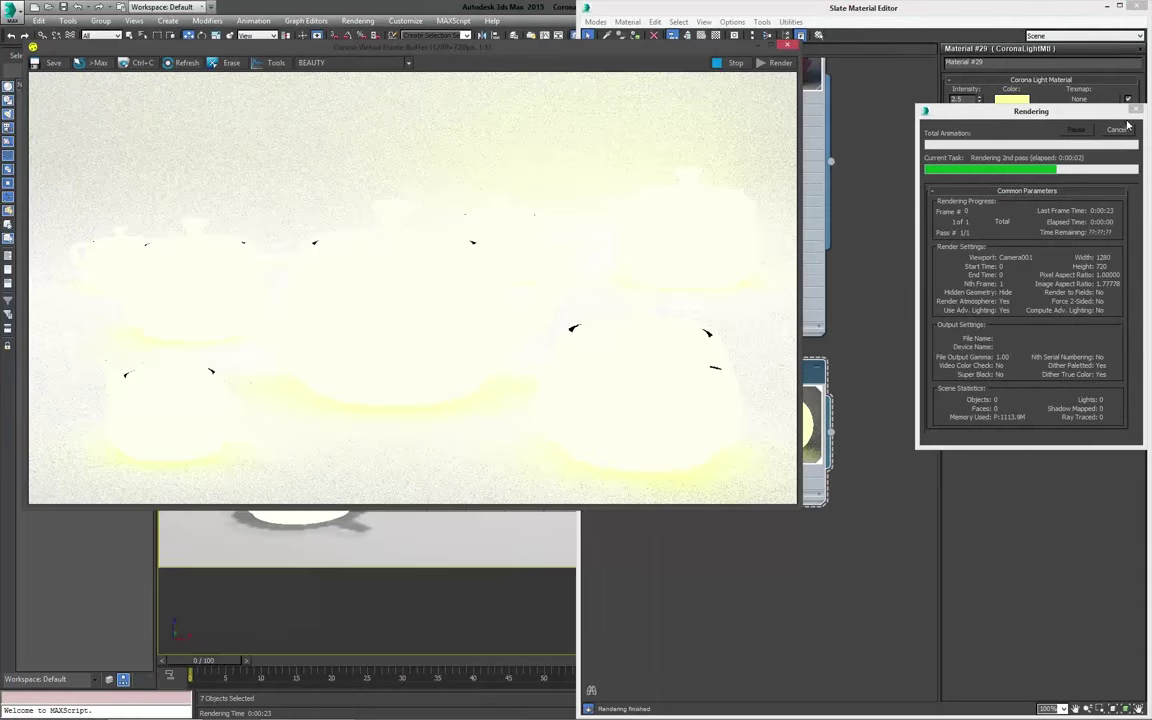
pyautogui.click(1117, 129)
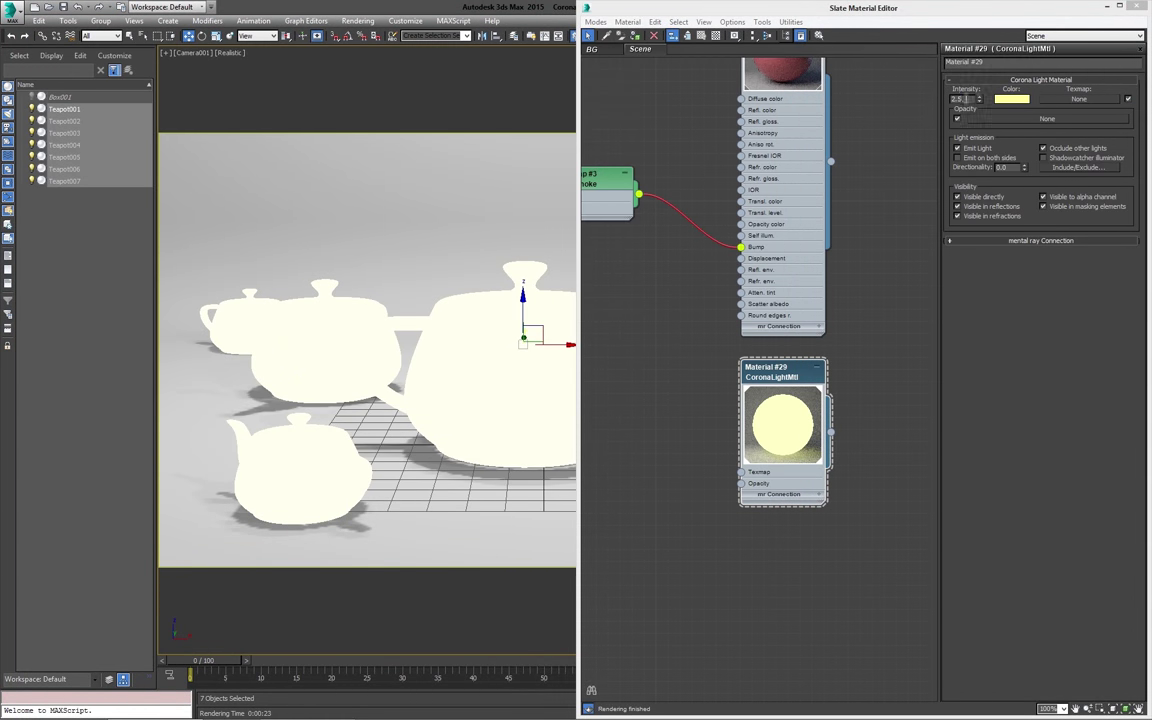
# Step: Set the CoronaLightMtl's intensity to 1.5 and render the glowing teapots again
pyautogui.moveTo(966, 99); pyautogui.dragTo(880, 101)
pyautogui.write('1.5')
pyautogui.press('Return')
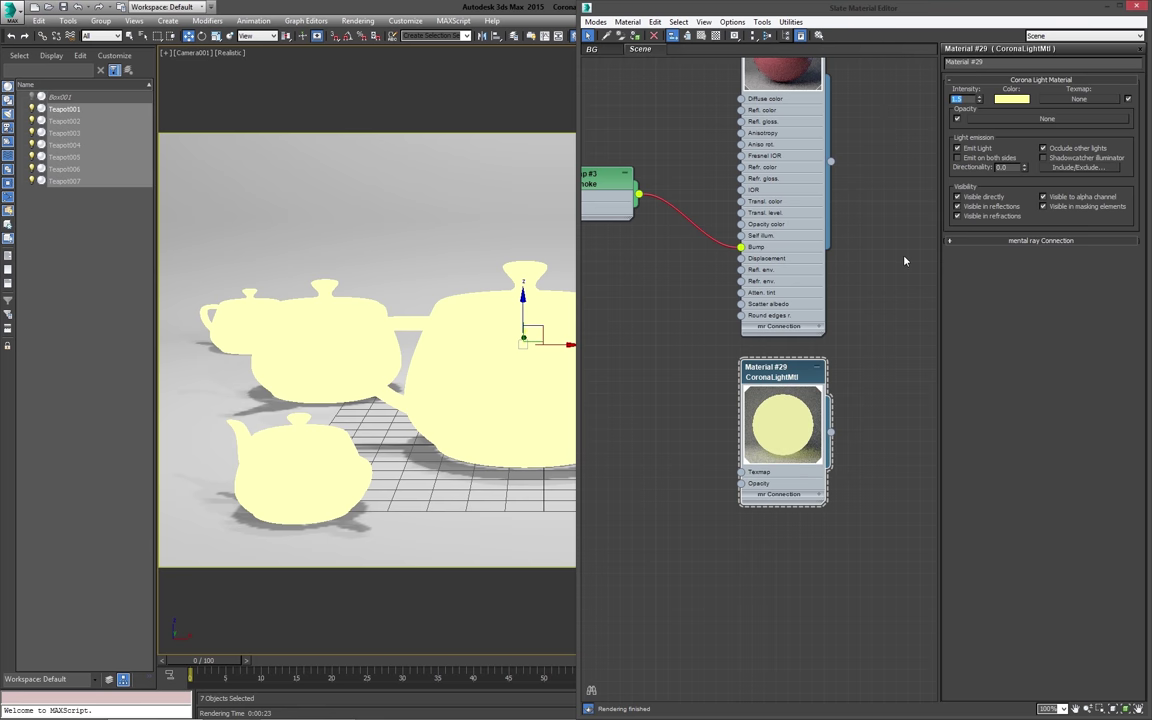
pyautogui.hotkey('shift', 'q')
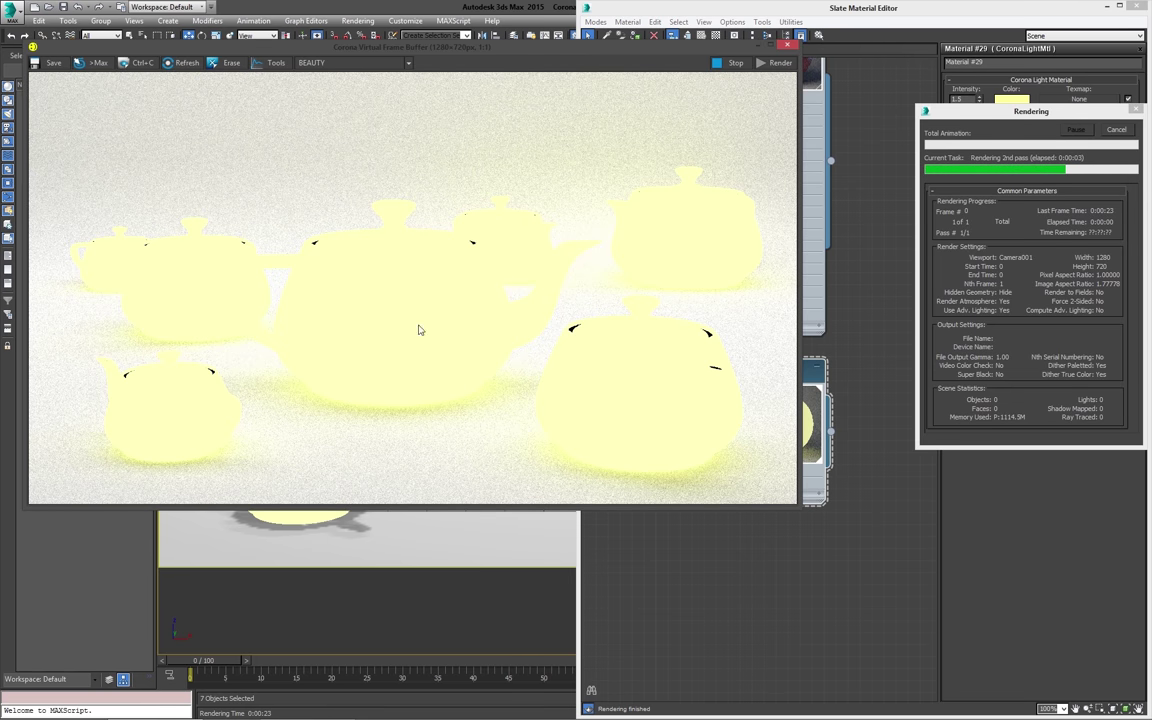
# Step: Stop the running test render of the glowing teapots and close the Corona frame buffer
pyautogui.click(1125, 131)
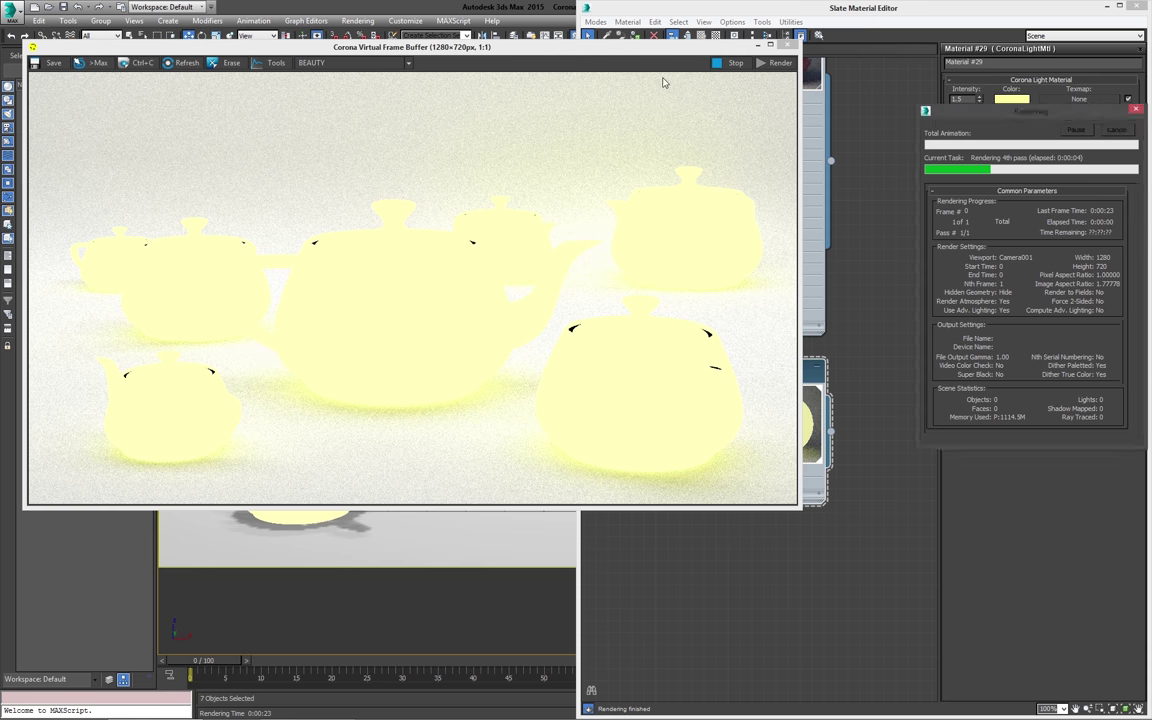
pyautogui.click(788, 45)
pyautogui.click(7, 225)
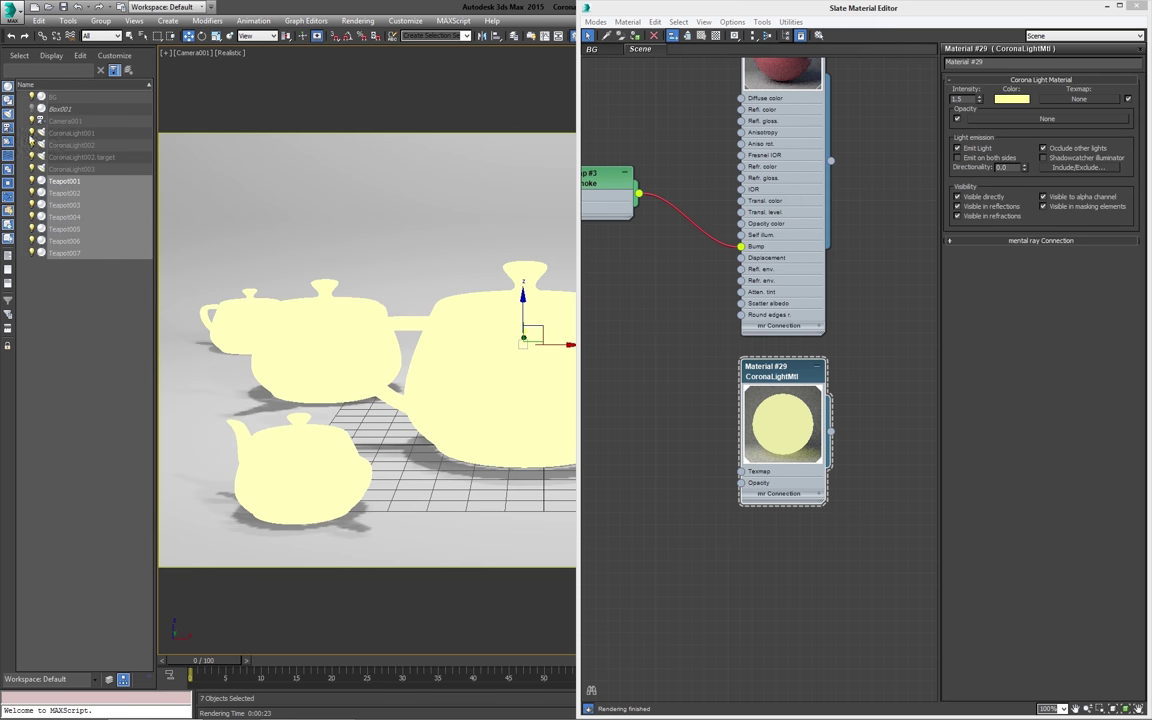
pyautogui.click(32, 133)
pyautogui.click(31, 145)
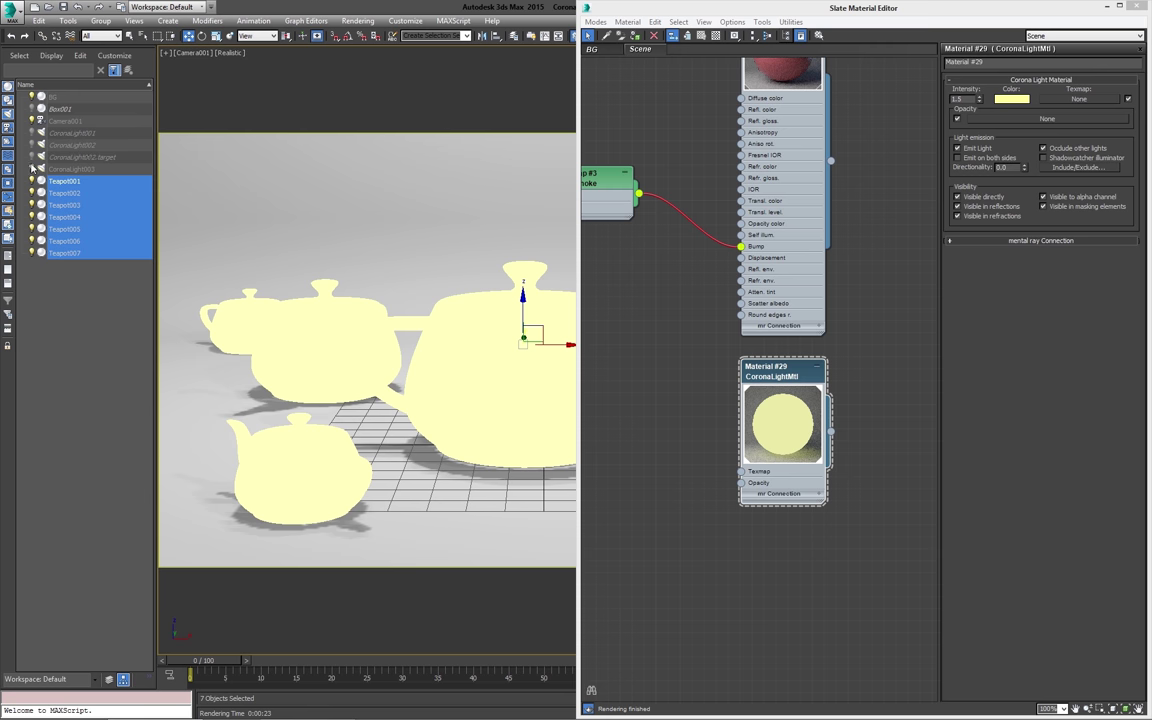
pyautogui.click(68, 133)
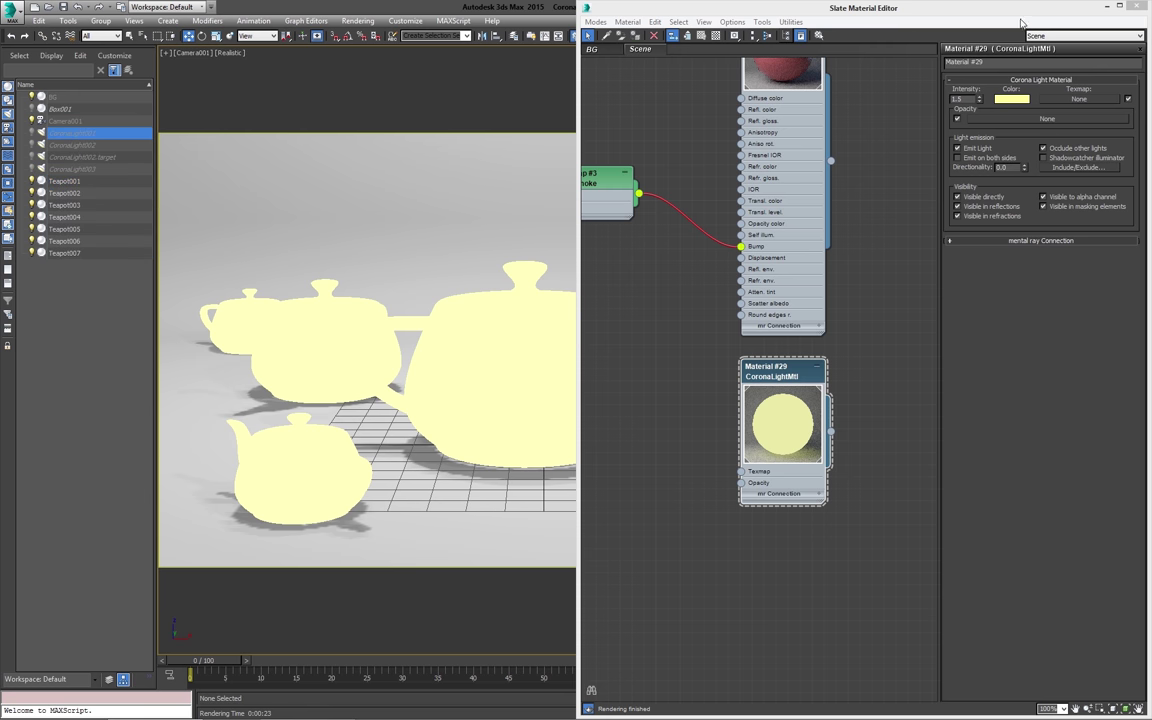
pyautogui.click(1106, 7)
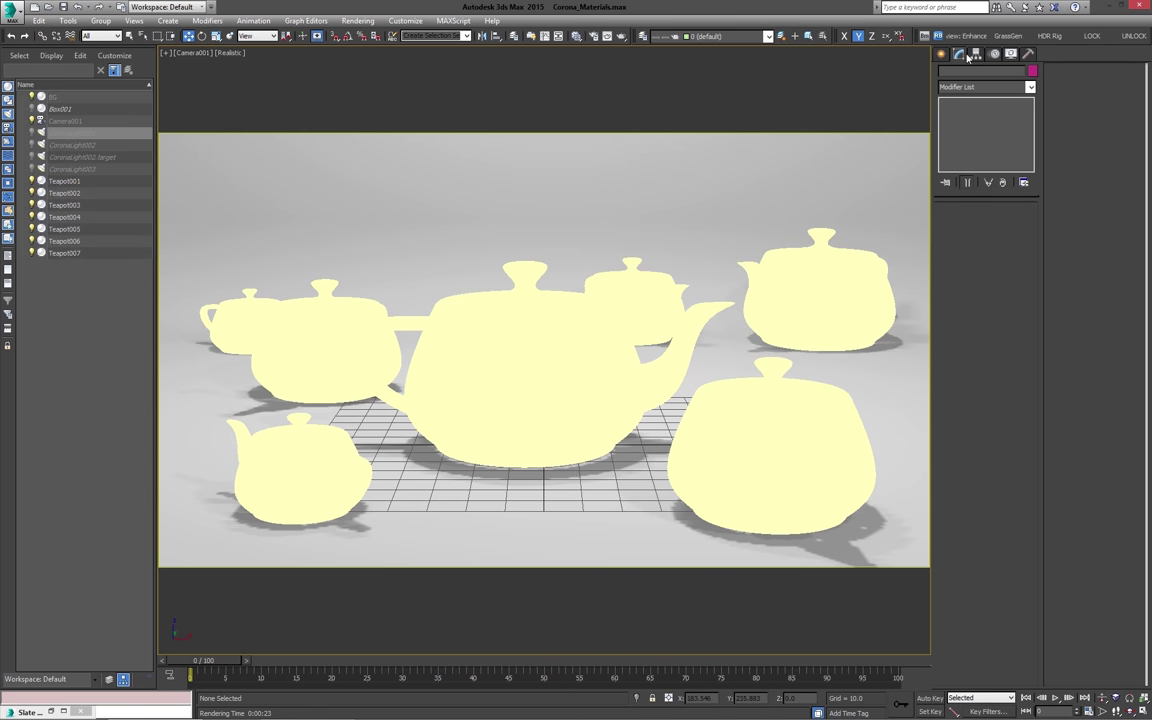
pyautogui.click(86, 133)
pyautogui.click(33, 133)
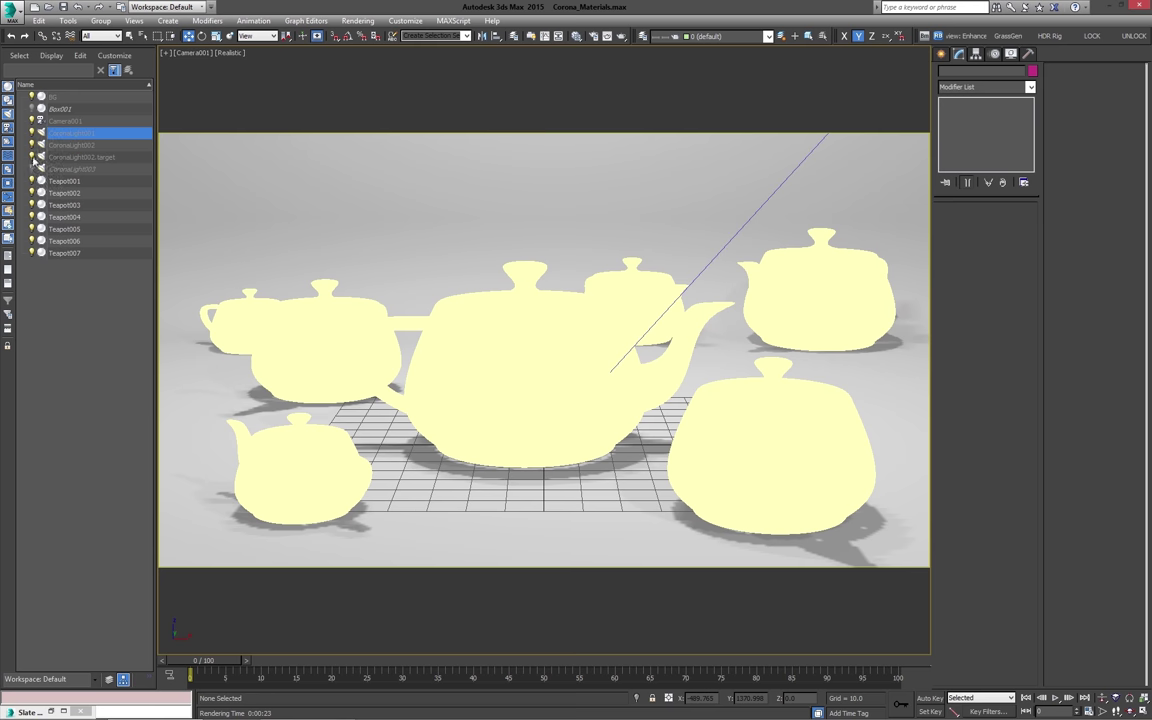
# Step: Unfreeze all scene objects and turn off CoronaLight001, CoronaLight002 and CoronaLight003
pyautogui.rightClick(476, 177)
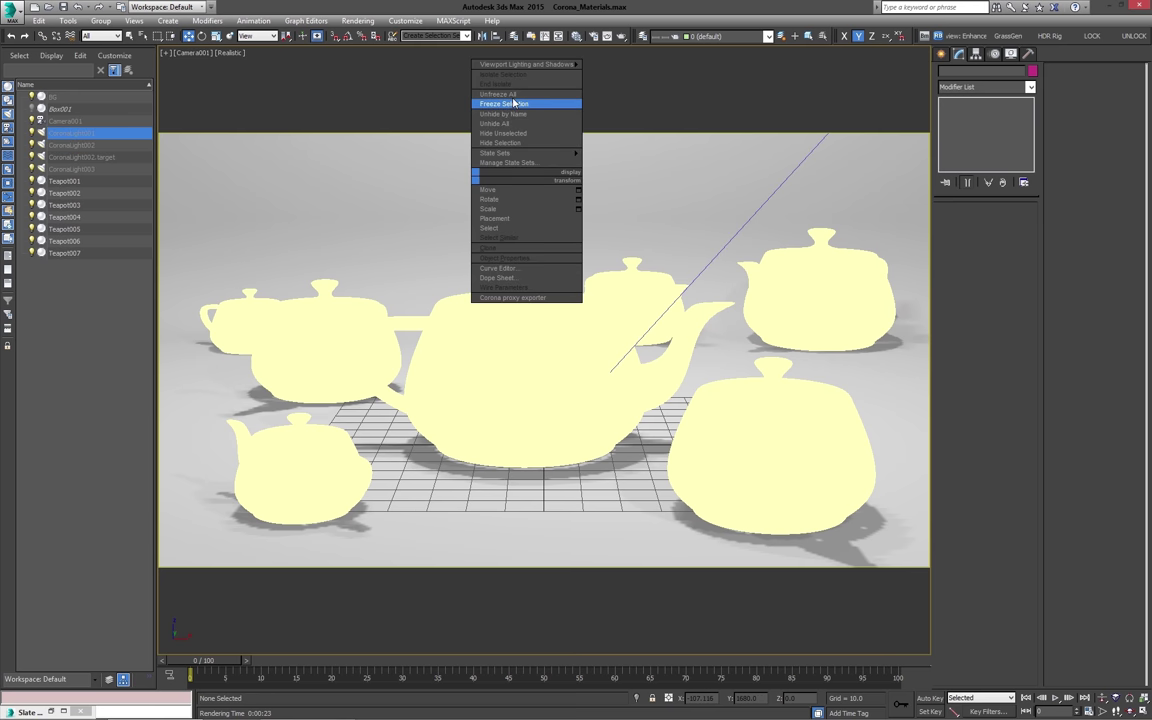
pyautogui.click(514, 103)
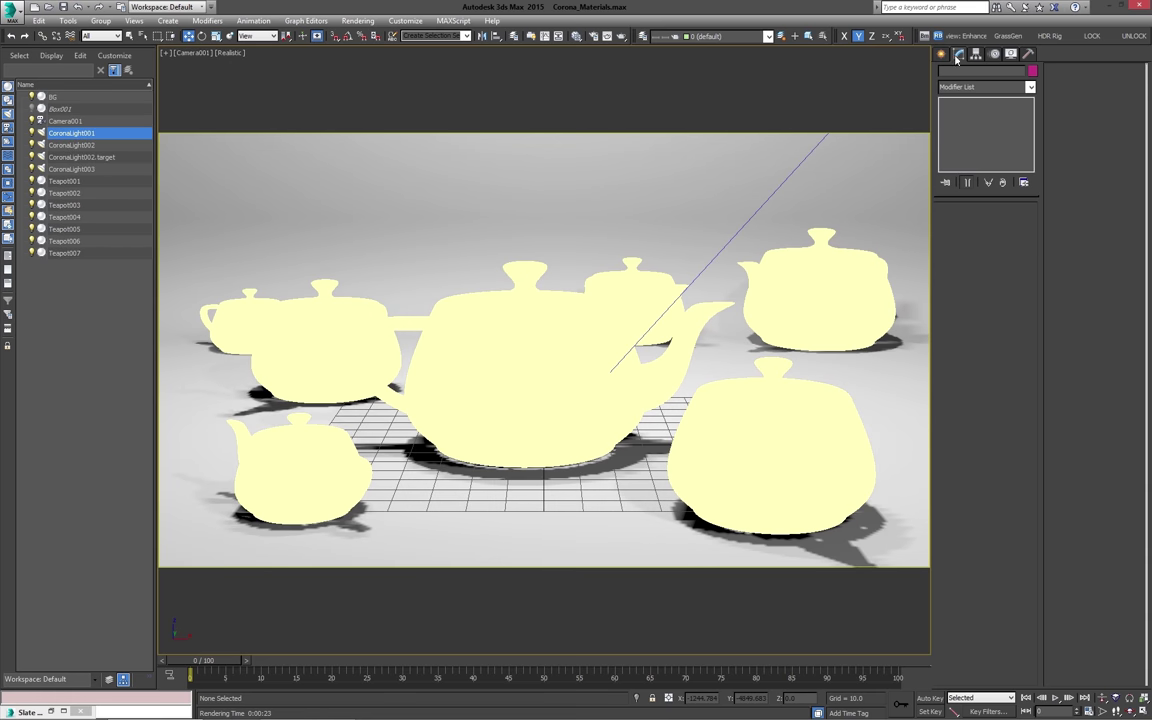
pyautogui.click(80, 138)
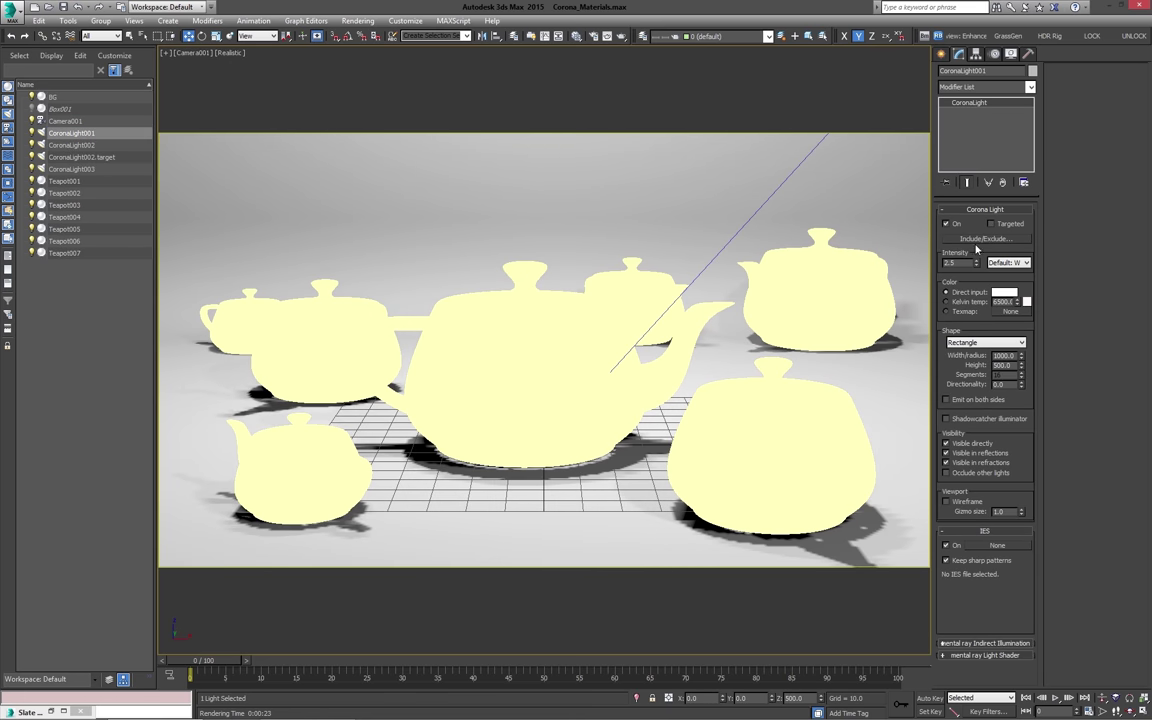
pyautogui.click(62, 146)
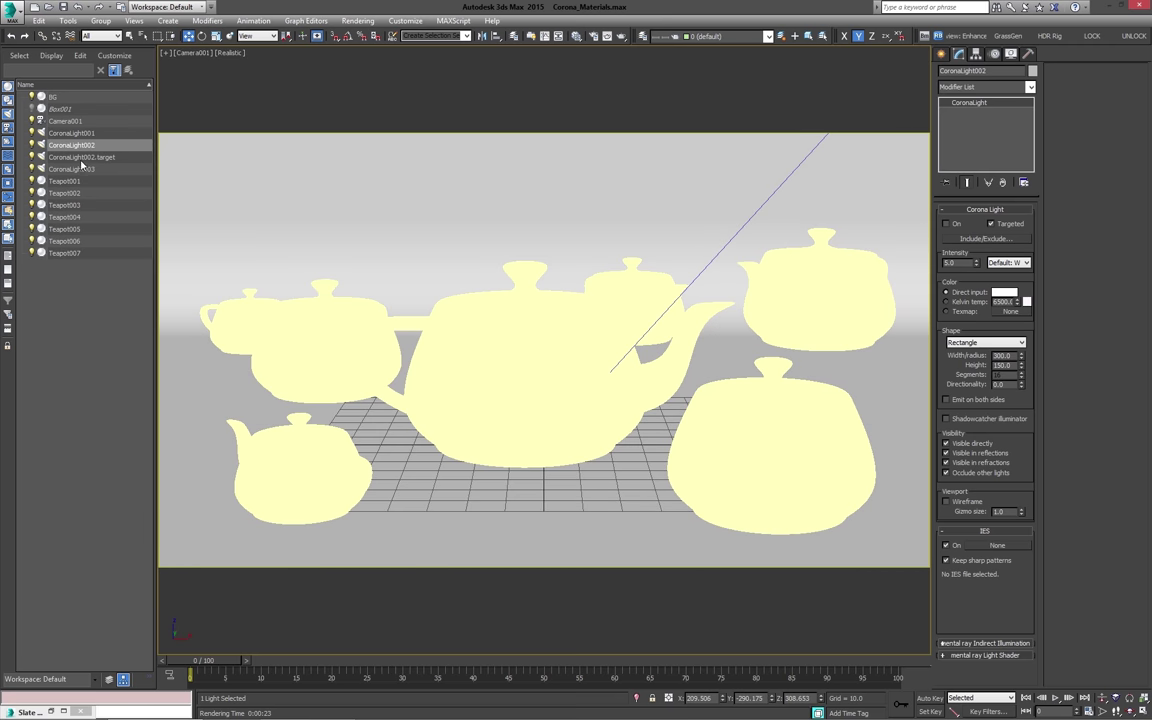
pyautogui.click(80, 158)
pyautogui.click(81, 171)
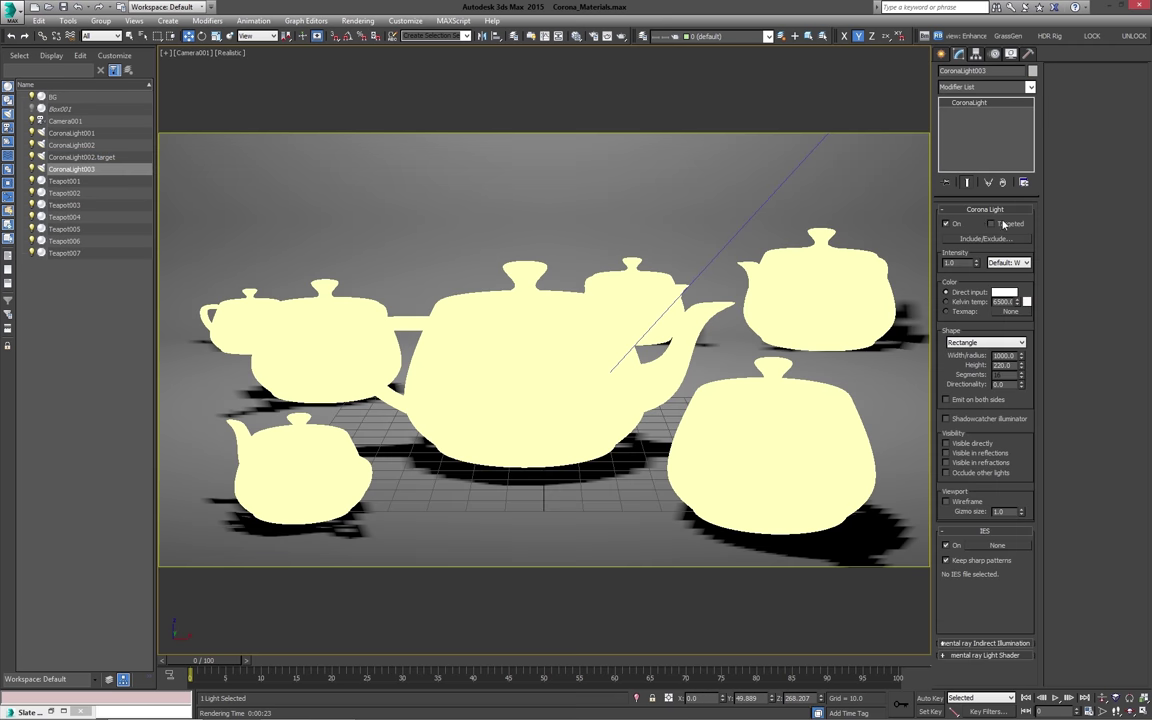
# Step: Test render the teapots with only the CoronaLightMtl lighting the scene, and close the frame buffer
pyautogui.hotkey('shift', 'q')
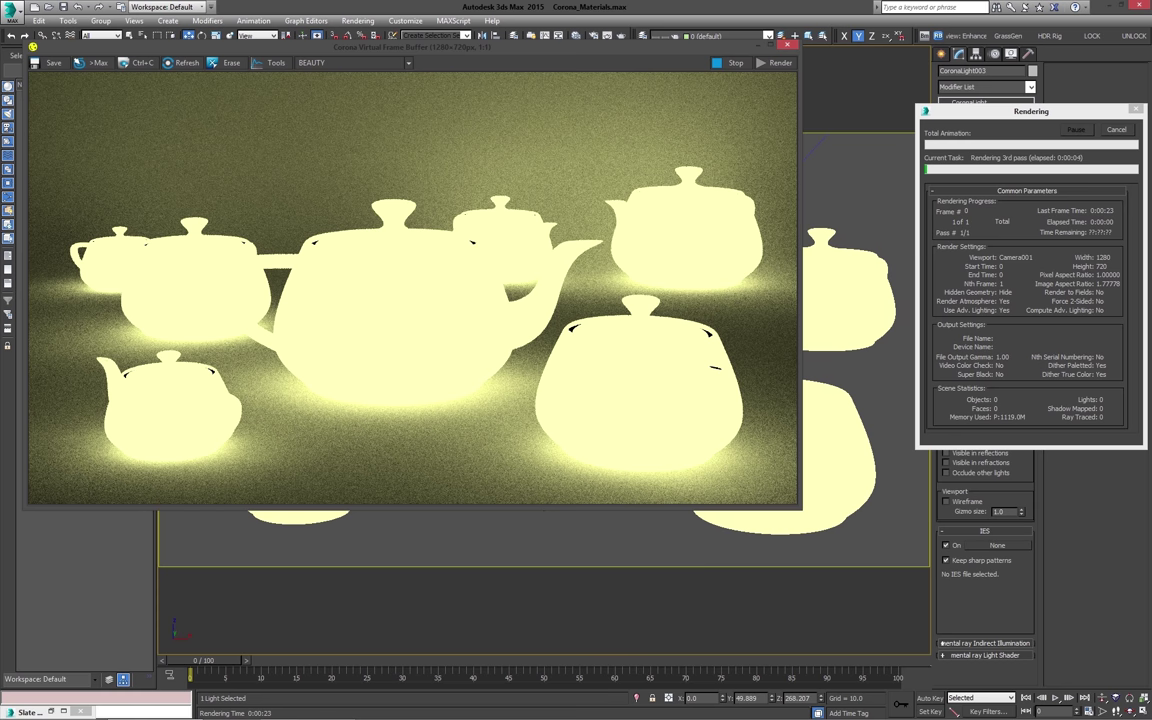
pyautogui.click(1119, 130)
pyautogui.click(786, 45)
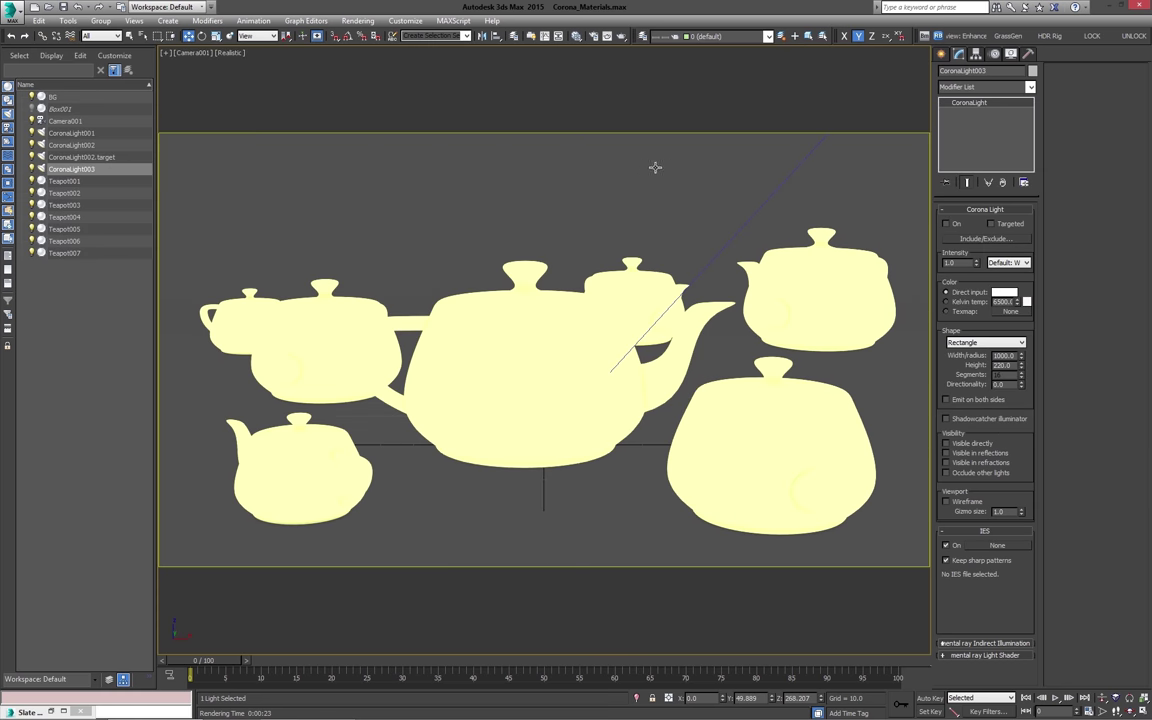
# Step: Reopen the last rendered frame to examine the surfaces around the teapots' upper edges
pyautogui.press('m')
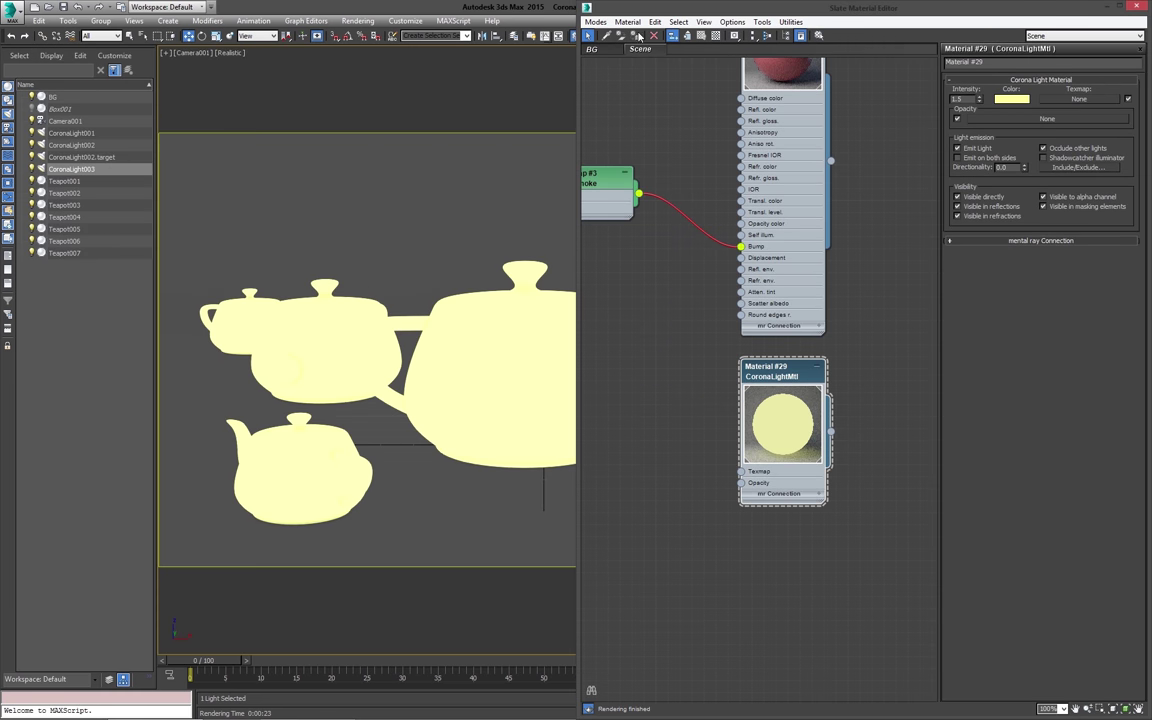
pyautogui.click(1109, 6)
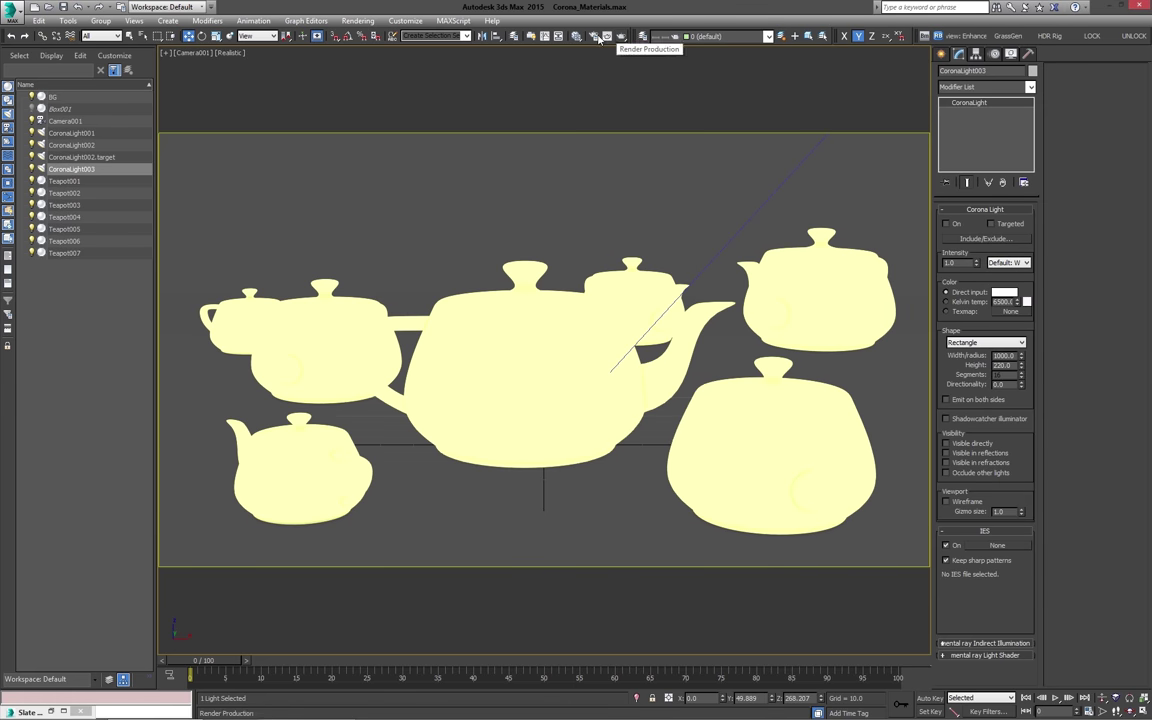
pyautogui.click(616, 38)
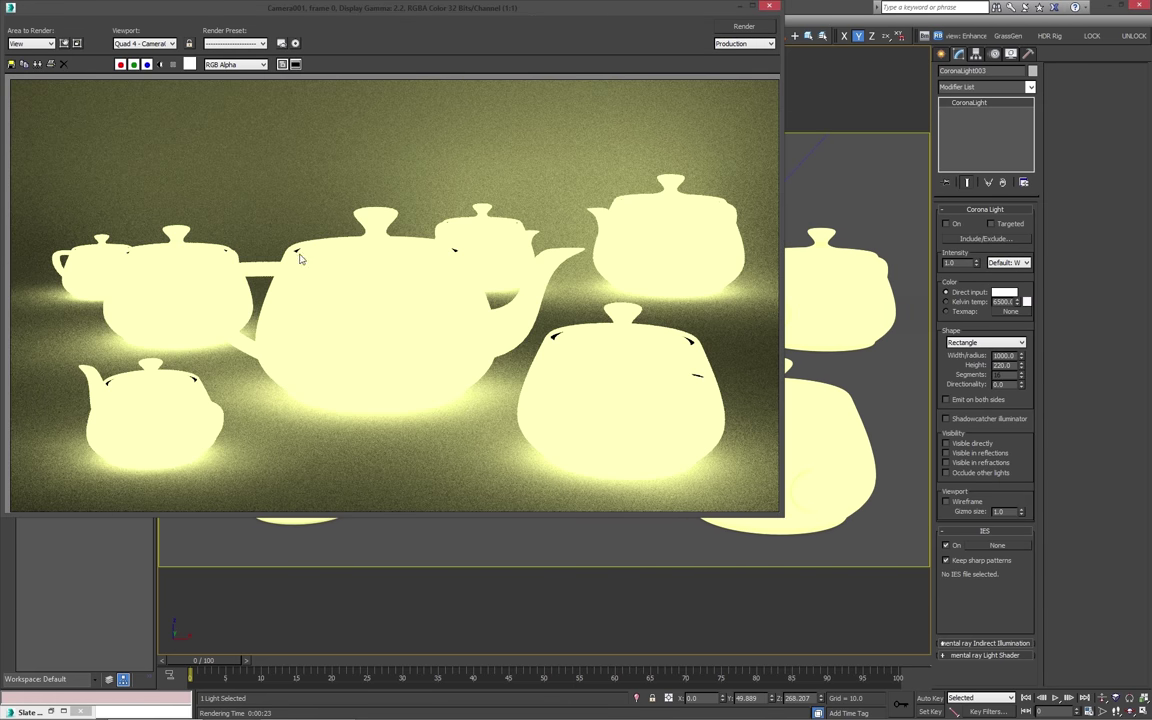
pyautogui.click(772, 8)
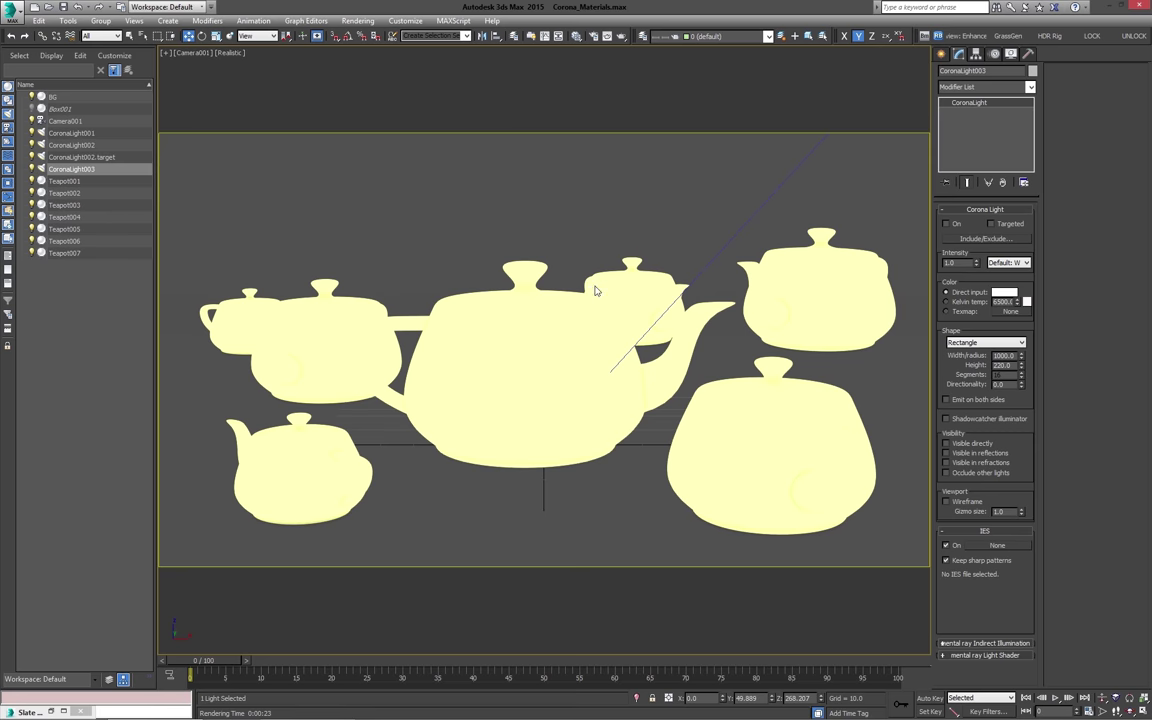
# Step: Enable Emit on both sides for the CoronaLightMtl with directionality 0.0, and test render the teapots
pyautogui.press('m')
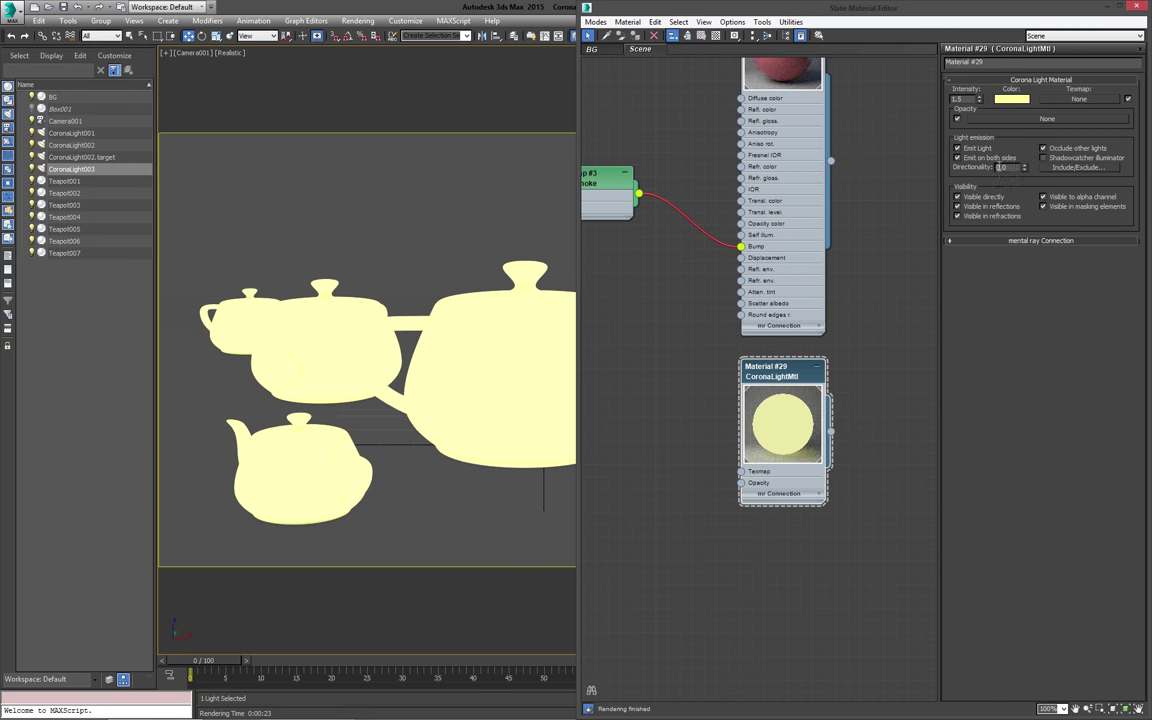
pyautogui.write('0')
pyautogui.press('Return')
pyautogui.hotkey('shift', 'q')
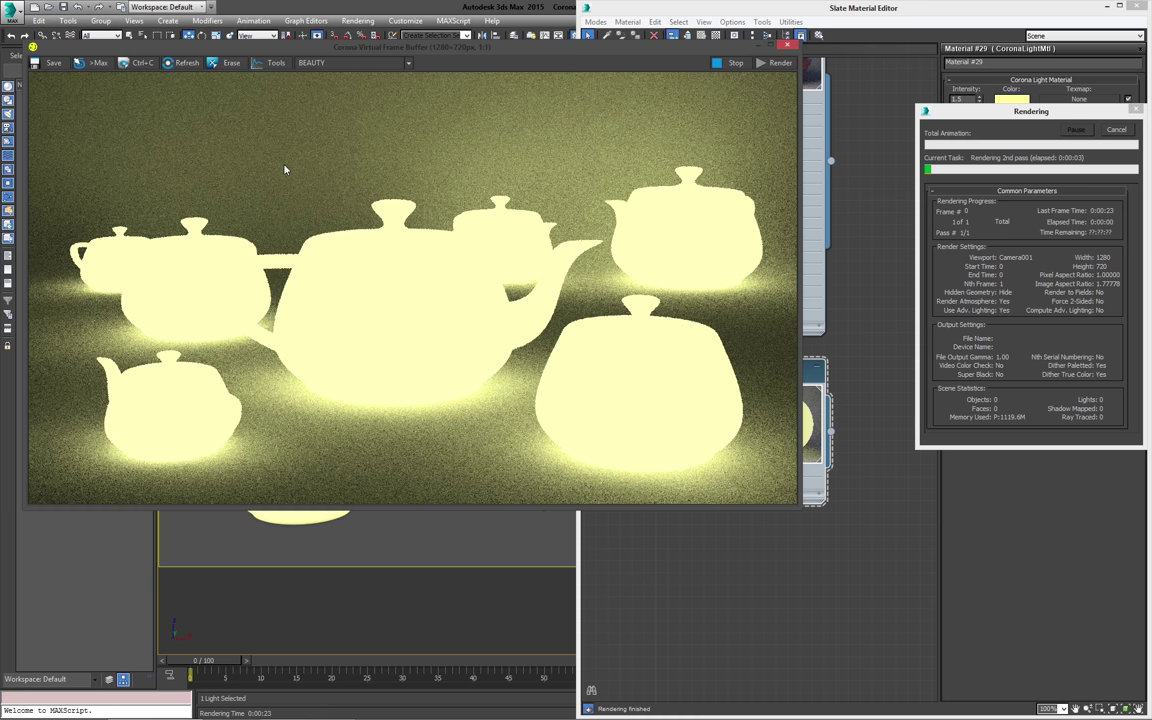
pyautogui.click(1116, 130)
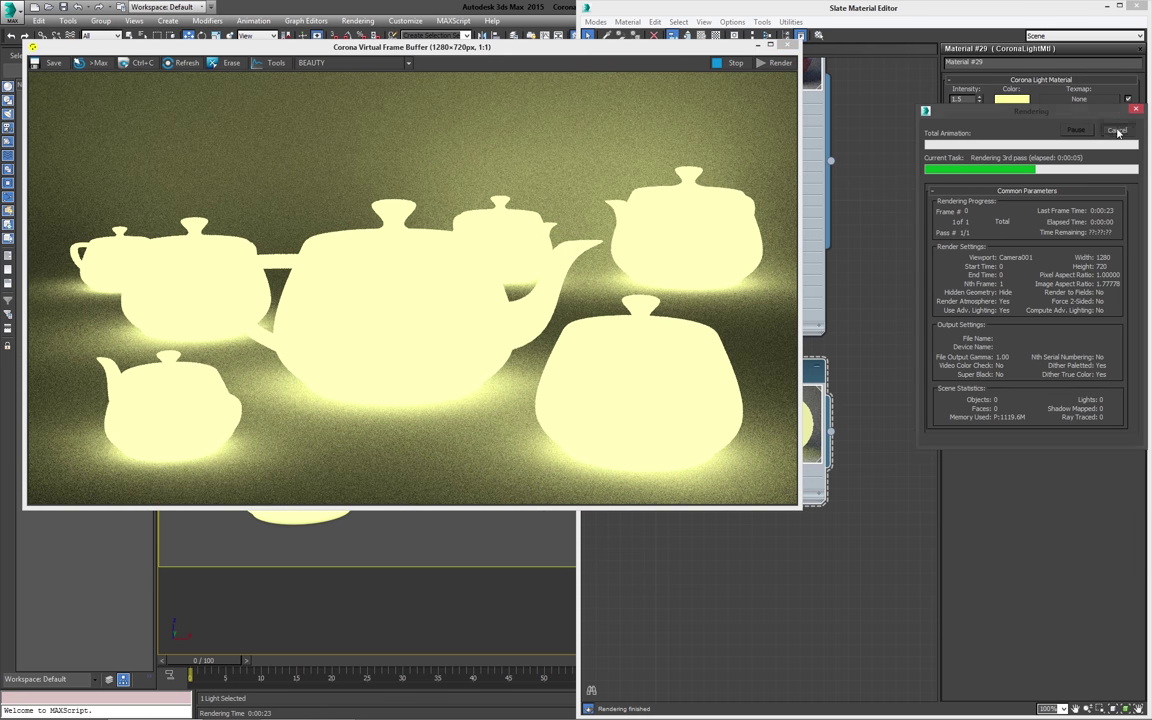
pyautogui.click(789, 46)
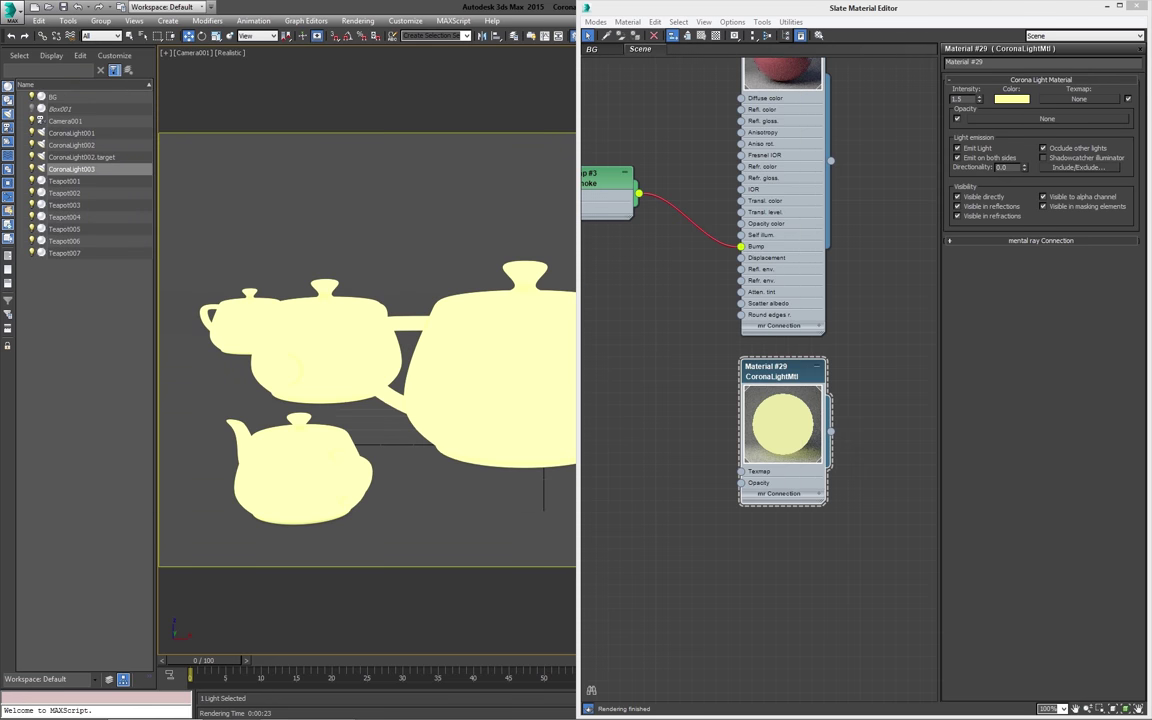